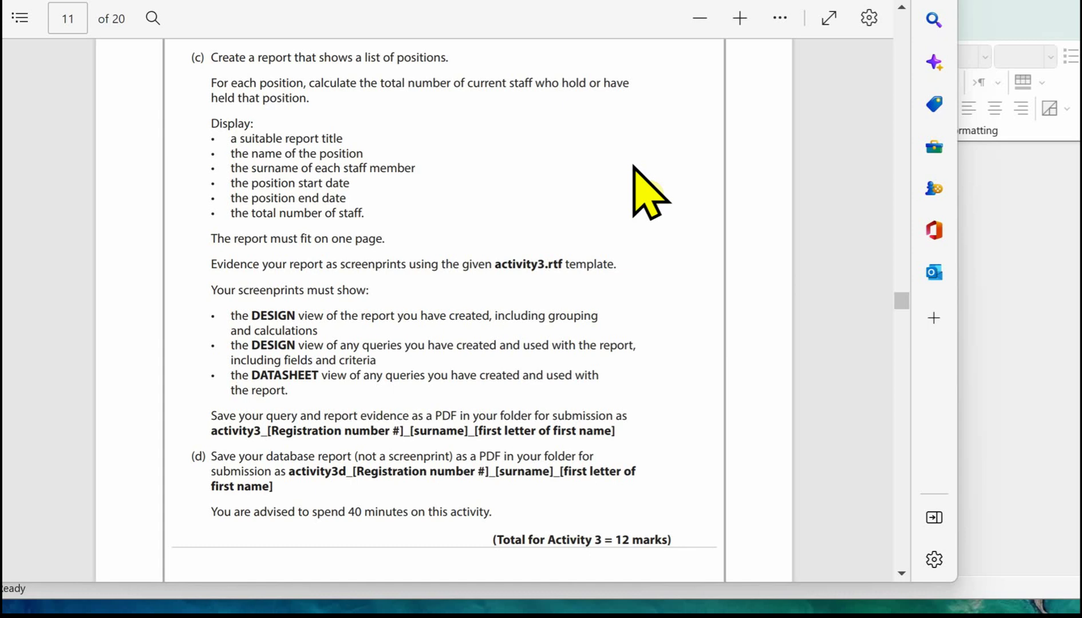
Step: Switch to the Access database and start the Report Wizard with the query qryReportPosition as the source
left_click(980, 1)
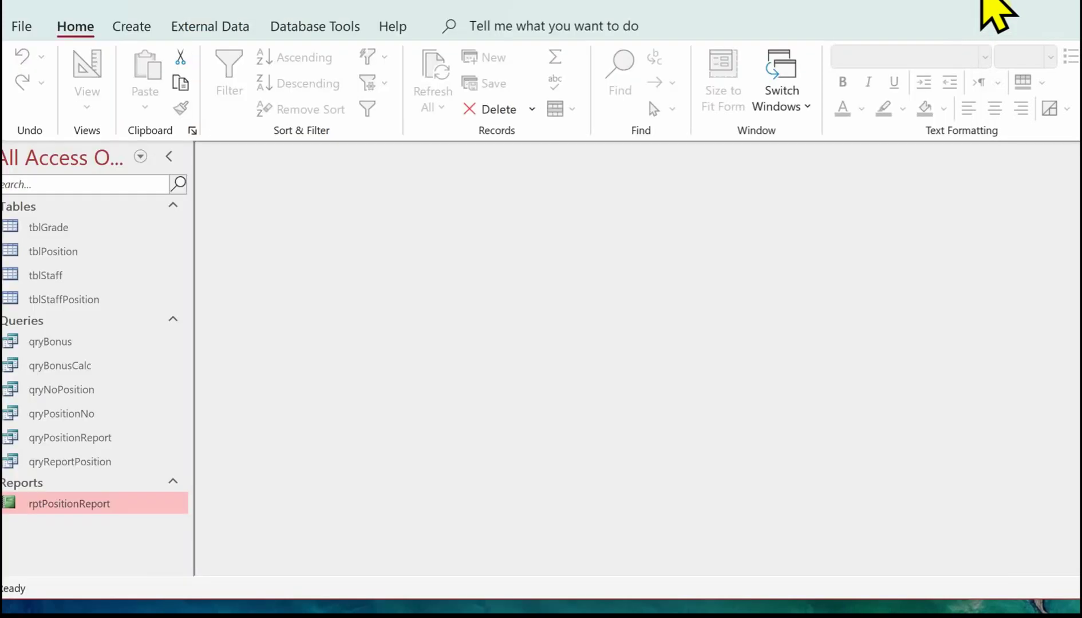
left_click(169, 156)
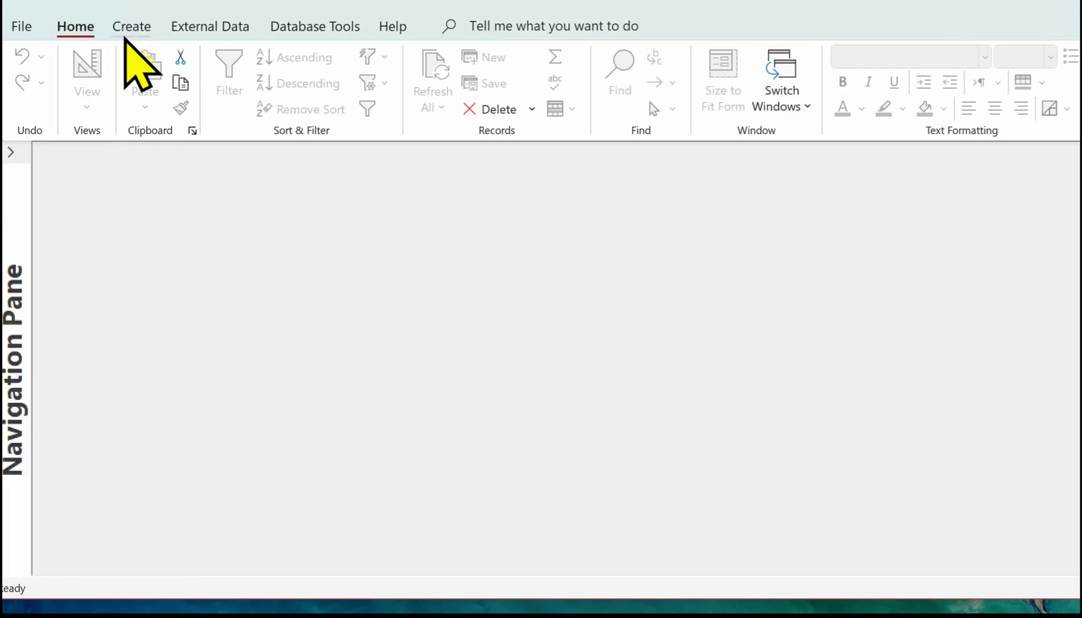
left_click(128, 29)
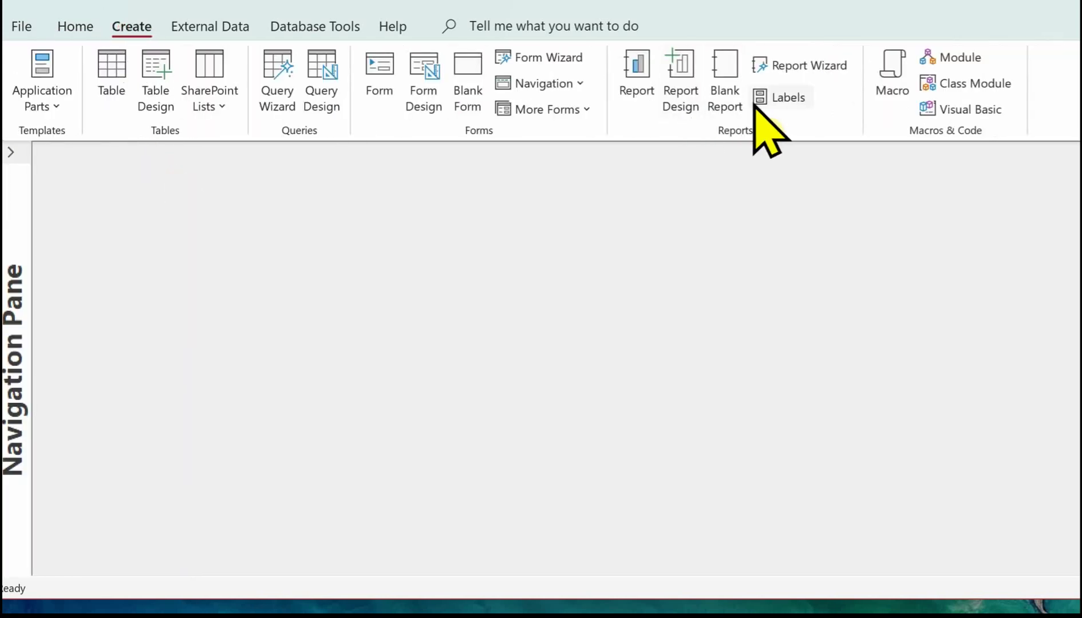
left_click(807, 68)
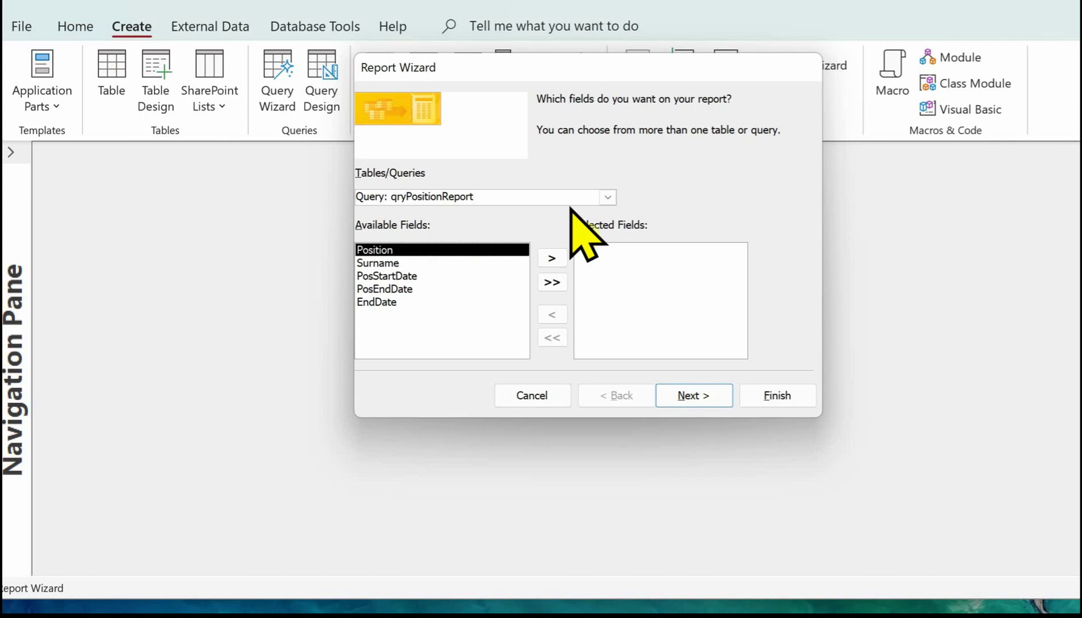
left_click(607, 197)
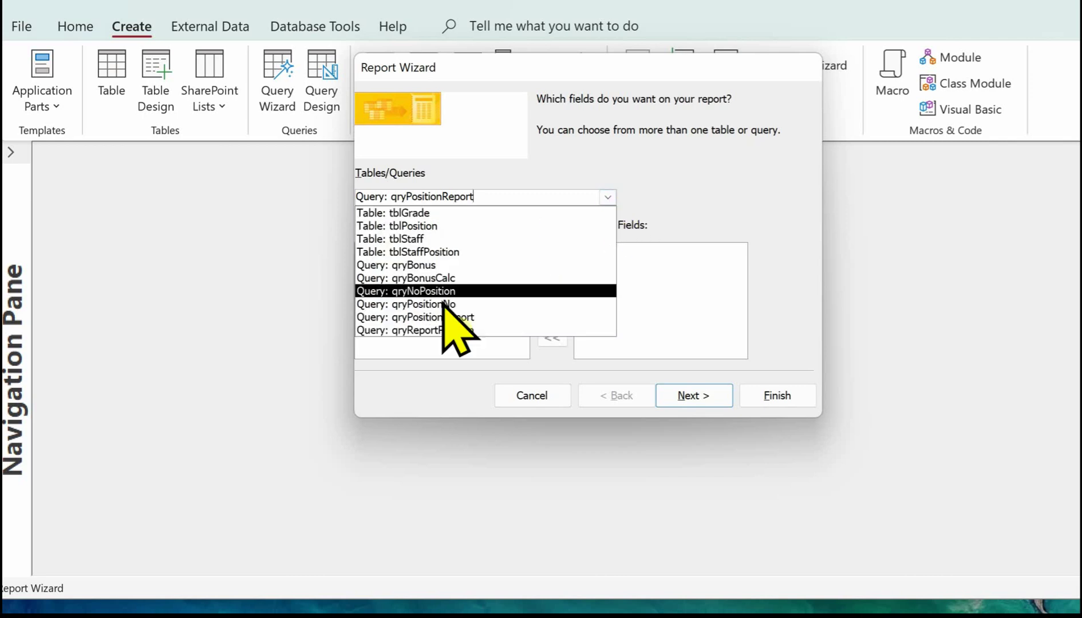
left_click(435, 330)
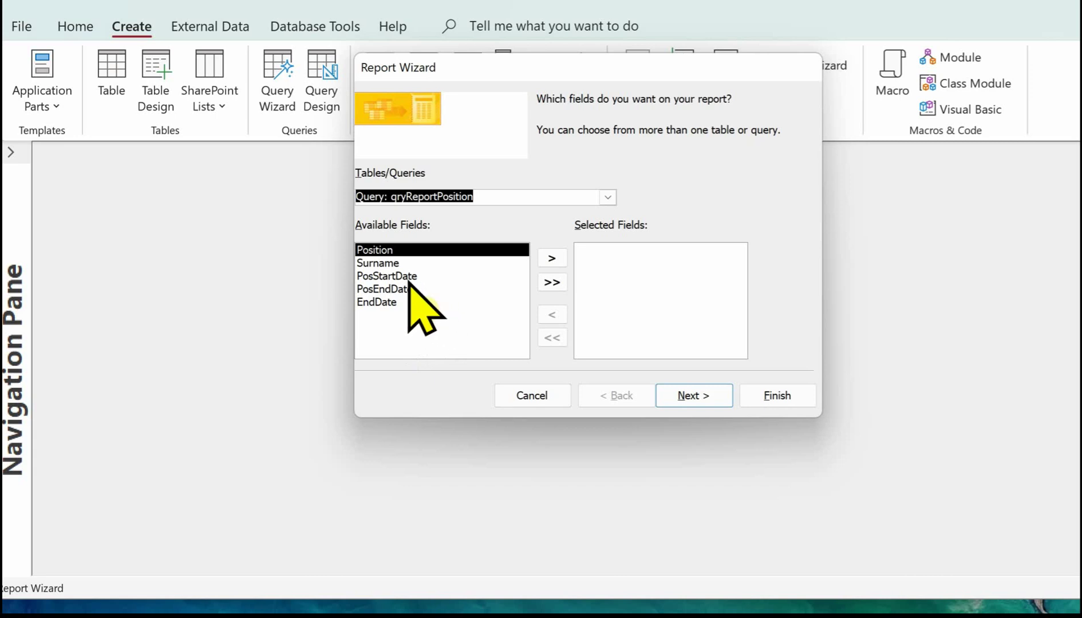
Step: Add the fields Position, Surname, PosStartDate and PosEndDate to the report, leaving out EndDate
left_click(552, 258)
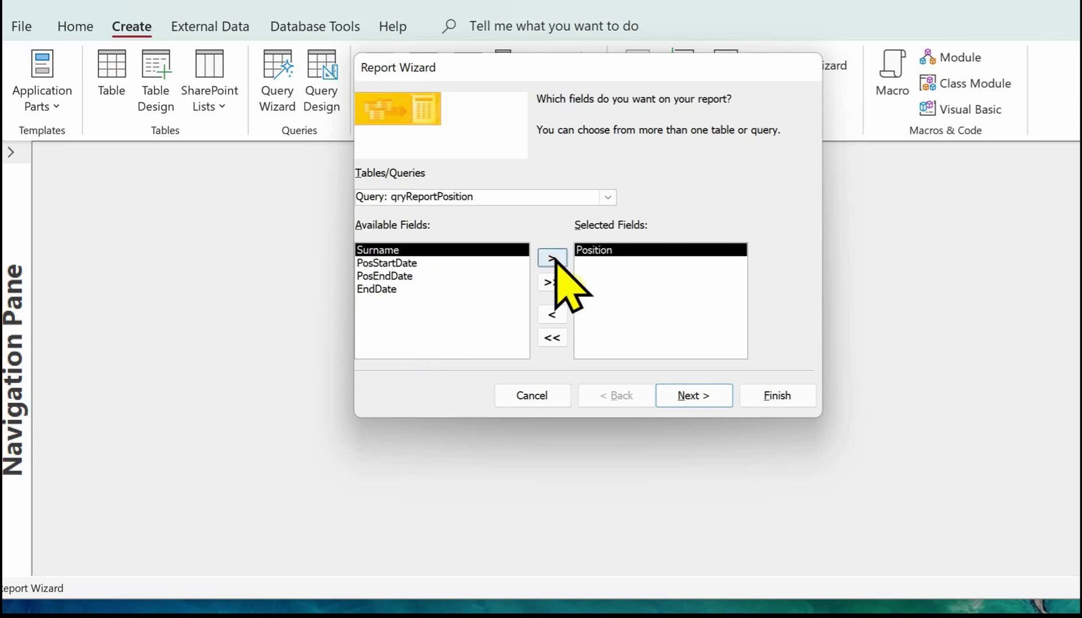
left_click(552, 258)
left_click(551, 258)
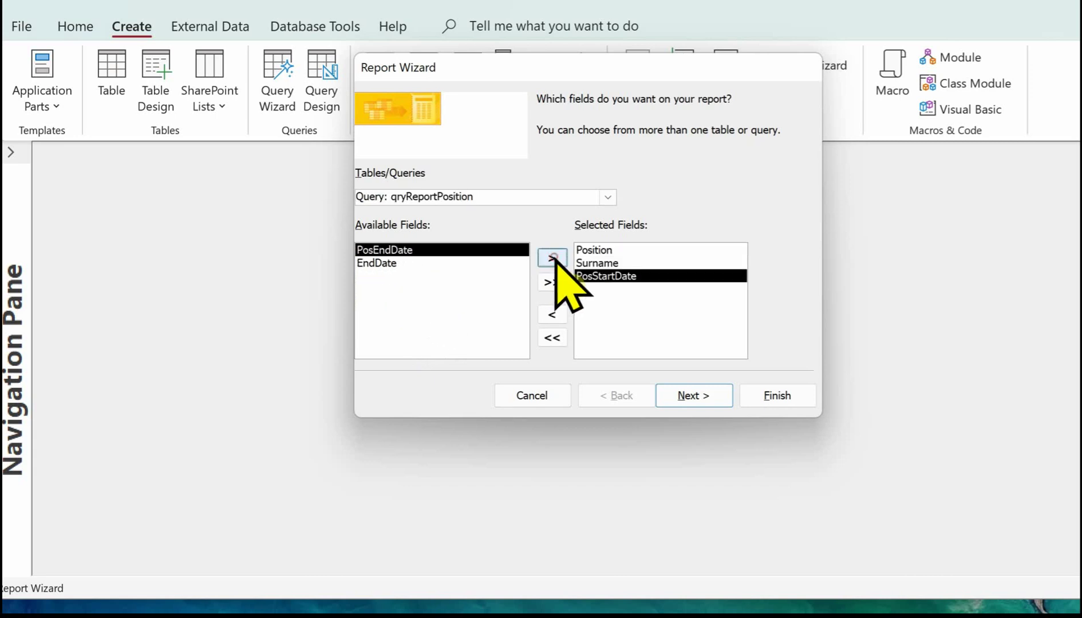
left_click(552, 258)
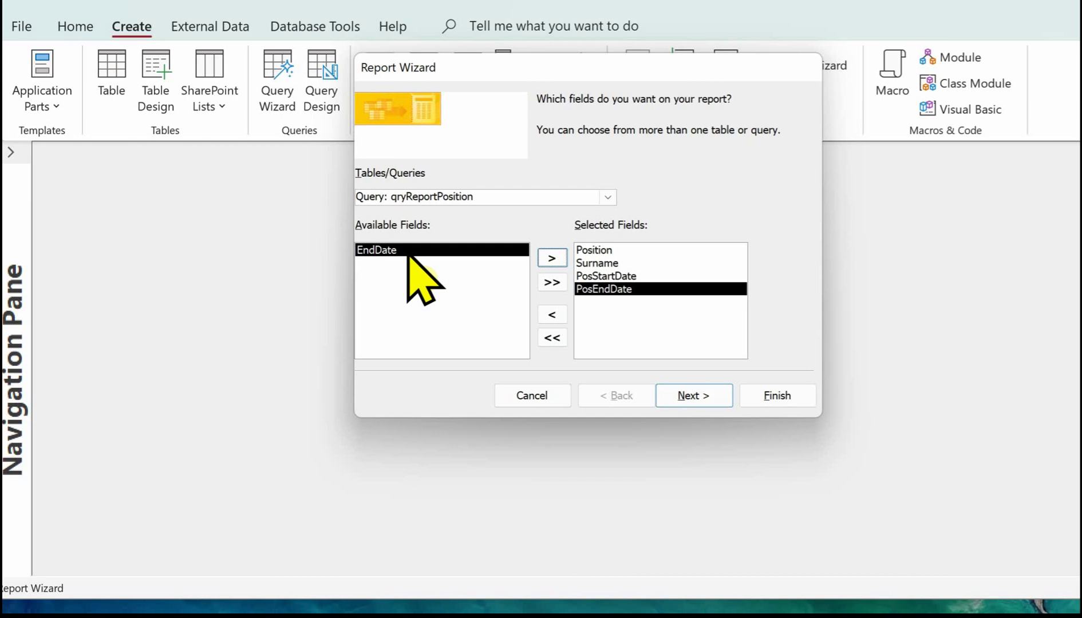
left_click(692, 396)
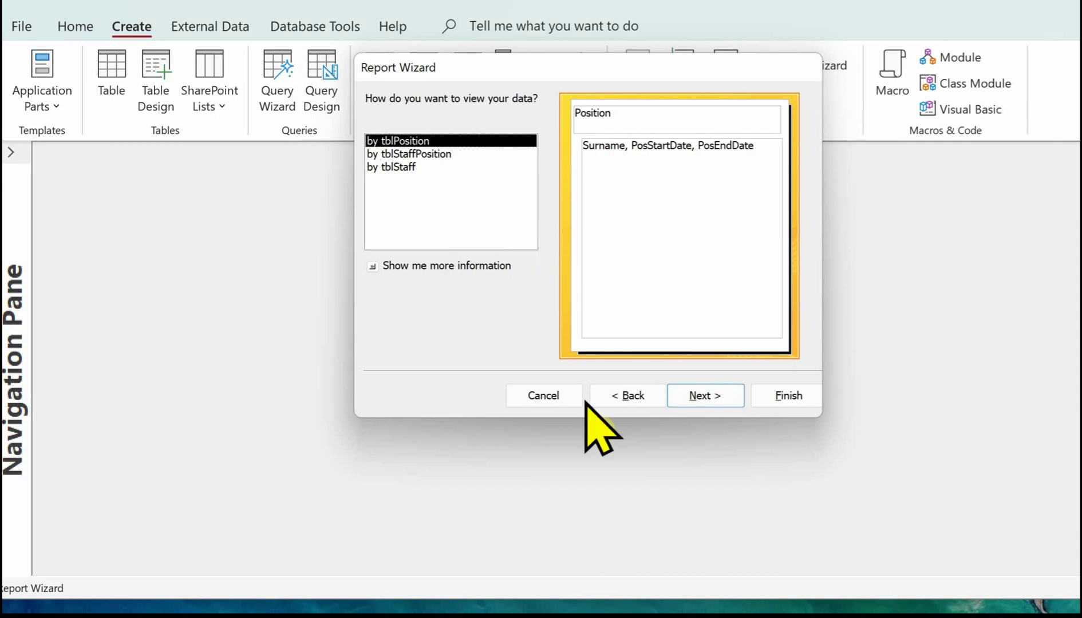
Step: Keep the data viewed by tblPosition with no added grouping or sort order, and accept the Stepped layout in Portrait orientation
left_click(700, 398)
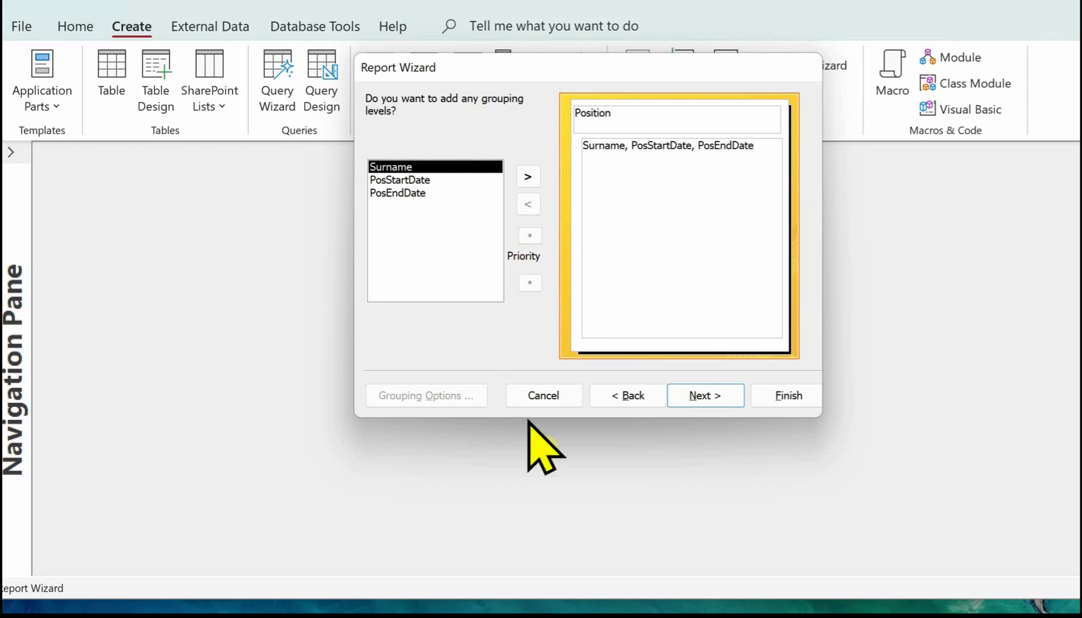
left_click(689, 389)
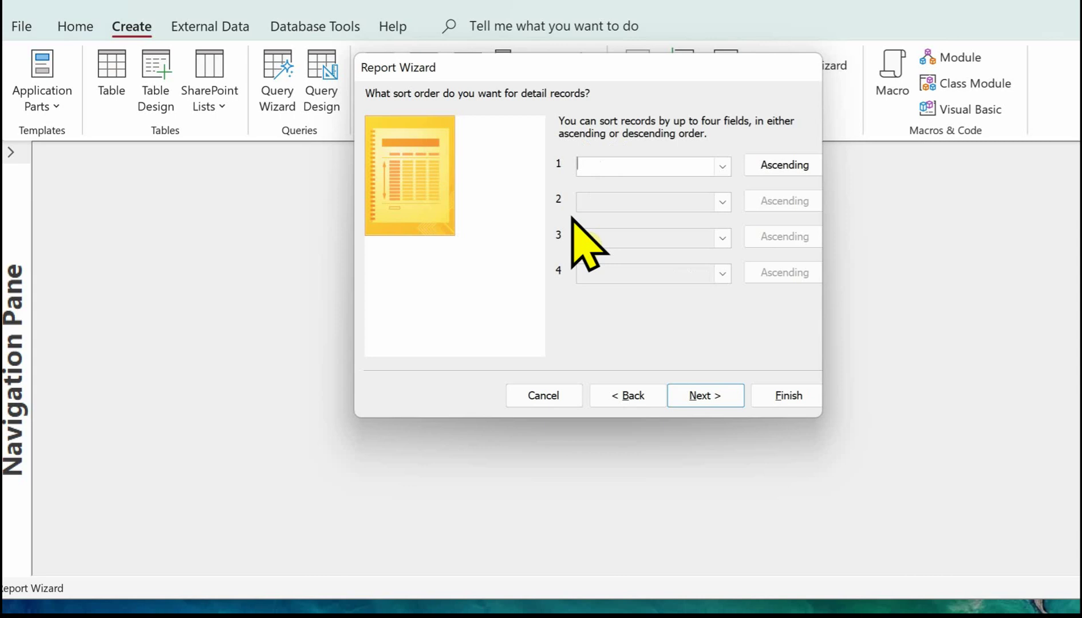
left_click(722, 166)
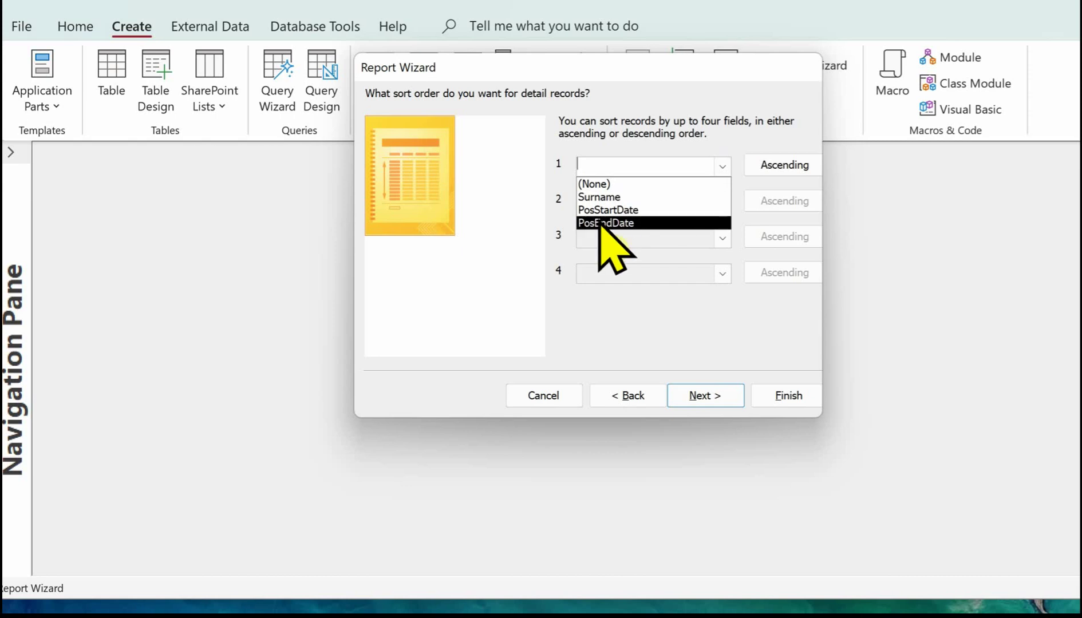
left_click(694, 399)
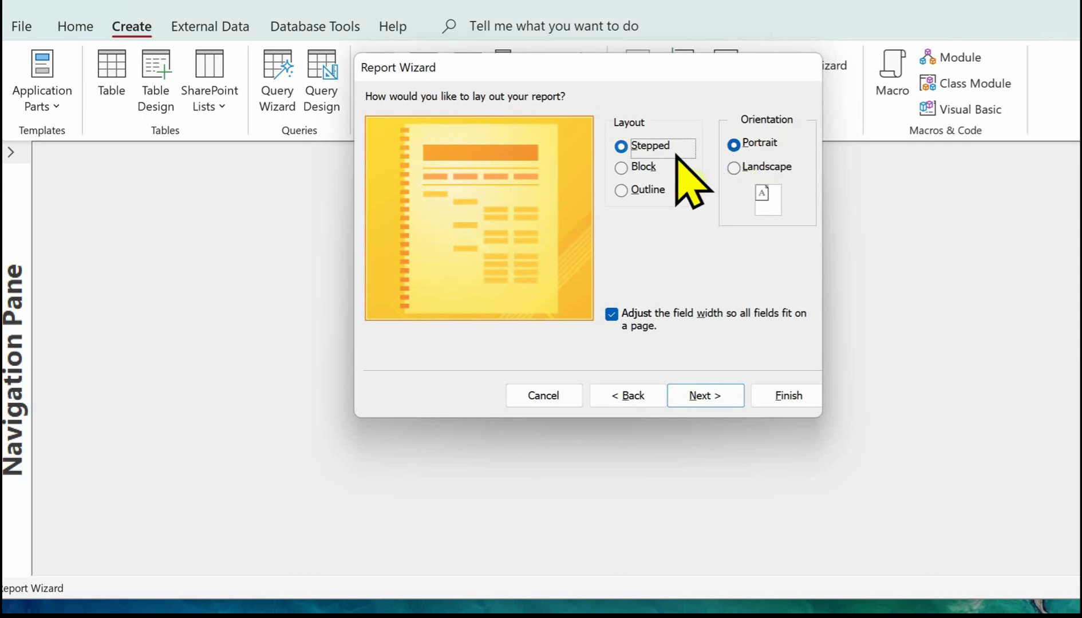
left_click(694, 396)
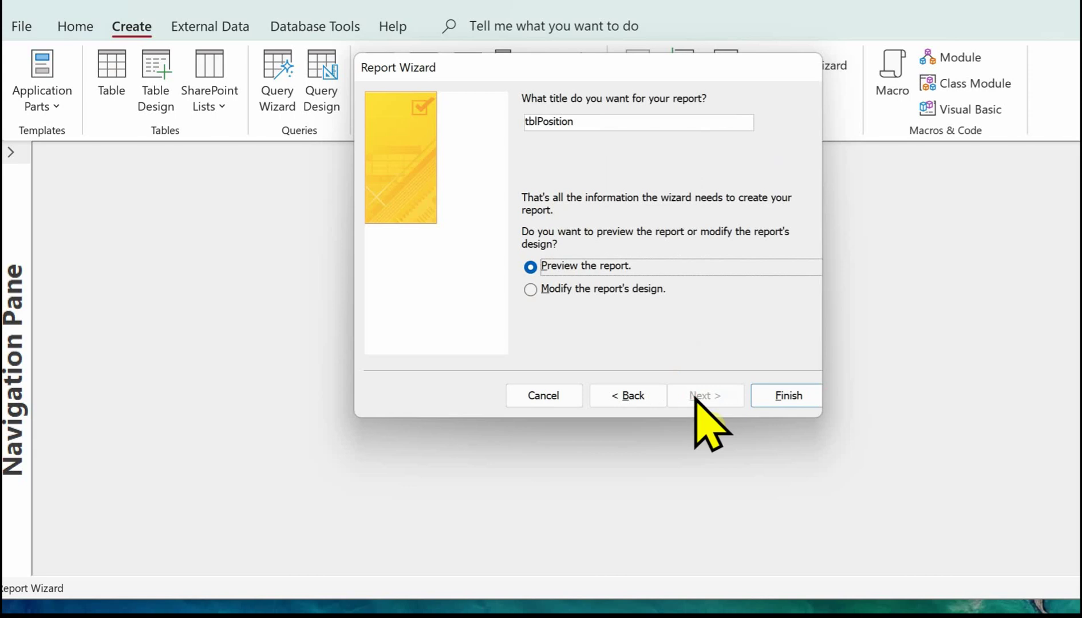
Step: Title the report rptReportPosition and finish the wizard with a preview of the report
left_click(605, 123)
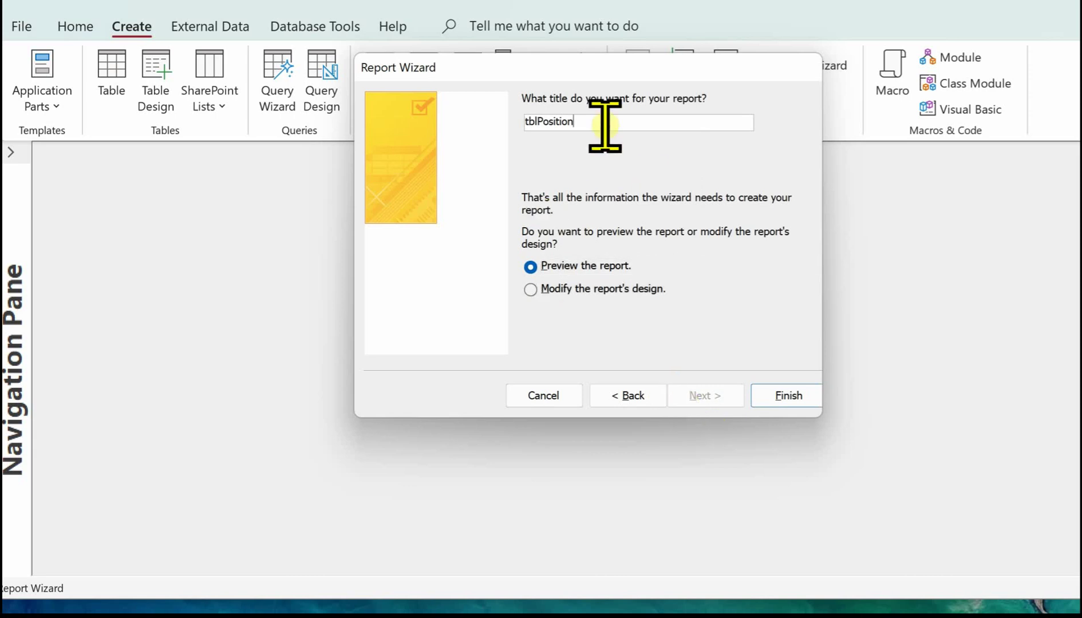
key("BackSpace")
key("BackSpace")
key("BackSpace")
key("BackSpace")
key("BackSpace")
key("BackSpace")
key("BackSpace")
key("BackSpace")
key("BackSpace")
key("BackSpace")
key("BackSpace")
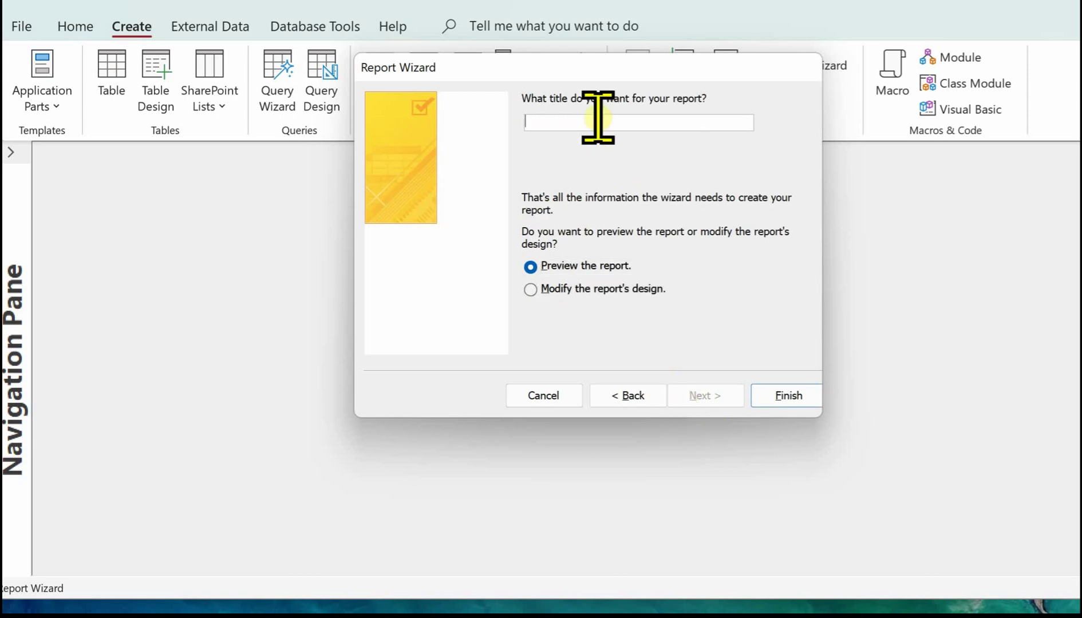
type("rptReportPosition")
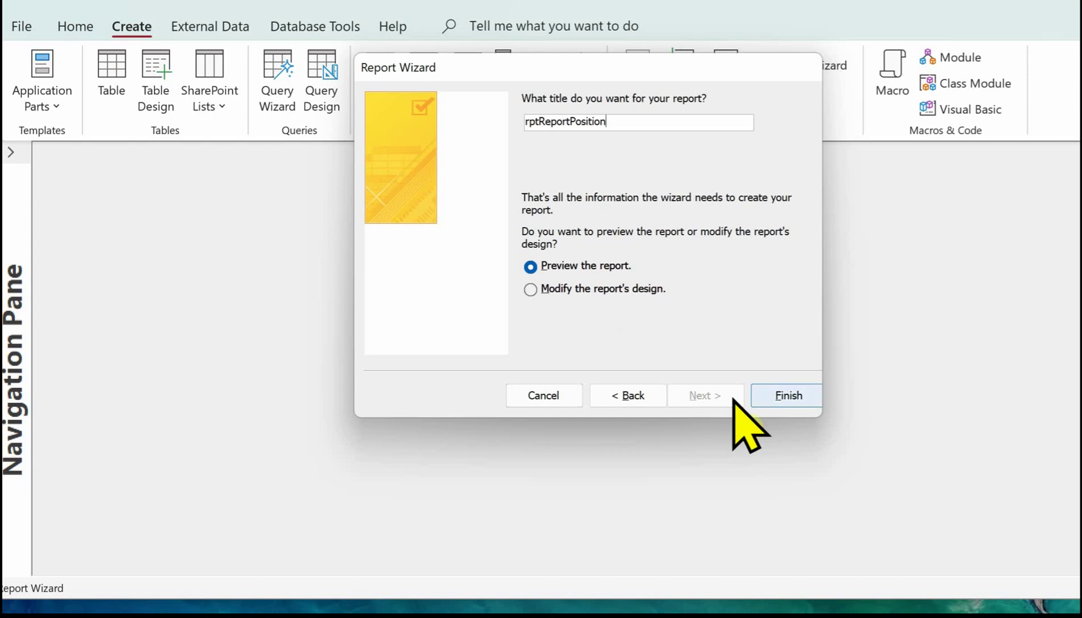
left_click(783, 397)
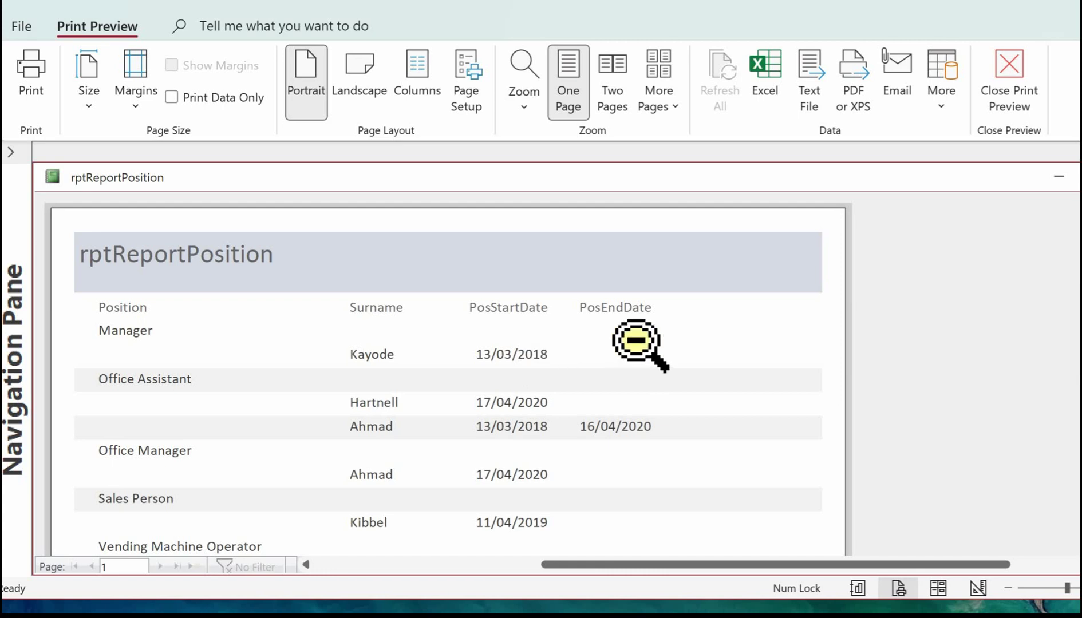
Step: Check the previewed report, then close the print preview and open the report in Design View
scroll(246, 371, "down", 1)
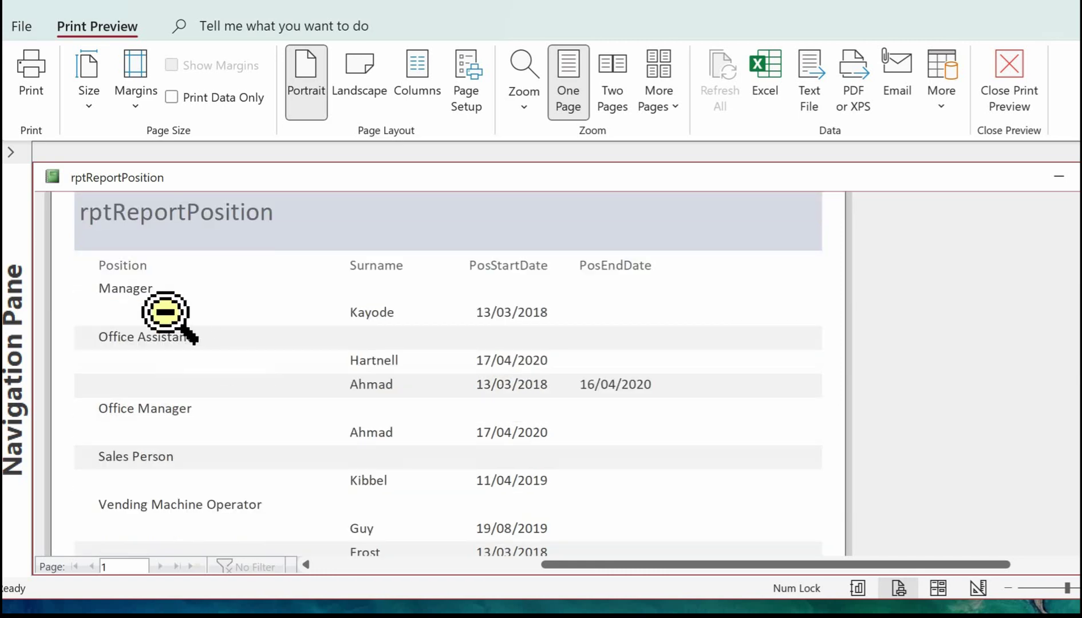
scroll(275, 351, "down", 1)
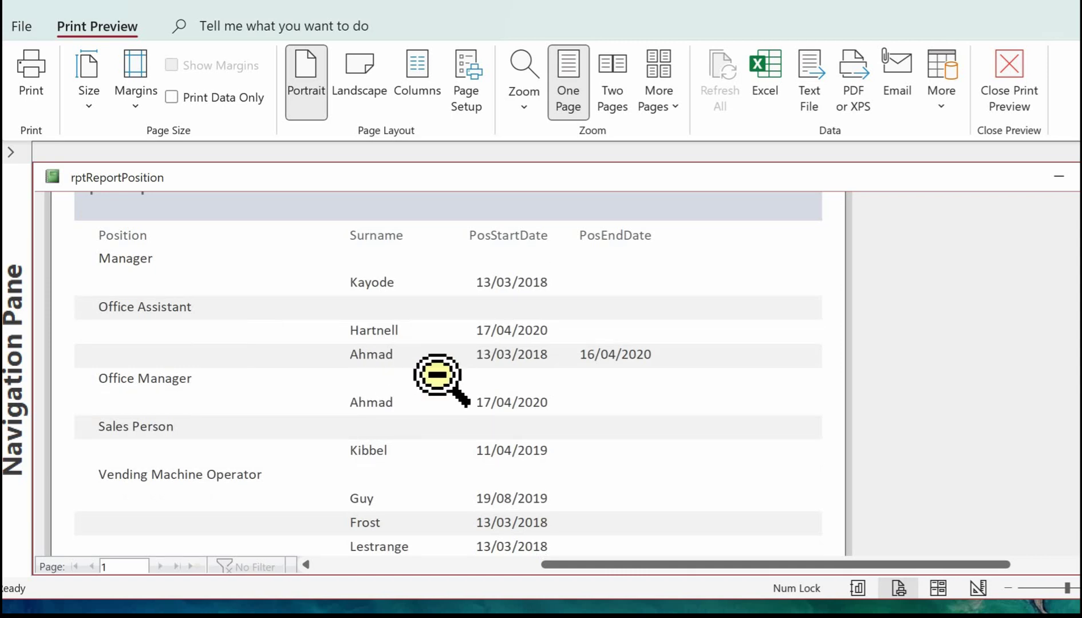
scroll(430, 380, "down", 1)
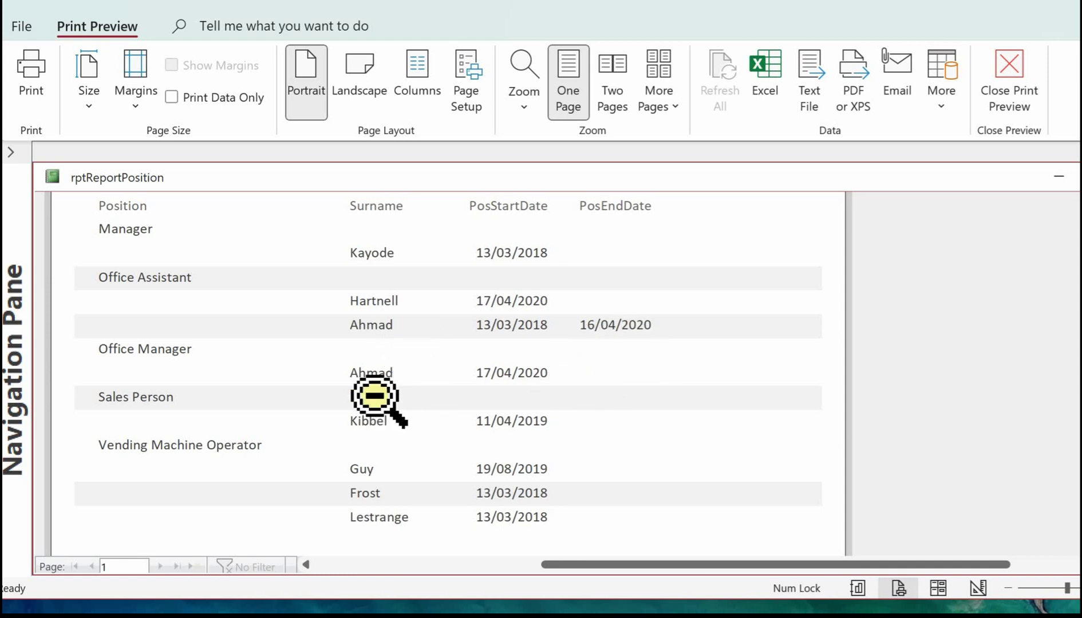
scroll(415, 399, "down", 1)
scroll(415, 399, "up", 3)
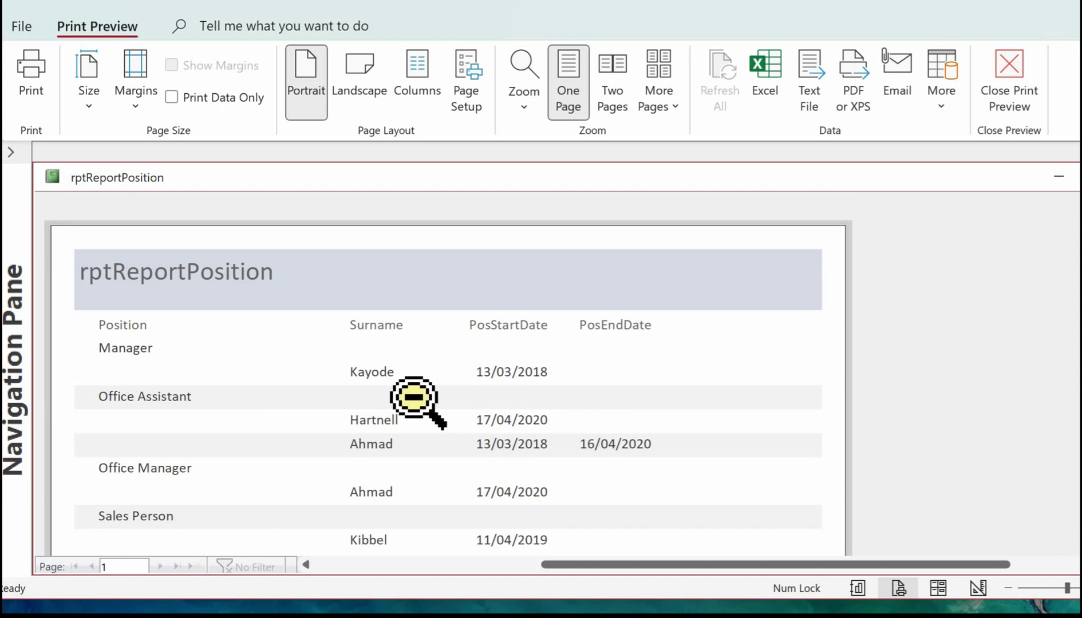
left_click_drag(378, 179, 377, 163)
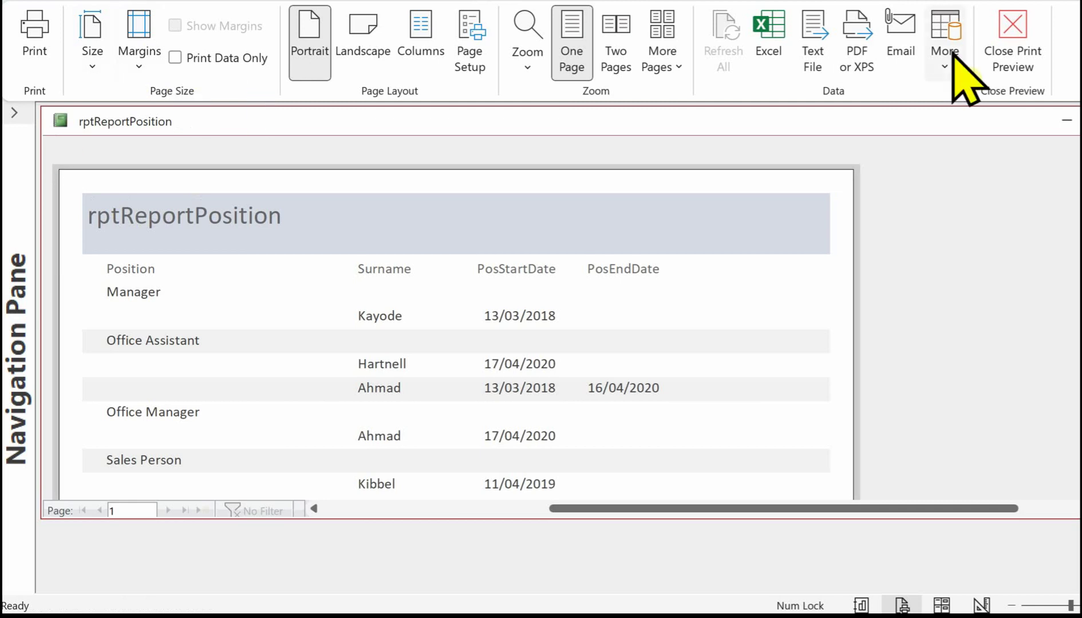
left_click(1013, 30)
left_click(38, 70)
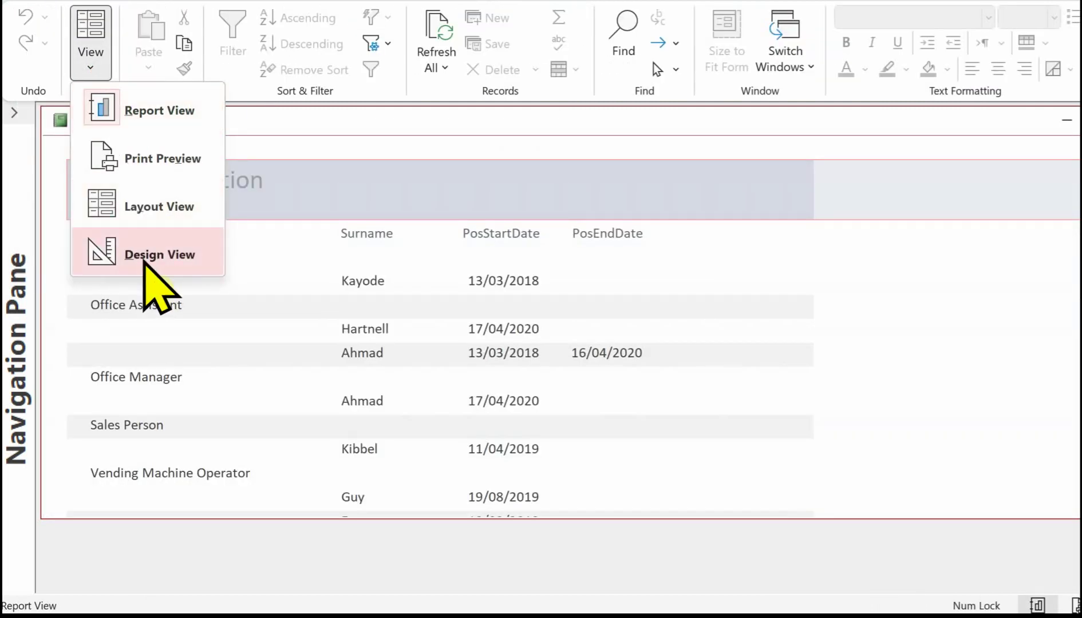
left_click(143, 261)
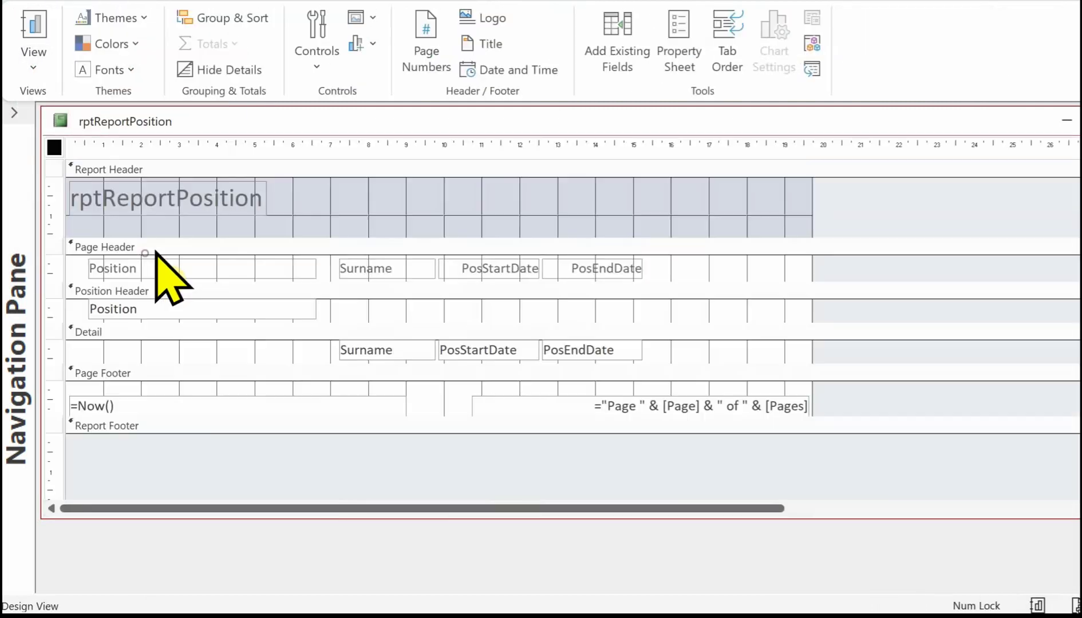
Step: Change the title text in the report header to "Position Report"
left_click(256, 205)
left_click(256, 200)
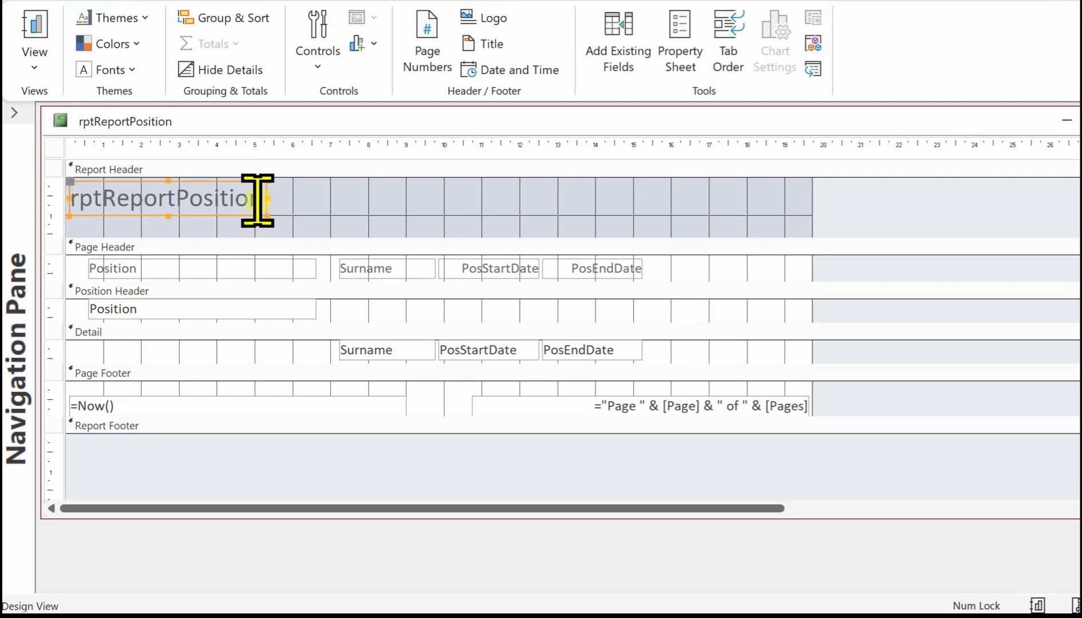
left_click_drag(260, 202, 55, 203)
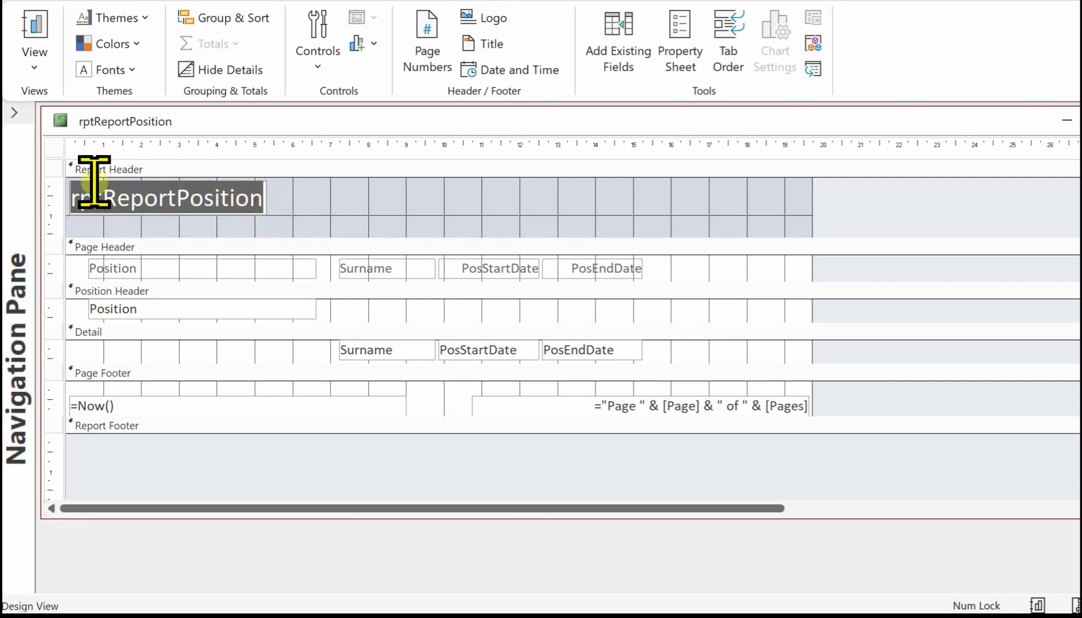
type("Position Report")
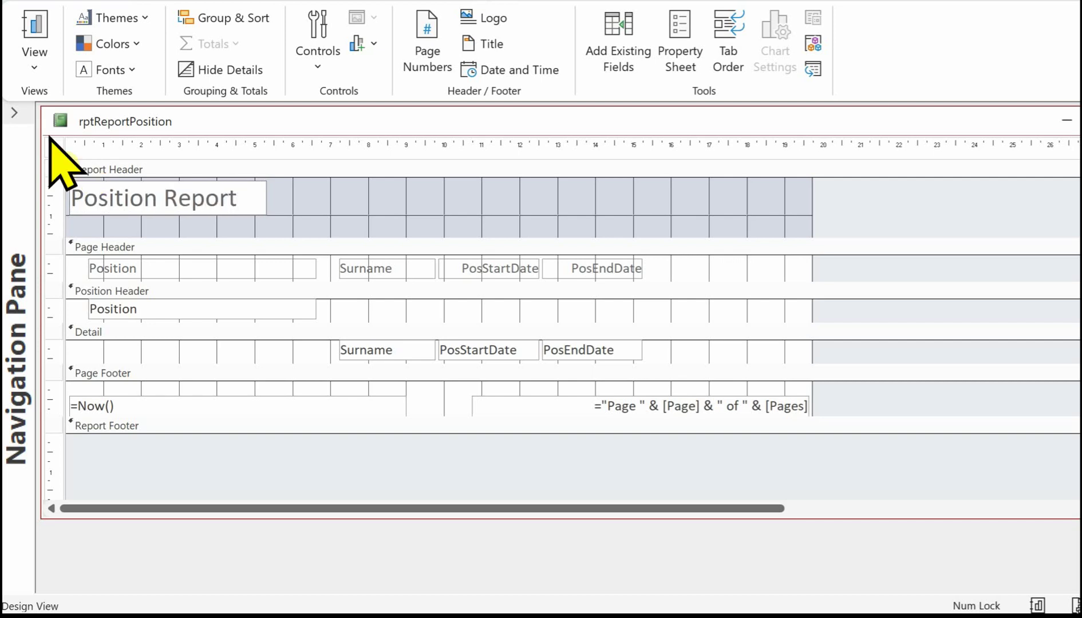
left_click(310, 214)
Step: Widen the title label to span nearly the full report width and centre its text
left_click(268, 207)
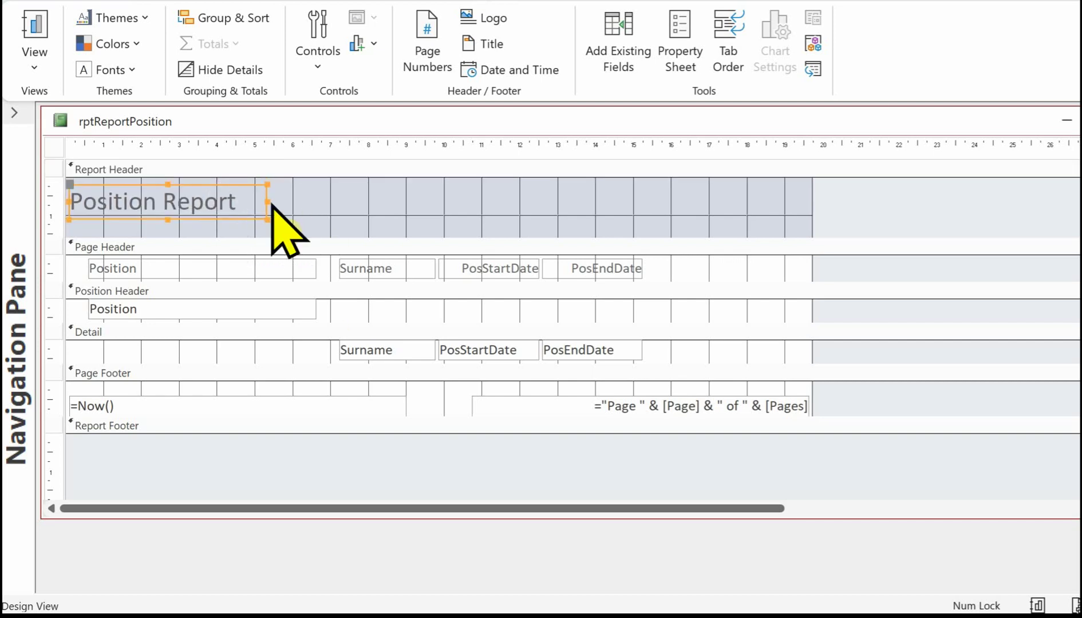
left_click_drag(267, 203, 801, 221)
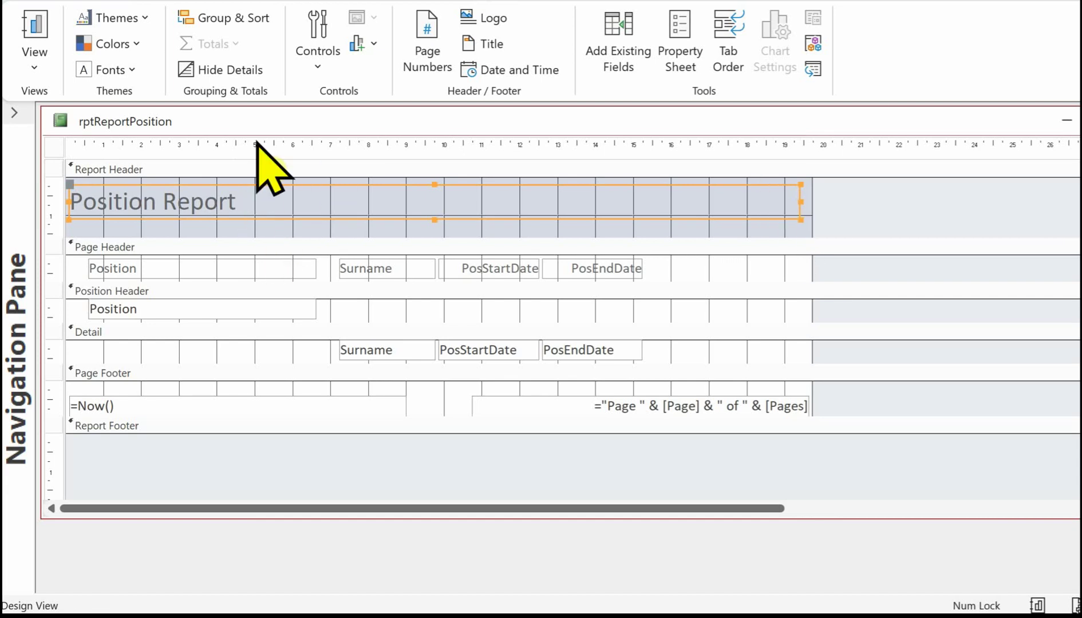
left_click(624, 1)
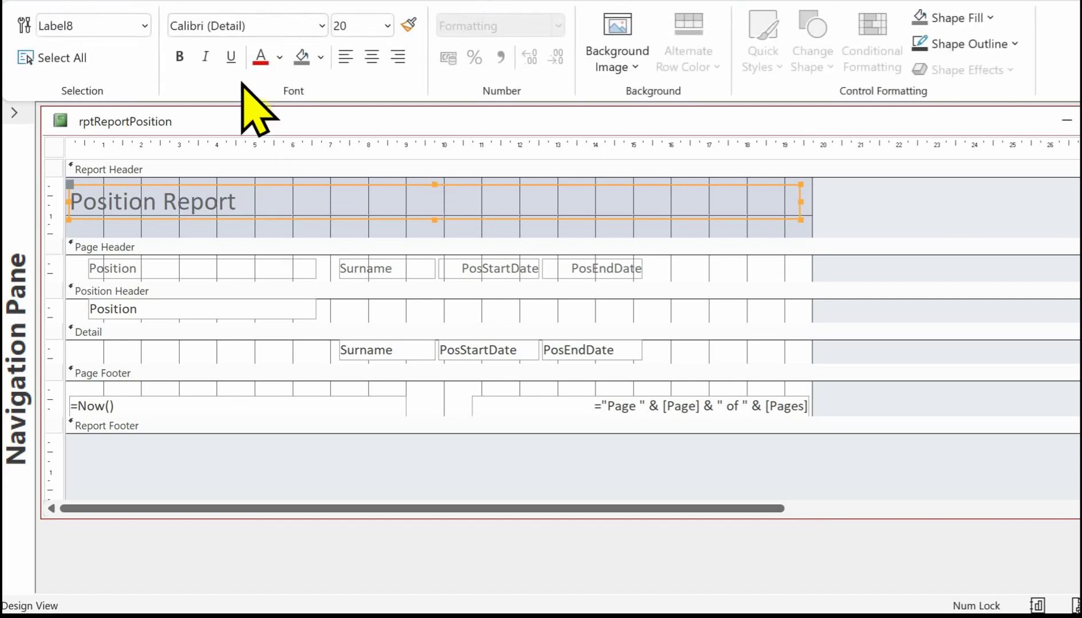
left_click(373, 57)
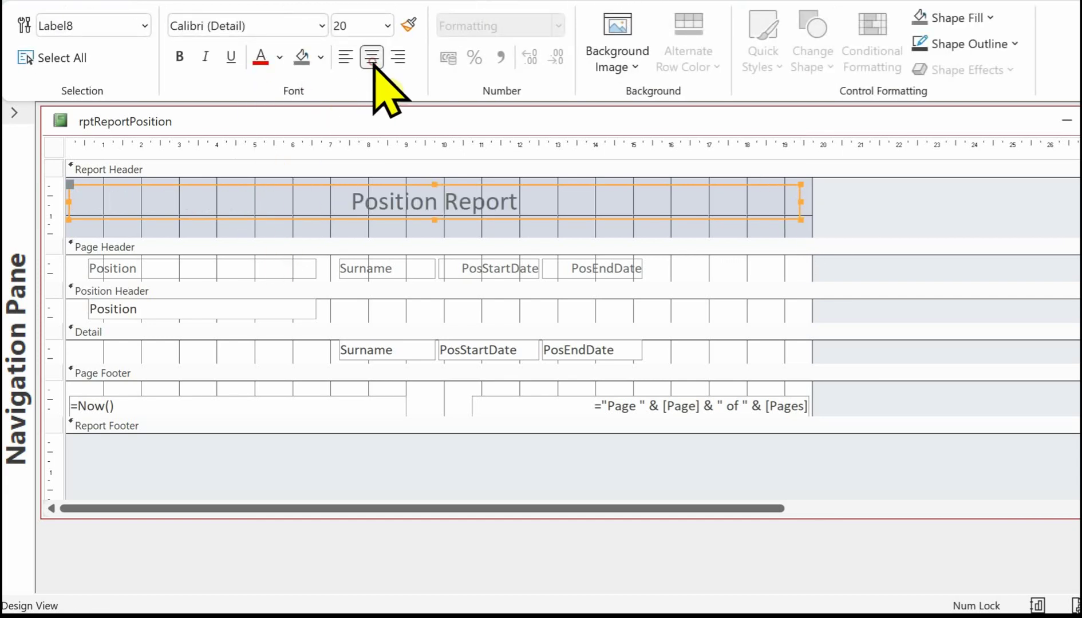
Step: Make the report title bold and set its font size to 18
left_click(178, 57)
left_click(387, 25)
left_click(366, 219)
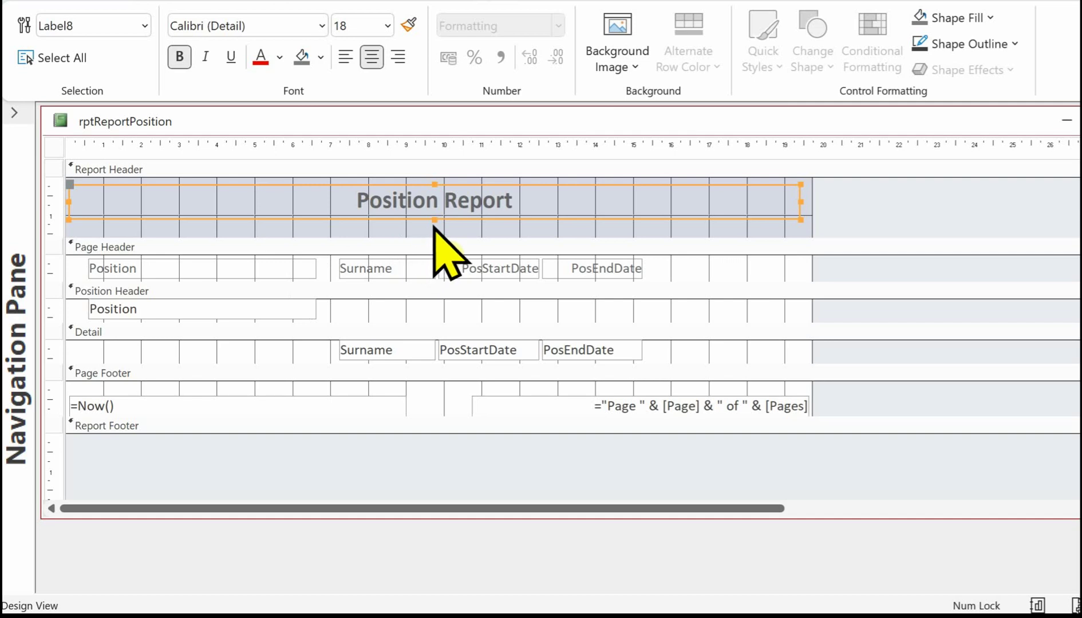
left_click(452, 225)
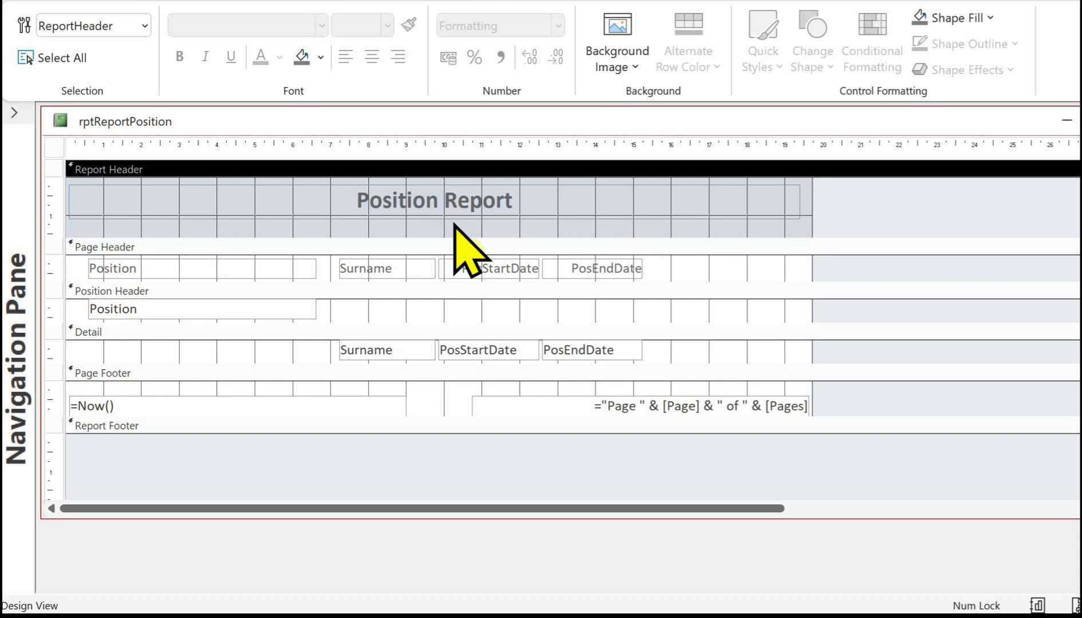
Step: Set the report header's background to white and expand the report footer to about 1 cm high
right_click(439, 229)
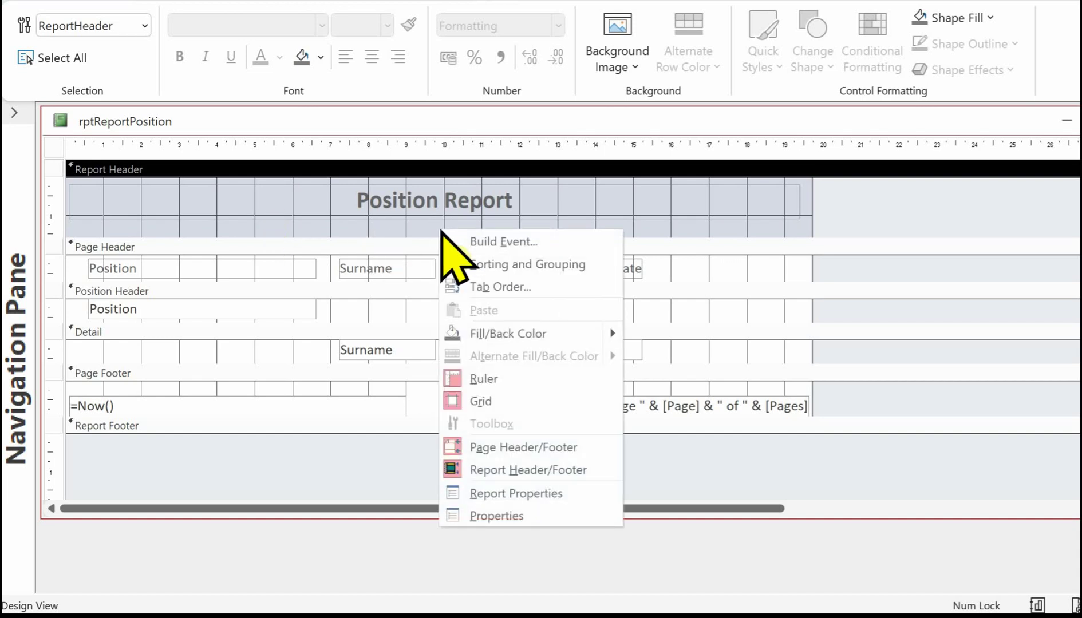
mouse_move(506, 332)
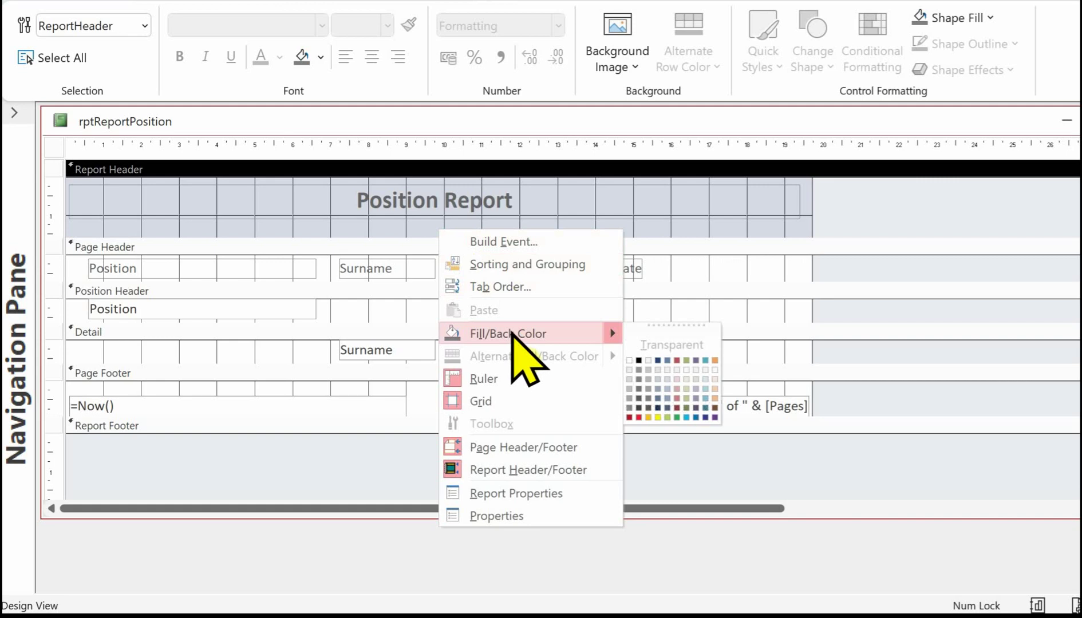
left_click(629, 360)
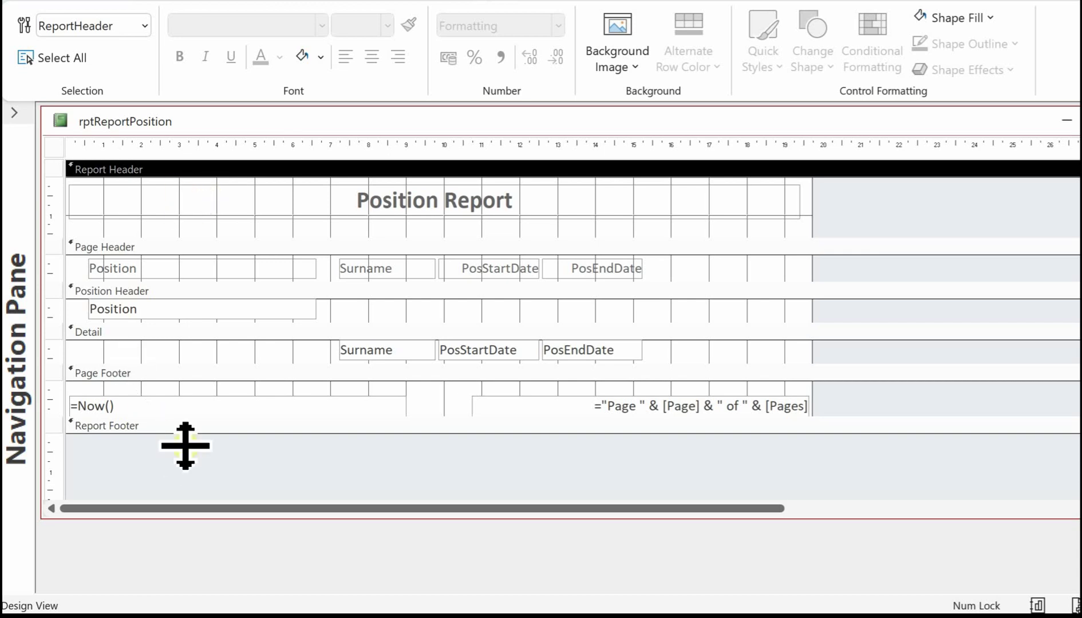
left_click_drag(412, 435, 415, 469)
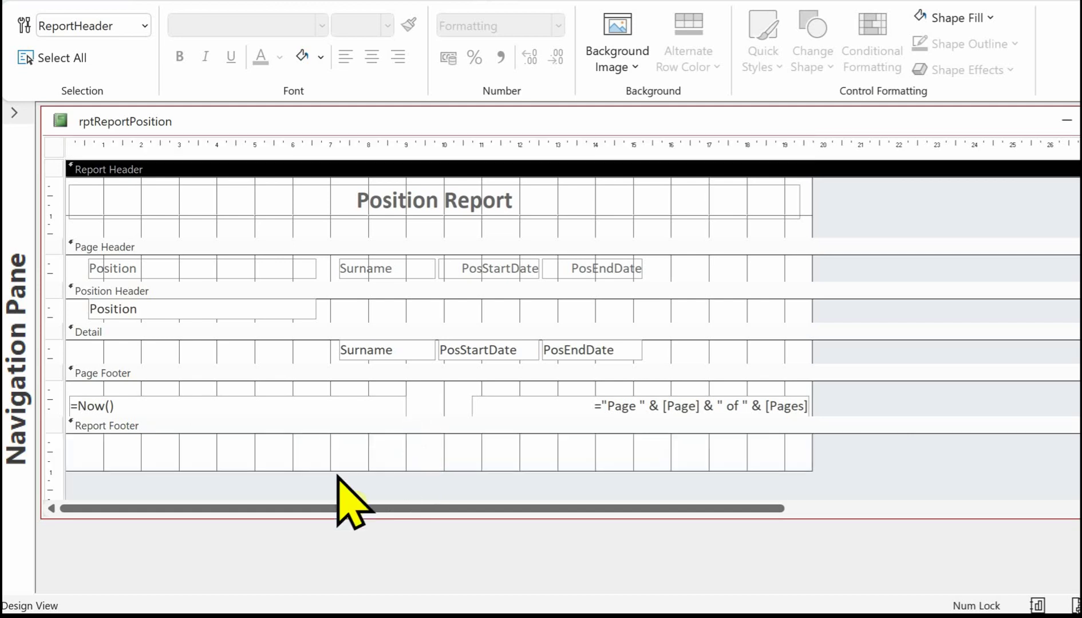
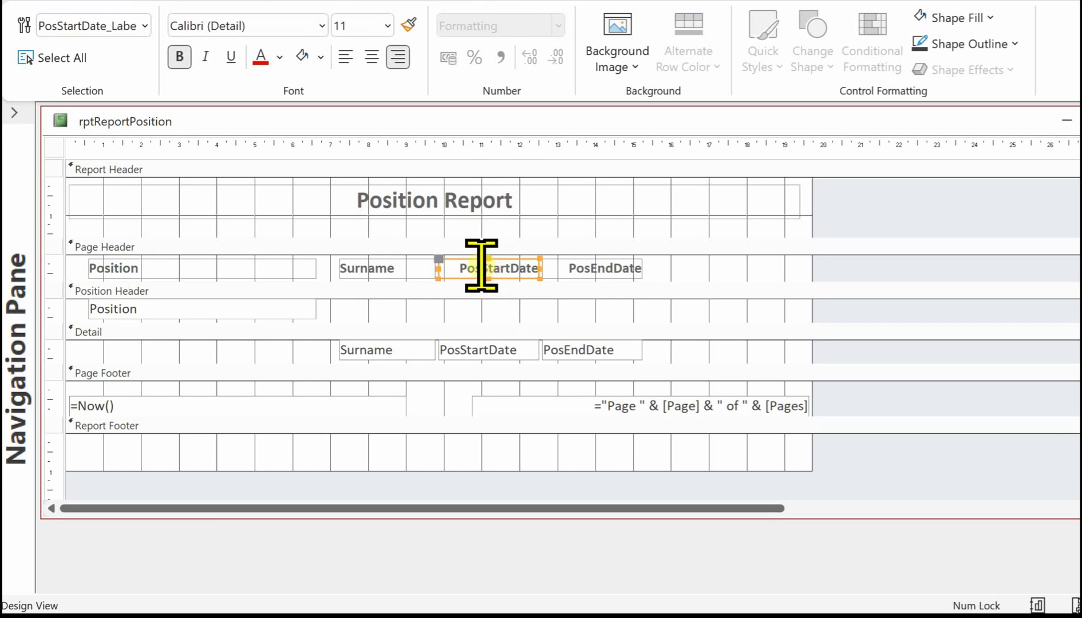
Step: Change the PosStartDate and PosEndDate heading labels in the page header to "Position Start Date" and "Position End Date"
left_click(444, 264)
type("ition")
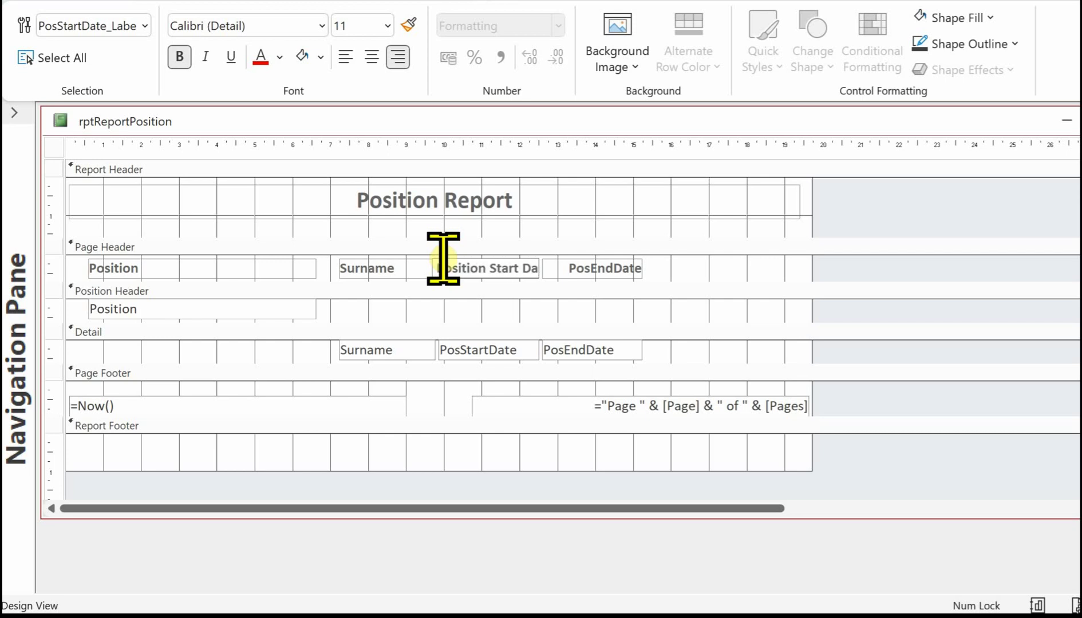
left_click(604, 267)
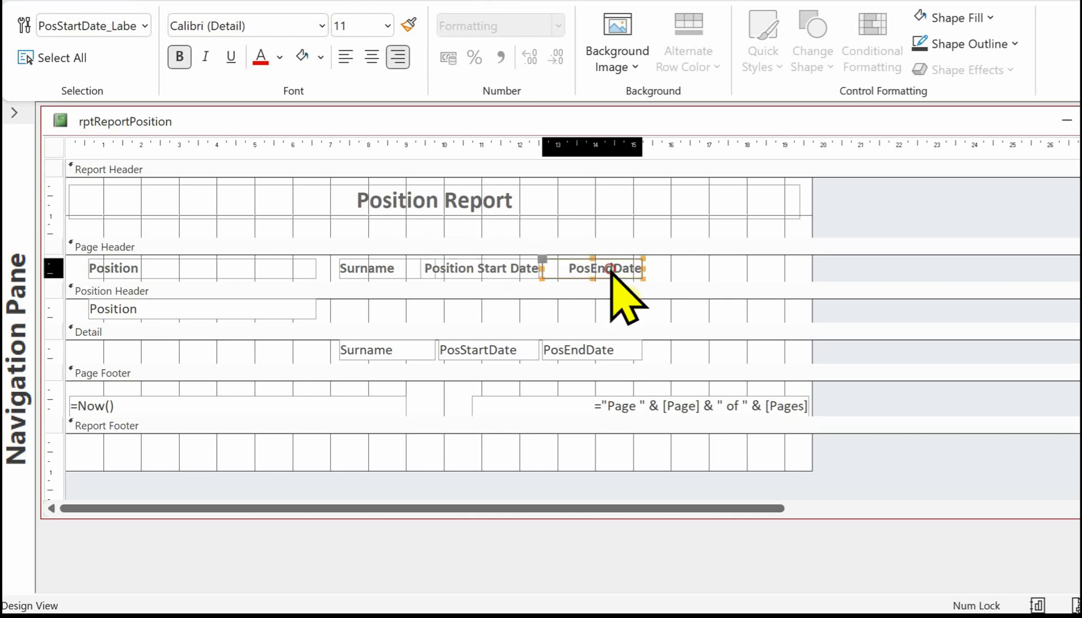
left_click(593, 270)
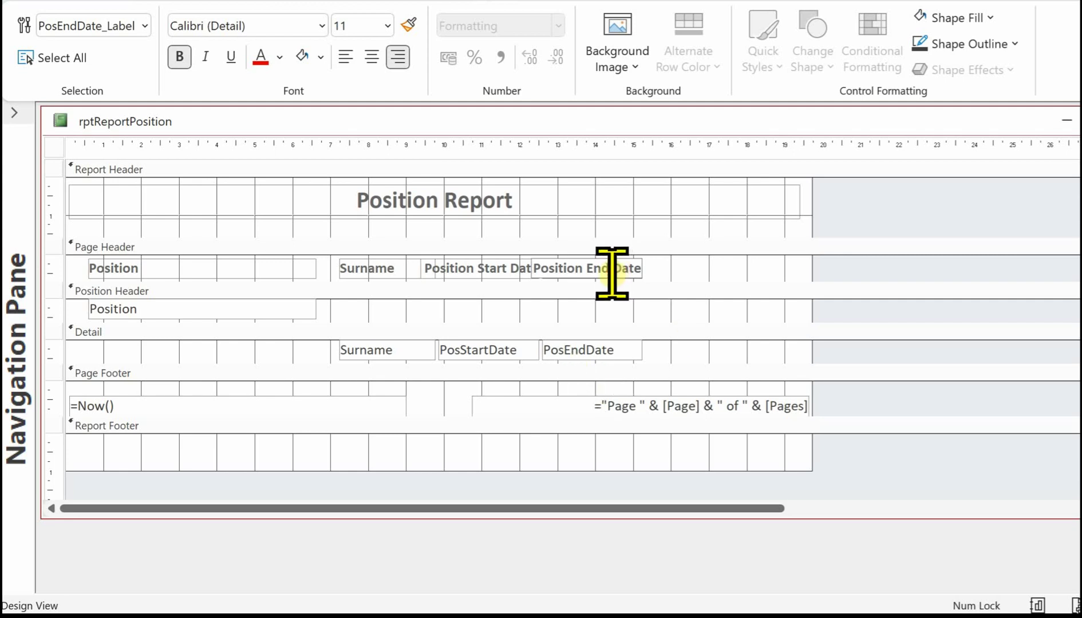
left_click(691, 278)
Step: Move the end date and start date headings rightward with their detail fields, ending at about 19 cm and 15.7 cm on the ruler
left_click(589, 267)
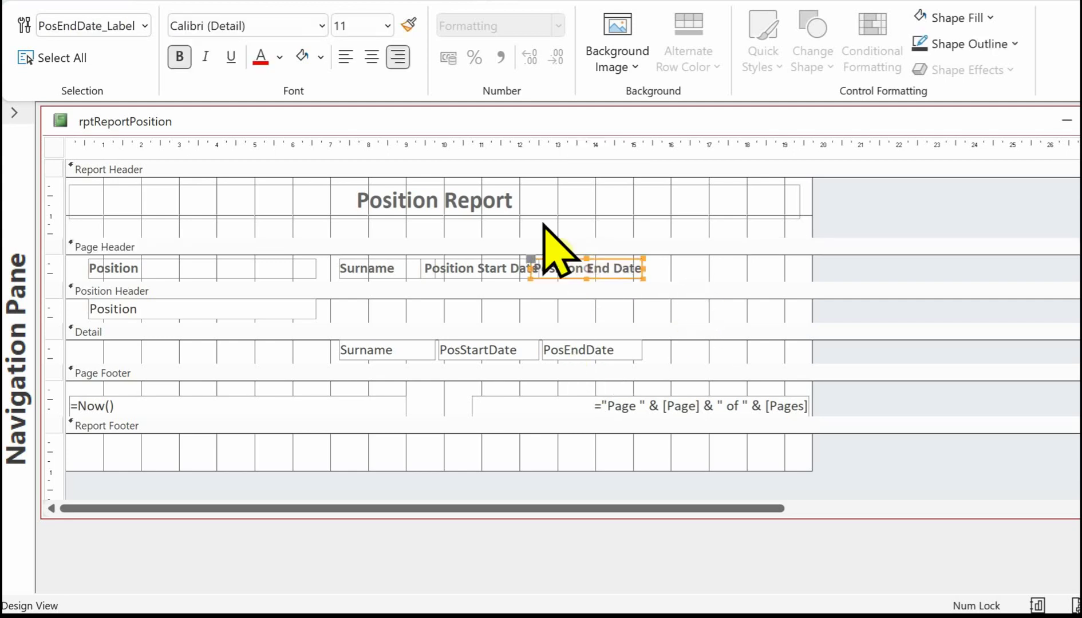
left_click(604, 350, "shift")
left_click_drag(604, 350, 746, 353)
left_click(473, 268)
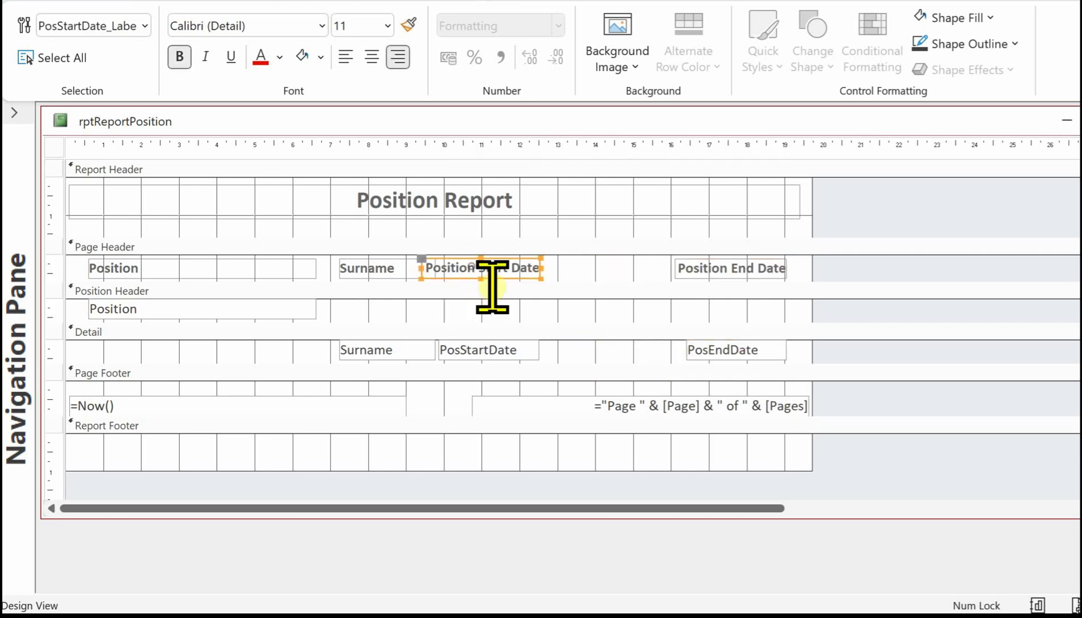
left_click(495, 350, "shift")
left_click_drag(518, 351, 645, 345)
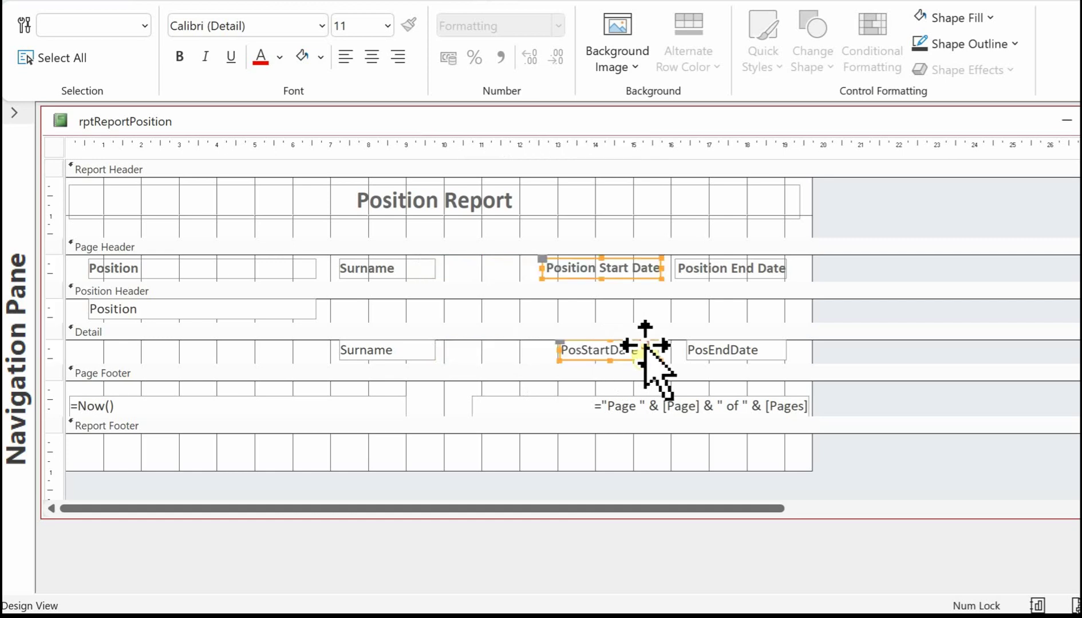
Step: Move the Surname heading and its detail field right to about 9.5 cm, and shorten the Position heading label to about 3 cm
left_click(402, 268)
left_click(380, 351, "shift")
left_click_drag(431, 350, 514, 347)
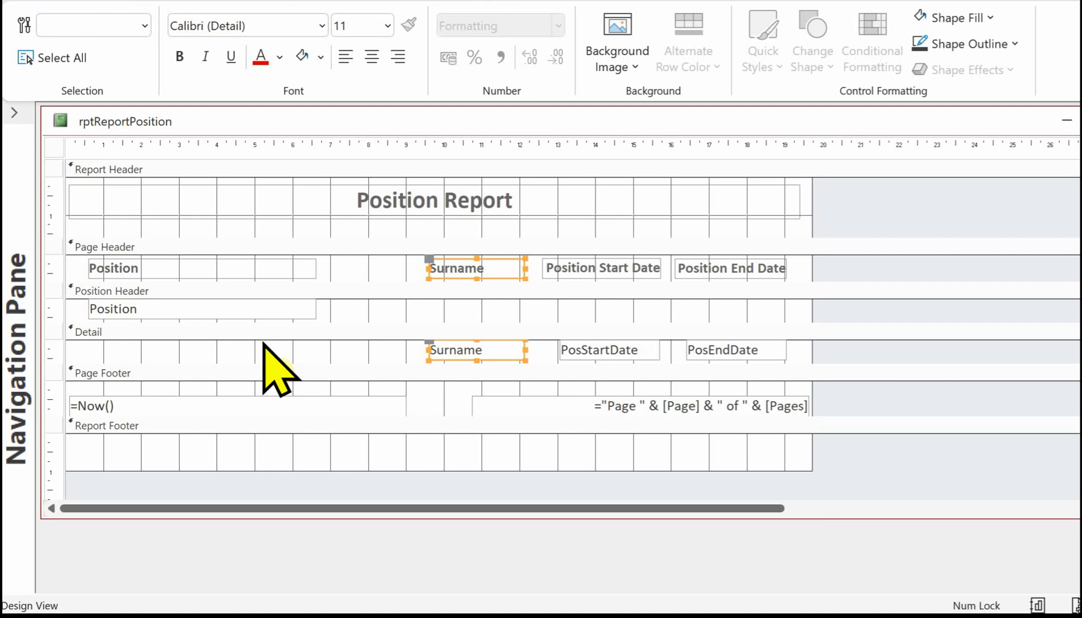
left_click(241, 268)
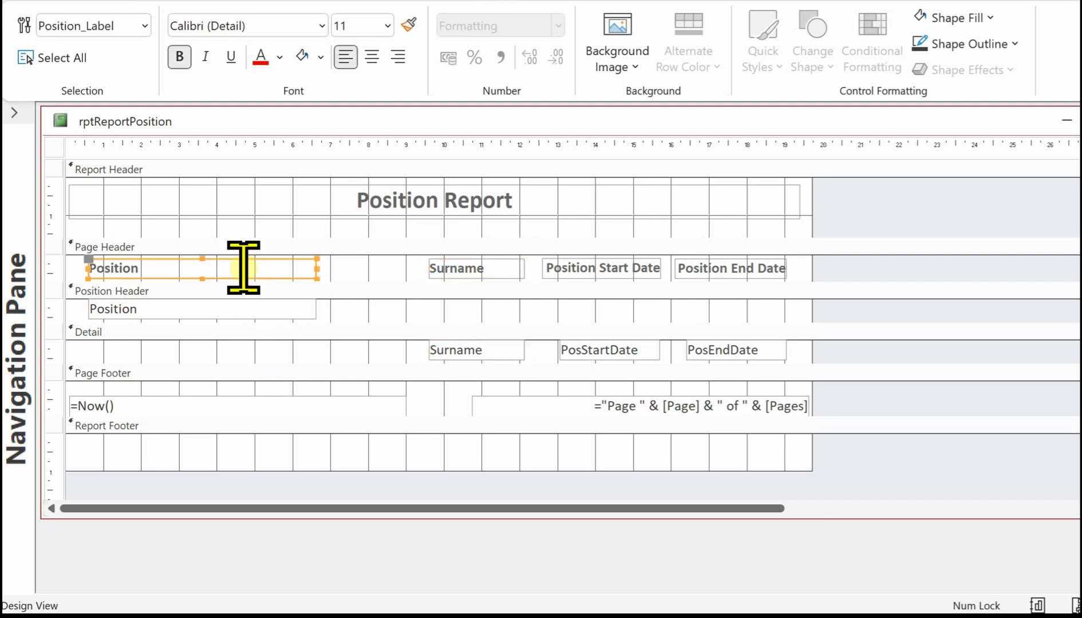
left_click_drag(316, 269, 206, 270)
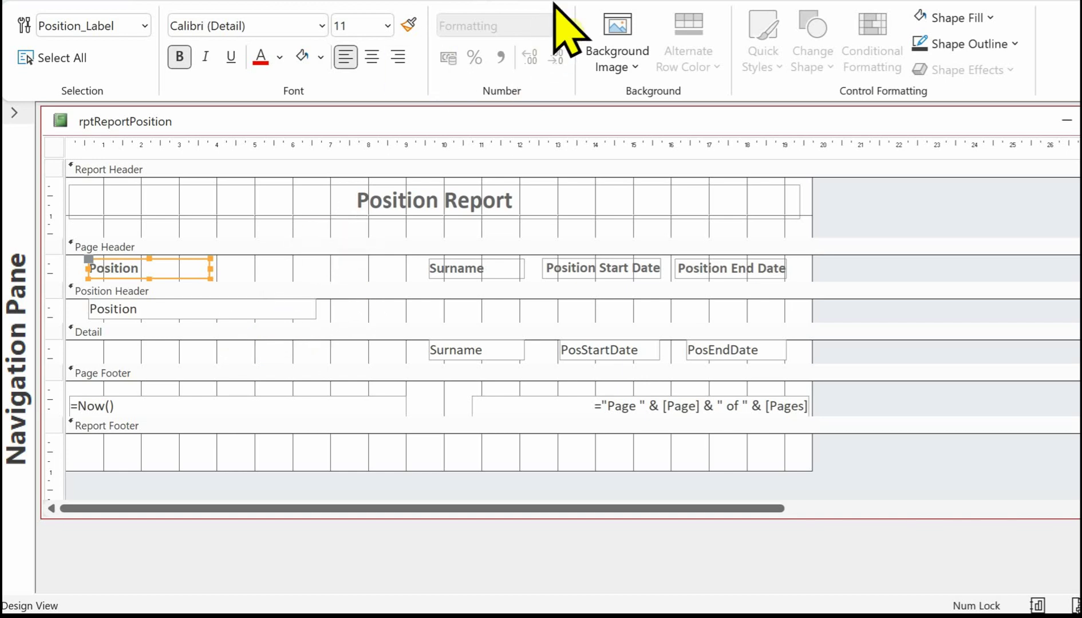
Step: Add a label reading "Total Staff" in the page header between the Position and Surname headings
left_click(488, 2)
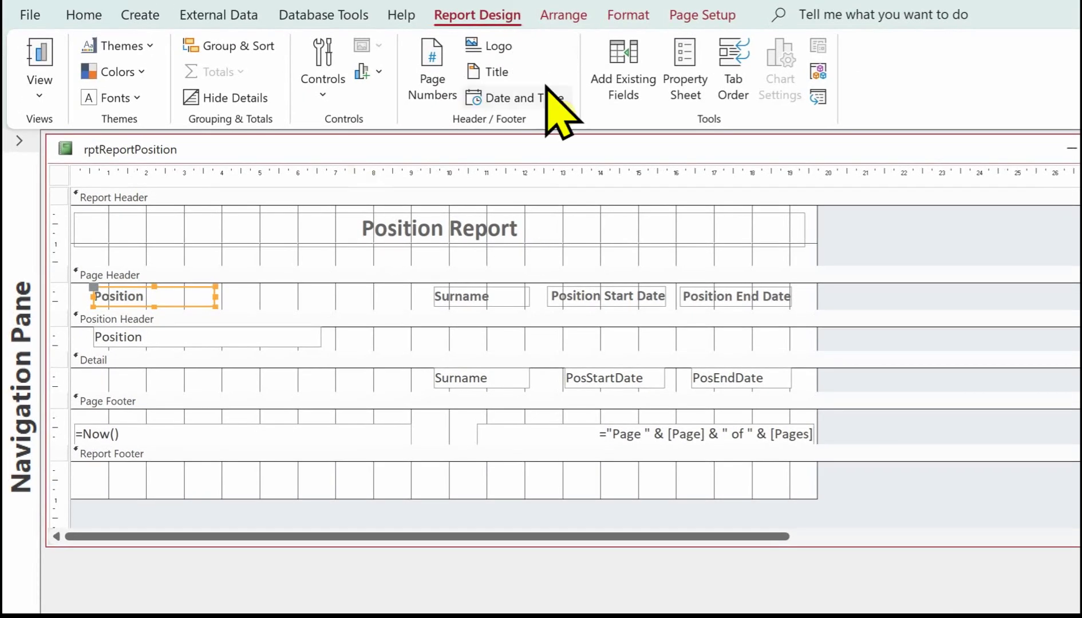
left_click(319, 93)
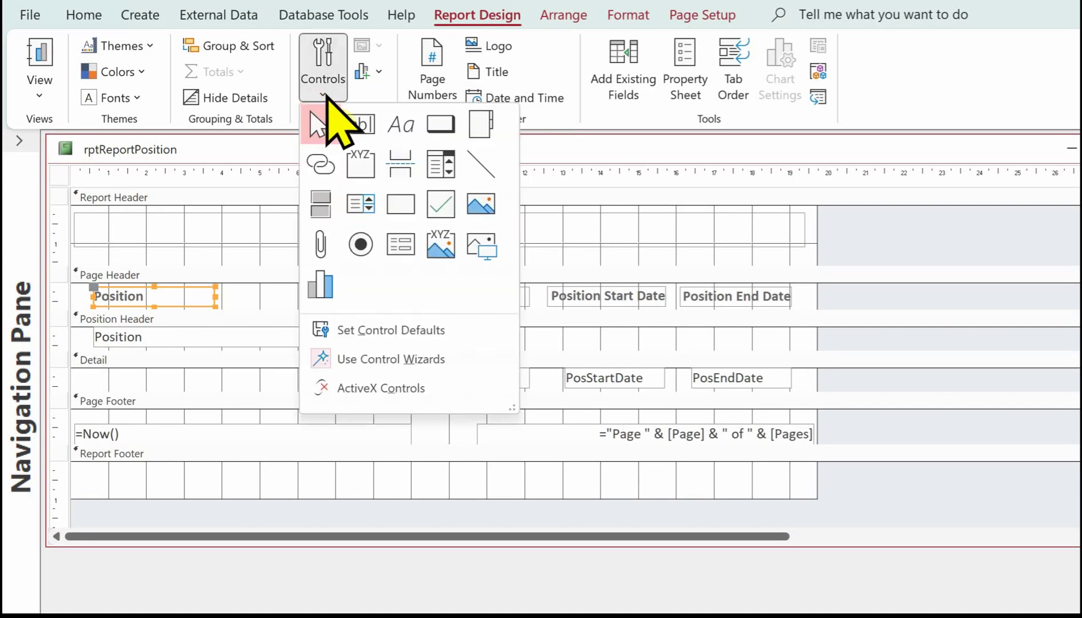
left_click(404, 128)
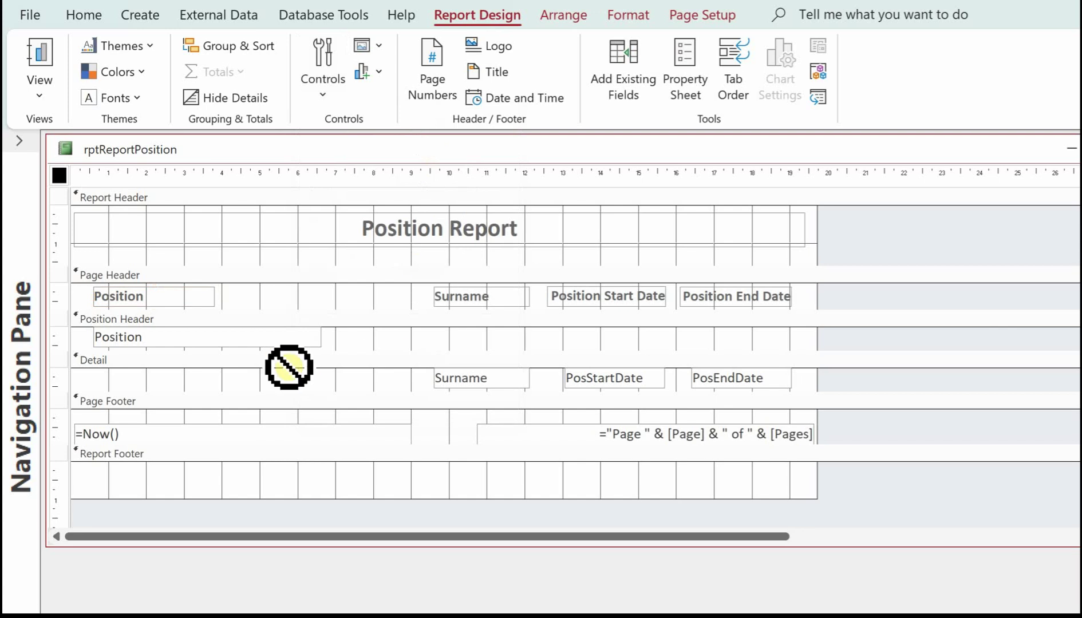
left_click_drag(237, 292, 397, 306)
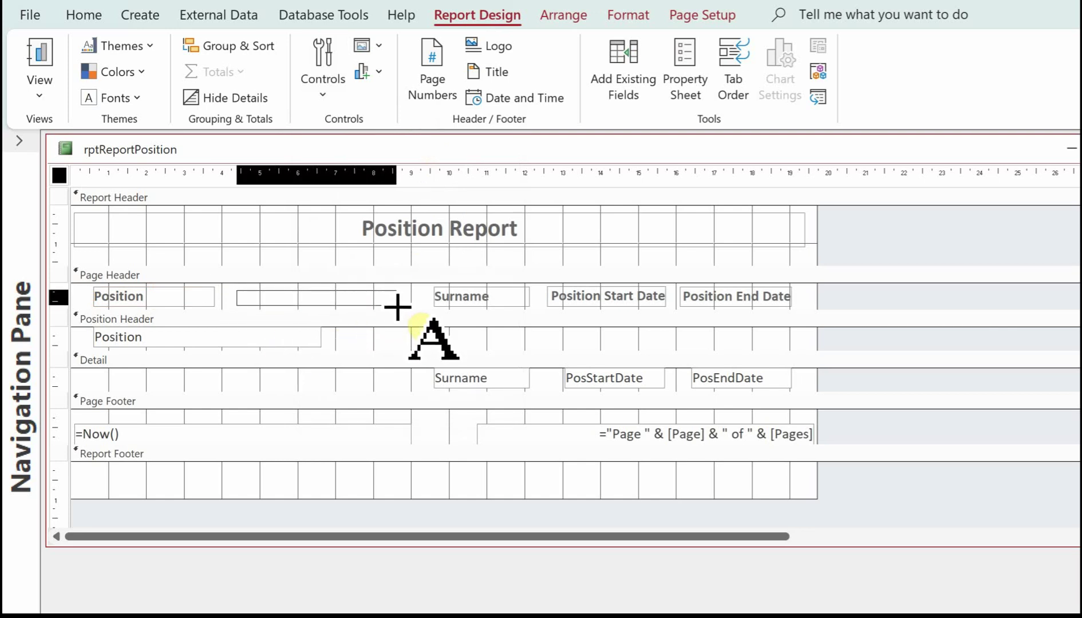
left_click_drag(397, 306, 396, 304)
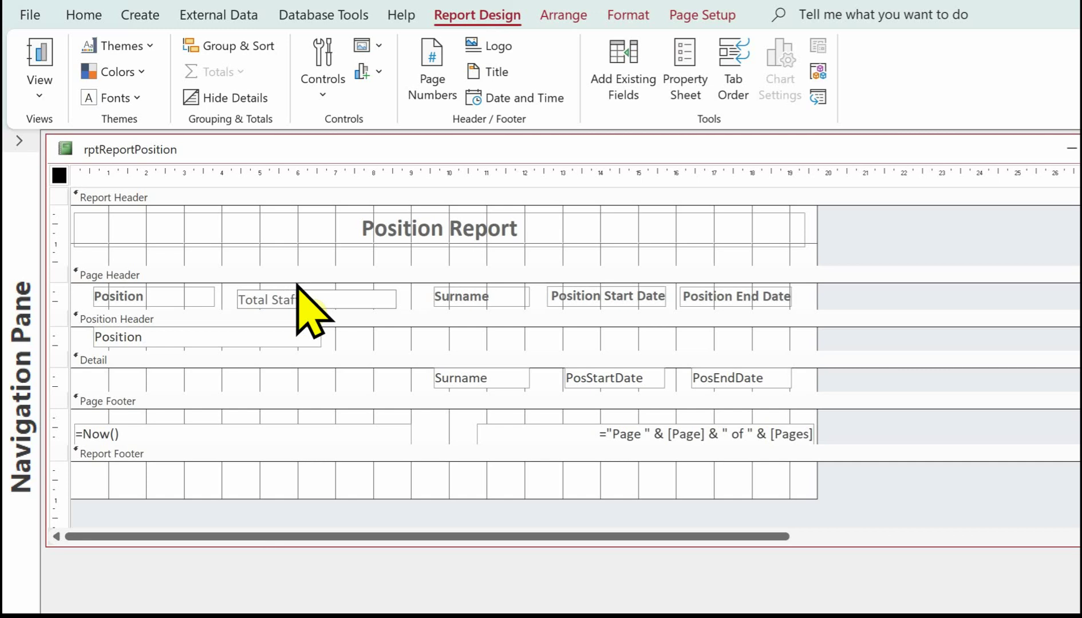
left_click(309, 249)
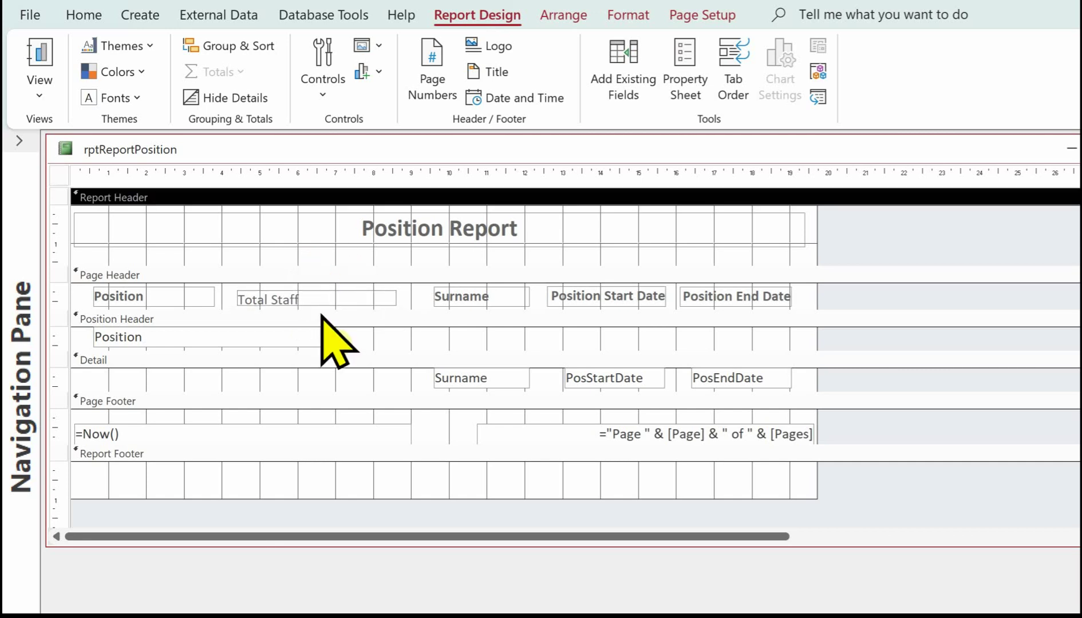
Step: Make the Total Staff heading bold
left_click(307, 297)
left_click_drag(302, 297, 241, 294)
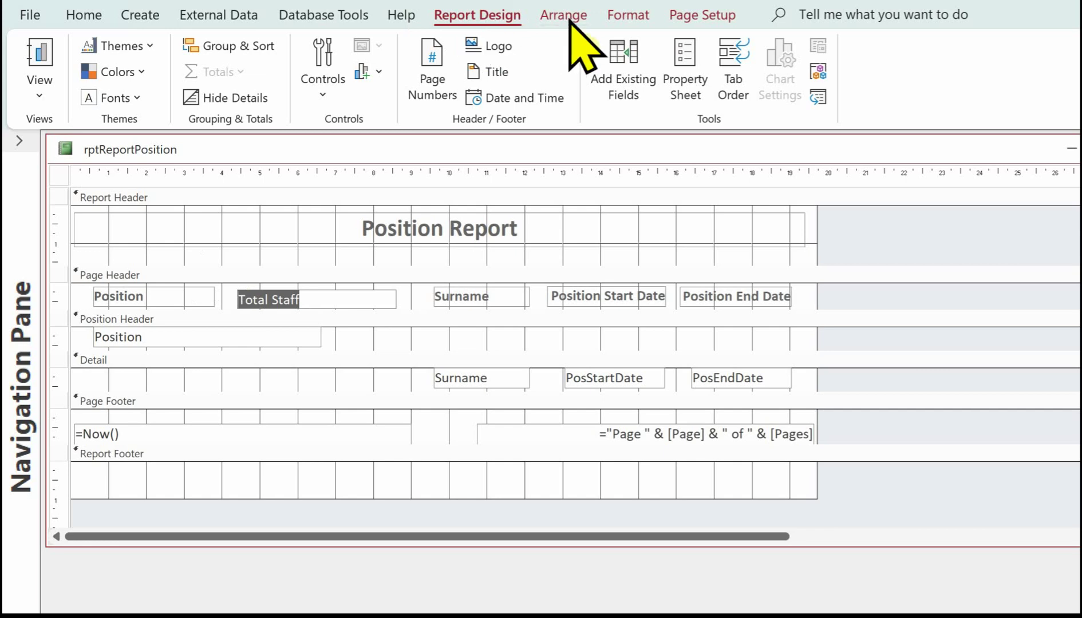
left_click(628, 15)
left_click(185, 86)
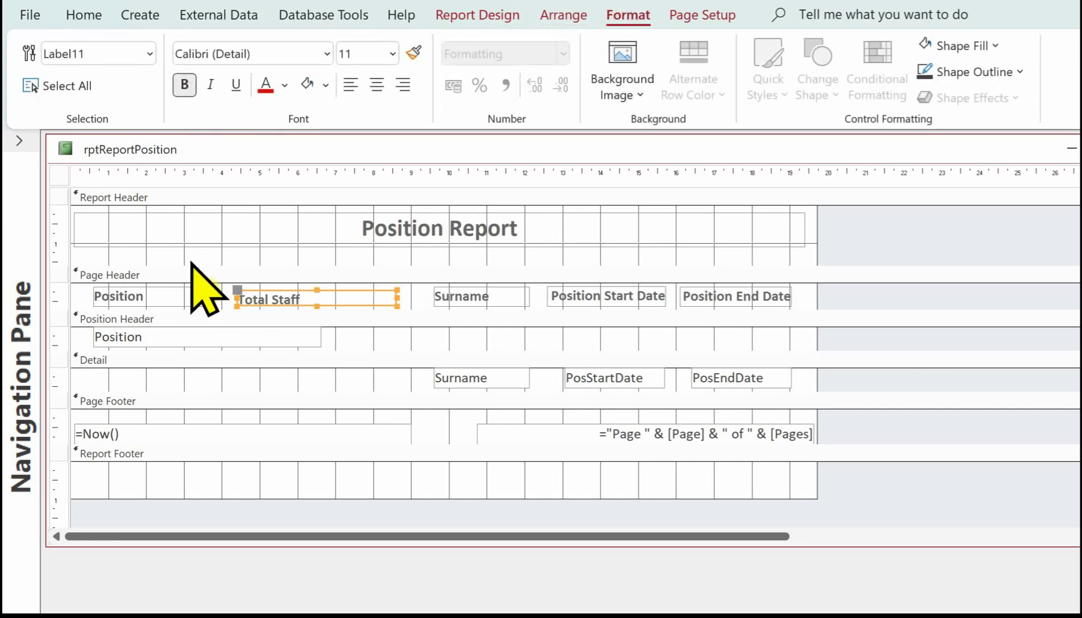
Step: Narrow the Total Staff label to about 3 cm and move it right to start at about 6 cm, beside Surname
left_click(362, 296)
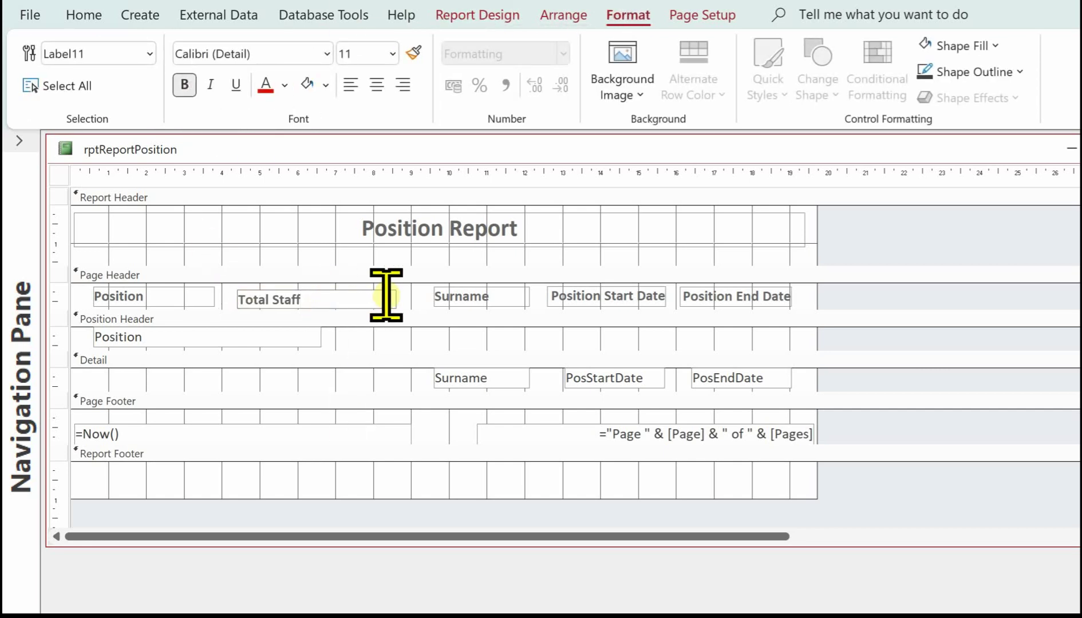
left_click(416, 297)
left_click(396, 301)
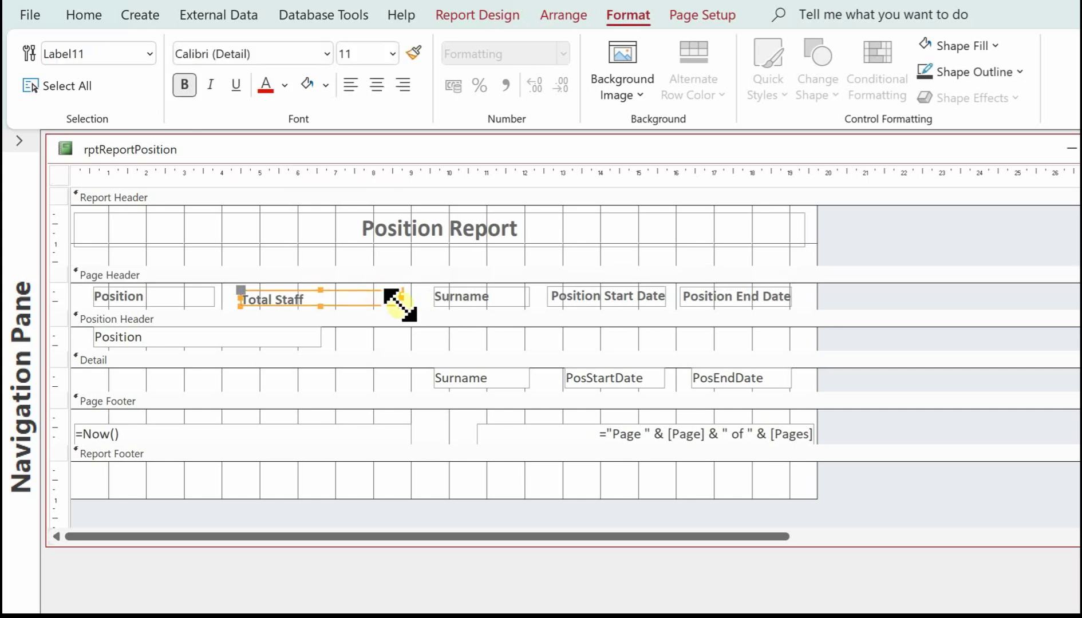
left_click_drag(400, 301, 349, 302)
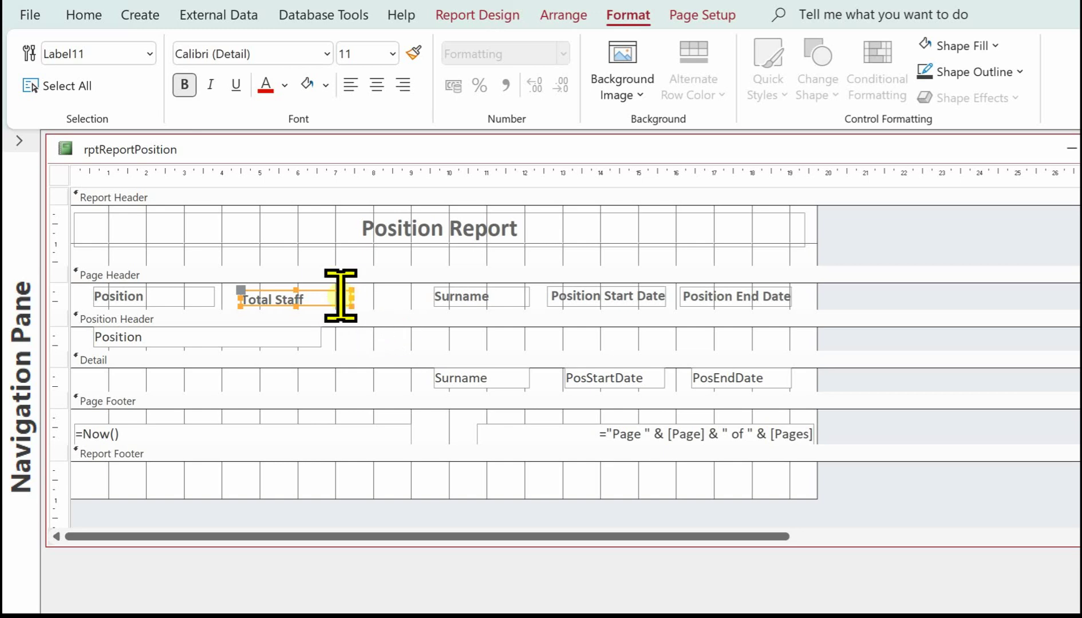
left_click_drag(319, 283, 397, 304)
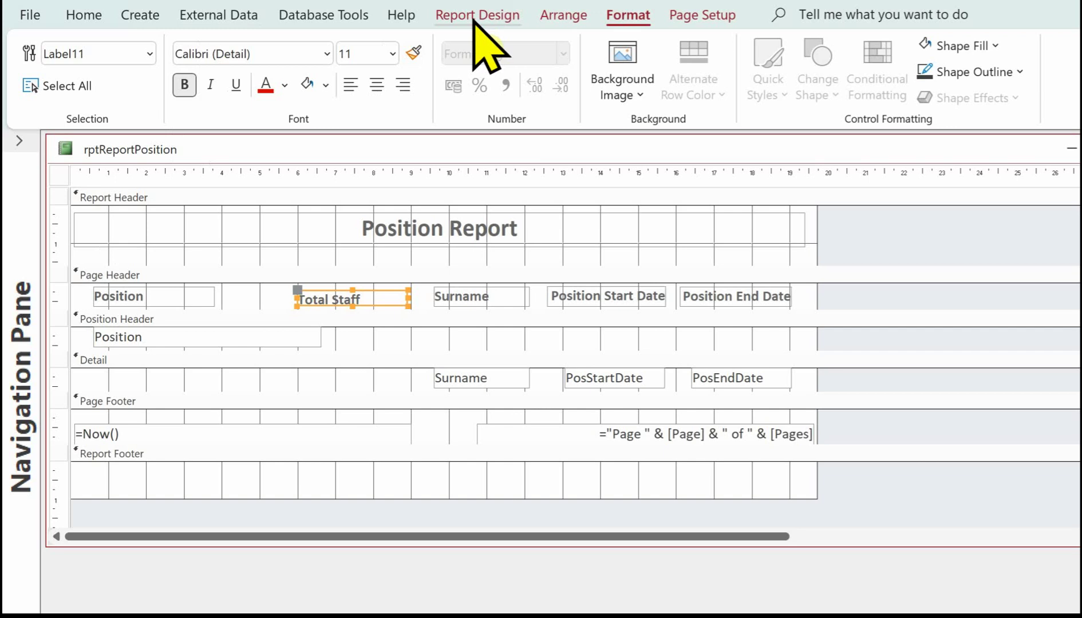
Step: Check the layout and row shading of the whole report in Report View, then return to Design View
left_click(472, 18)
left_click(36, 58)
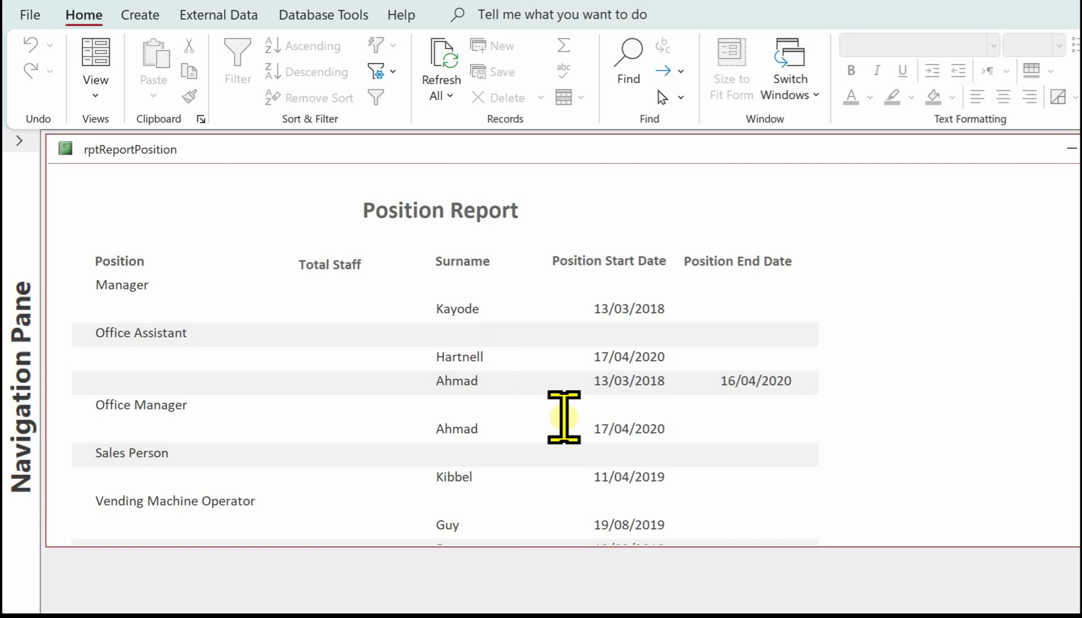
scroll(511, 468, "down", 1)
scroll(512, 468, "down", 1)
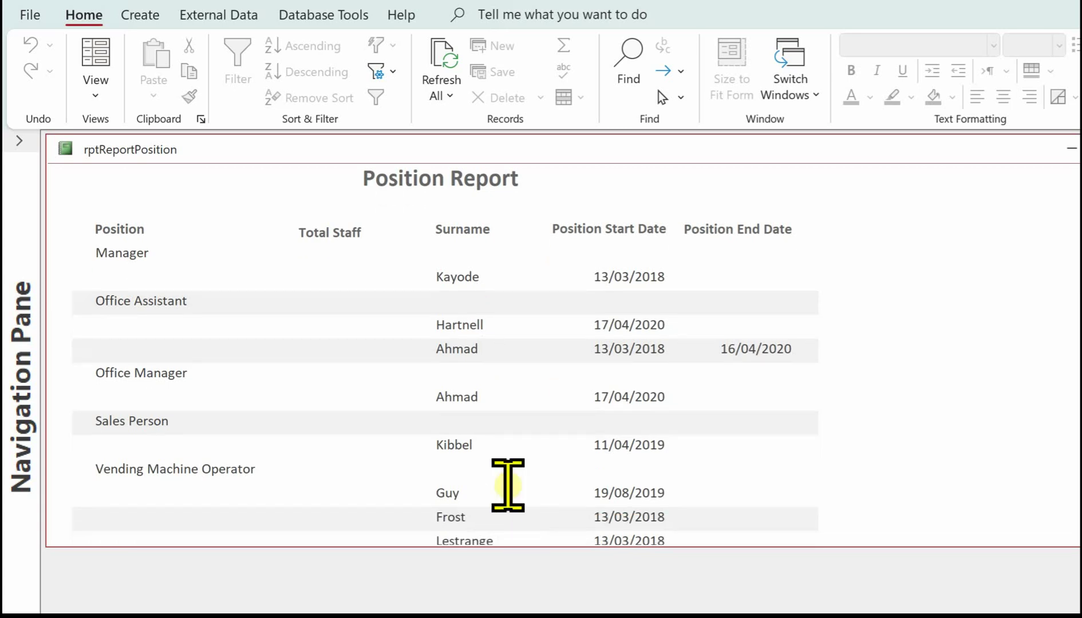
scroll(518, 408, "down", 2)
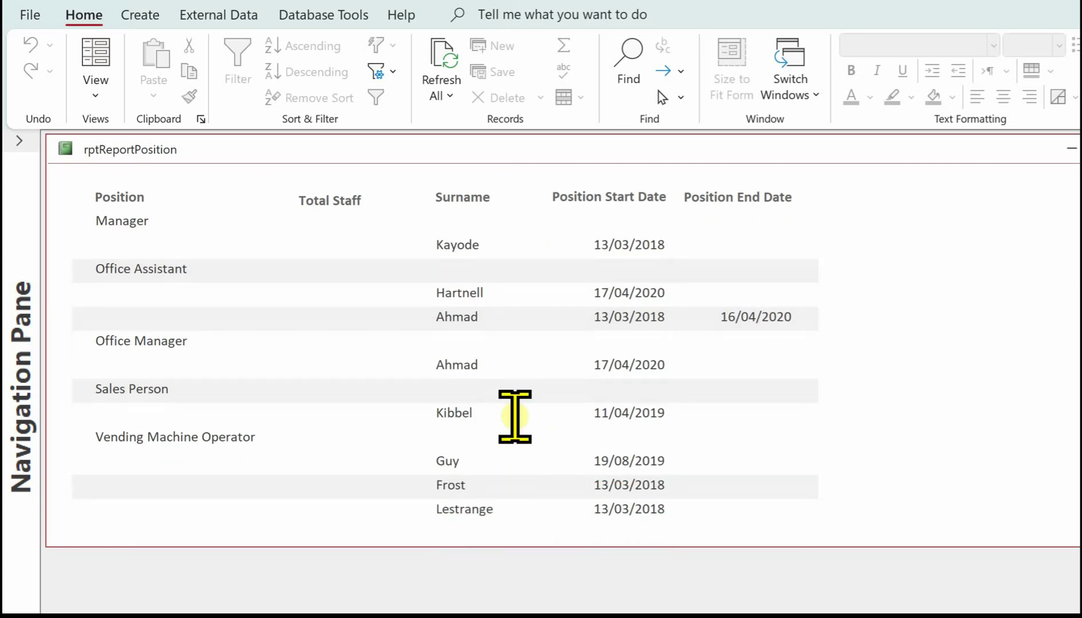
scroll(485, 379, "up", 3)
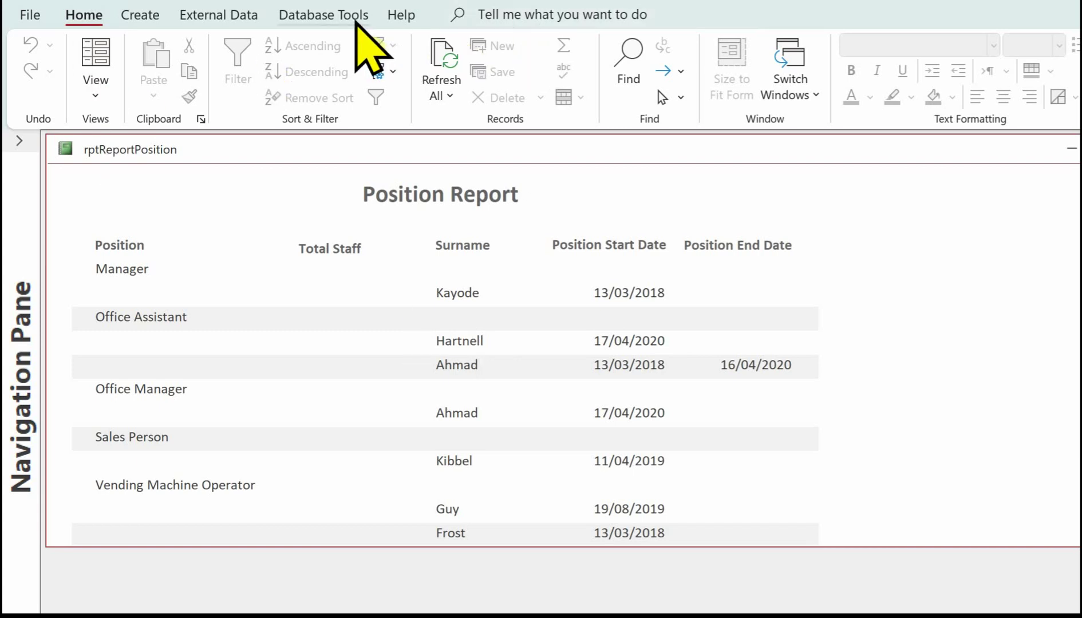
left_click(97, 96)
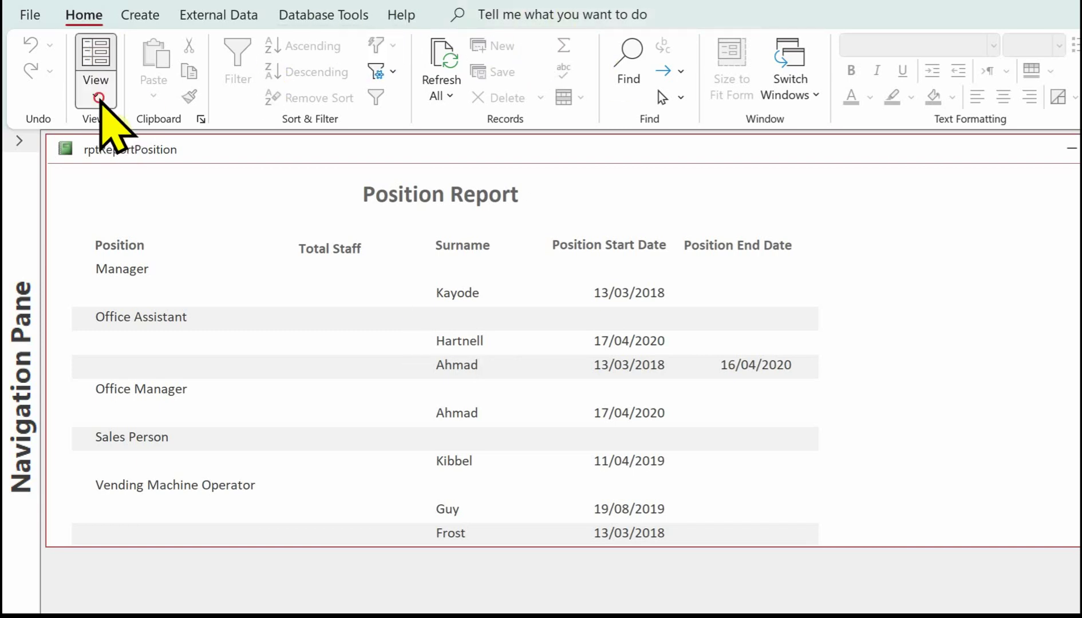
left_click(150, 287)
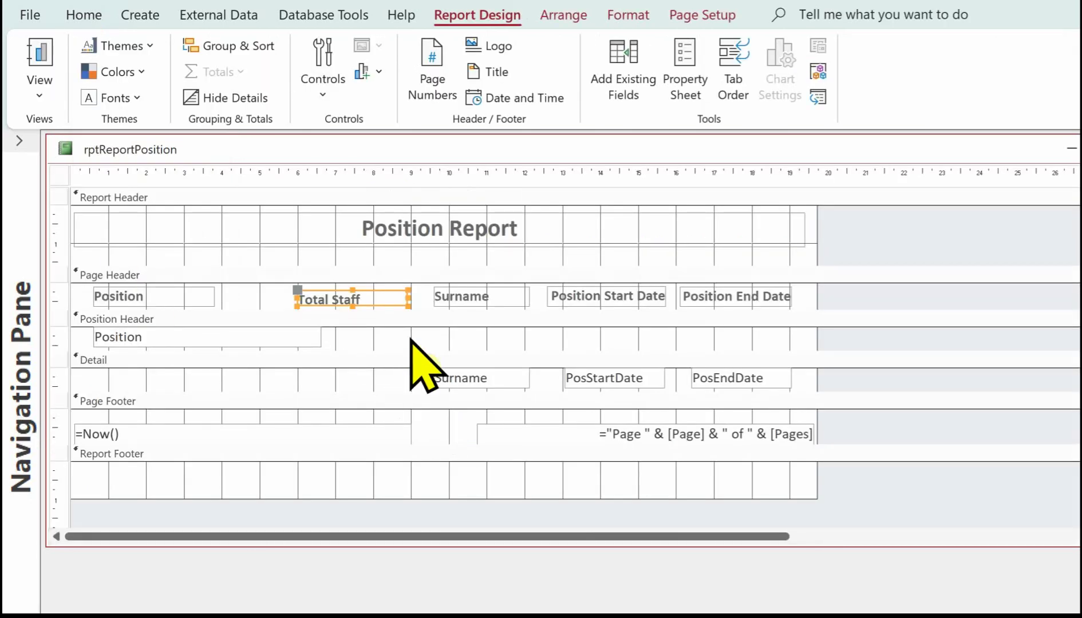
Step: Set the Position Header section's alternate row colour to white
left_click(418, 195)
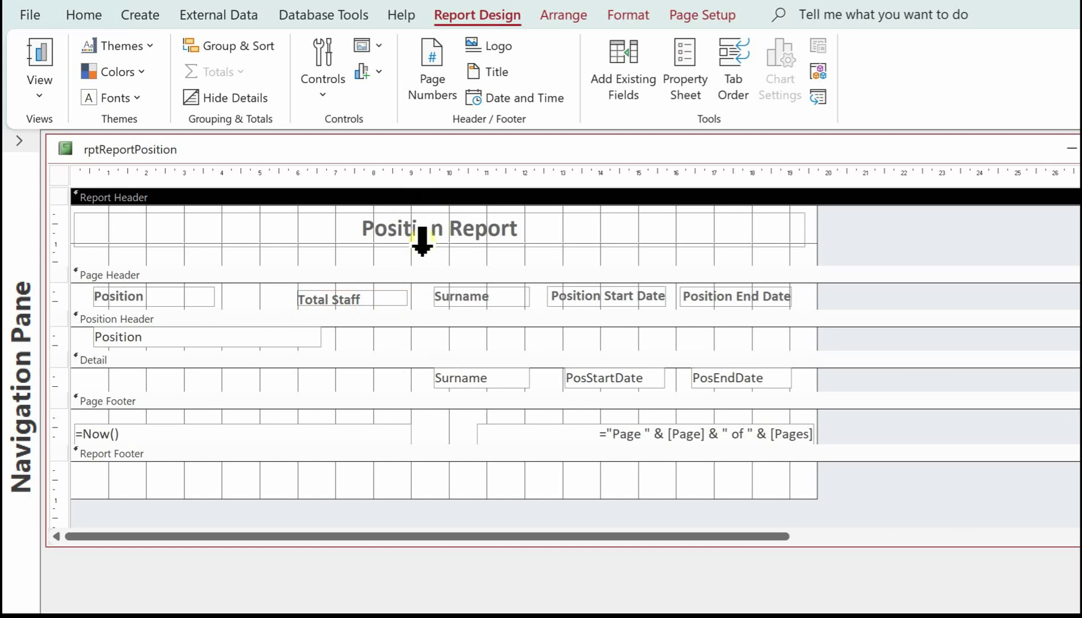
left_click(623, 15)
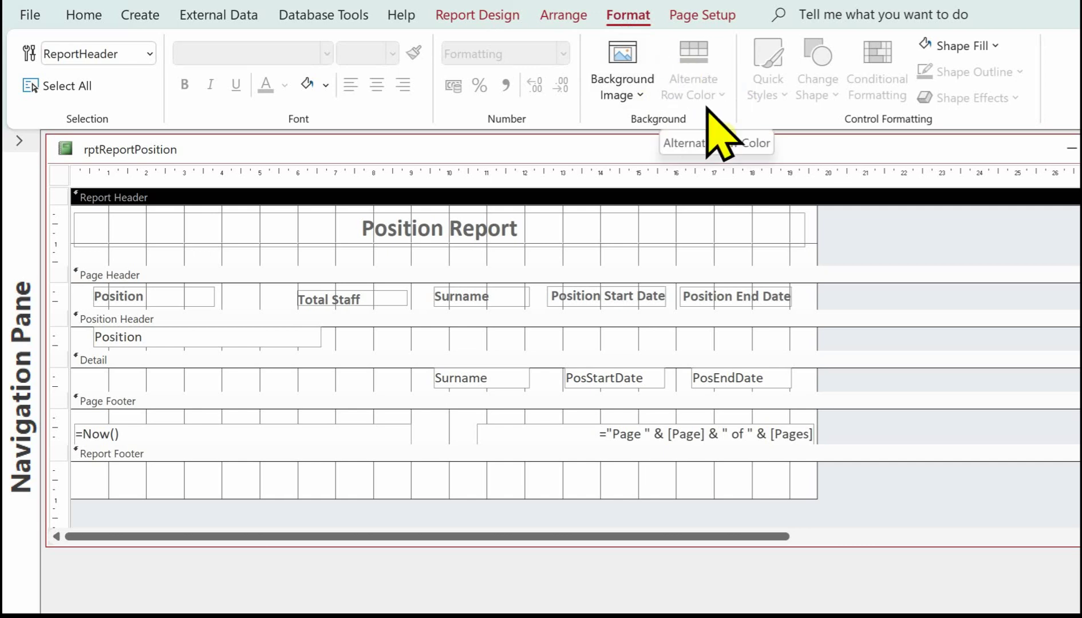
left_click(432, 273)
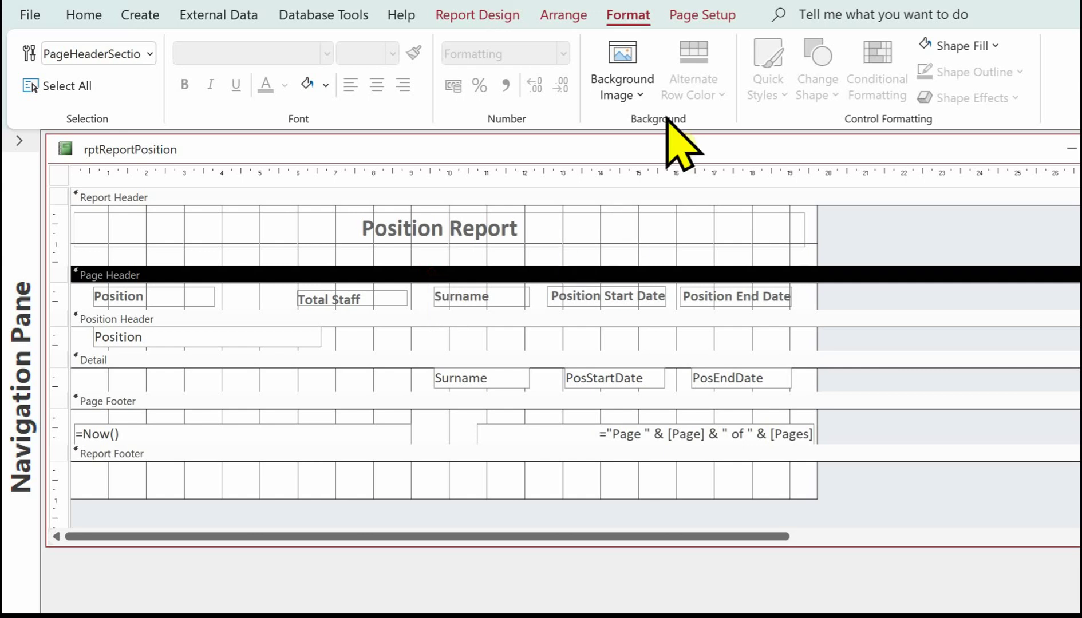
left_click(440, 319)
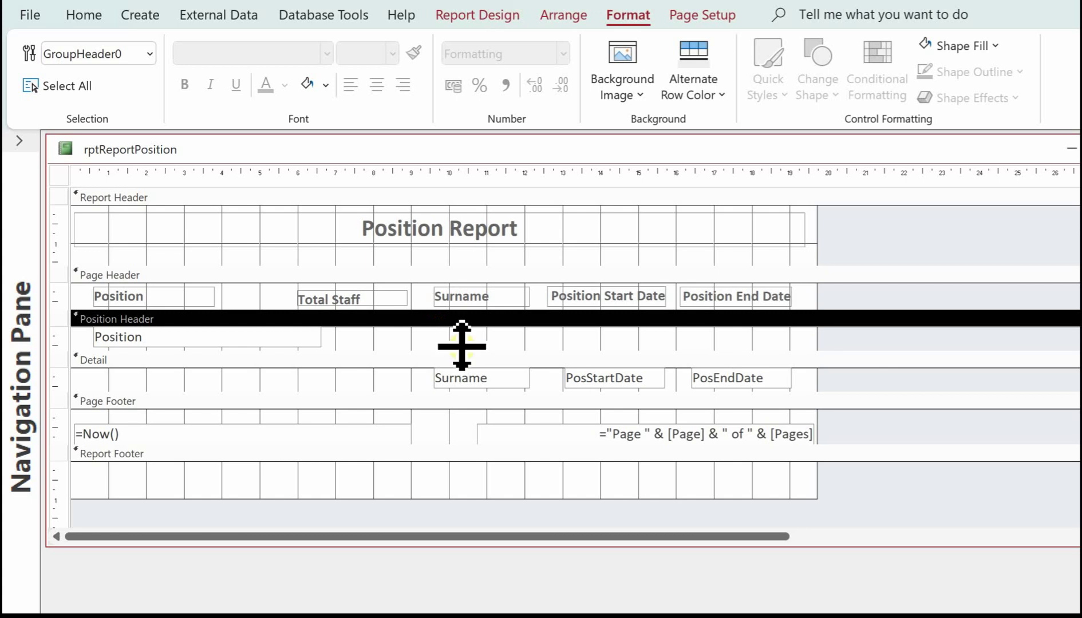
left_click(720, 95)
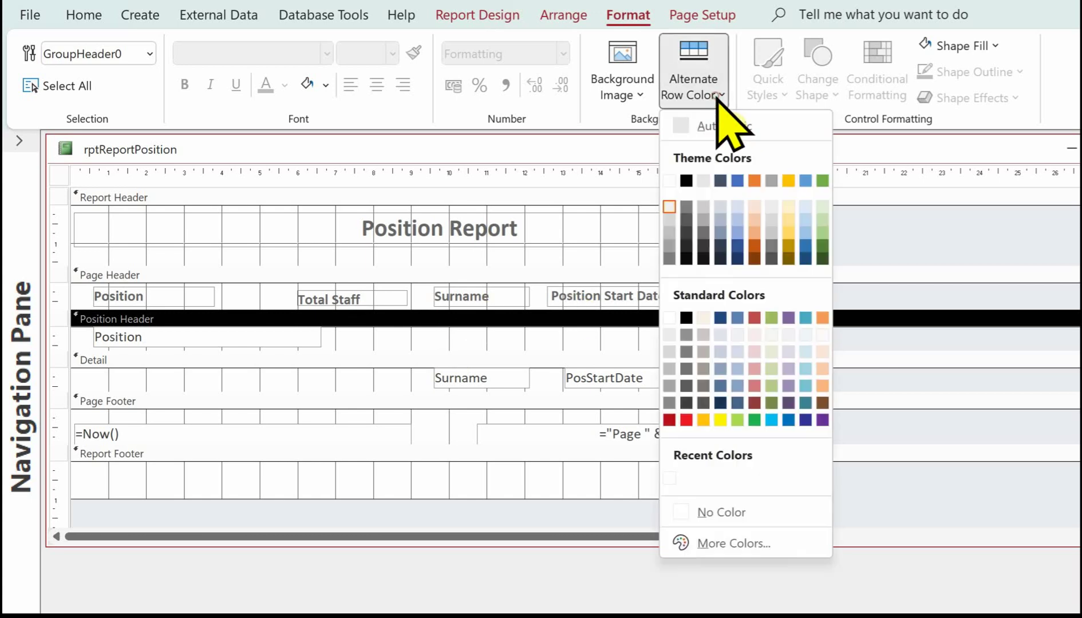
left_click(669, 181)
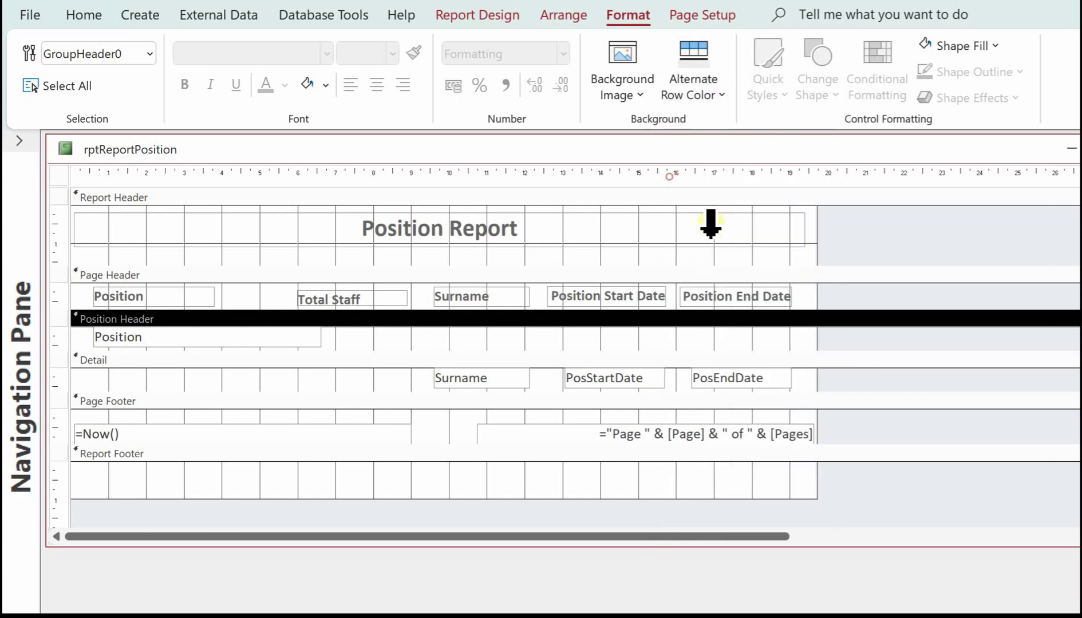
Step: Apply the light grey alternate row colour to the Detail section and check whether the footer sections offer the same setting
left_click(436, 361)
left_click(692, 92)
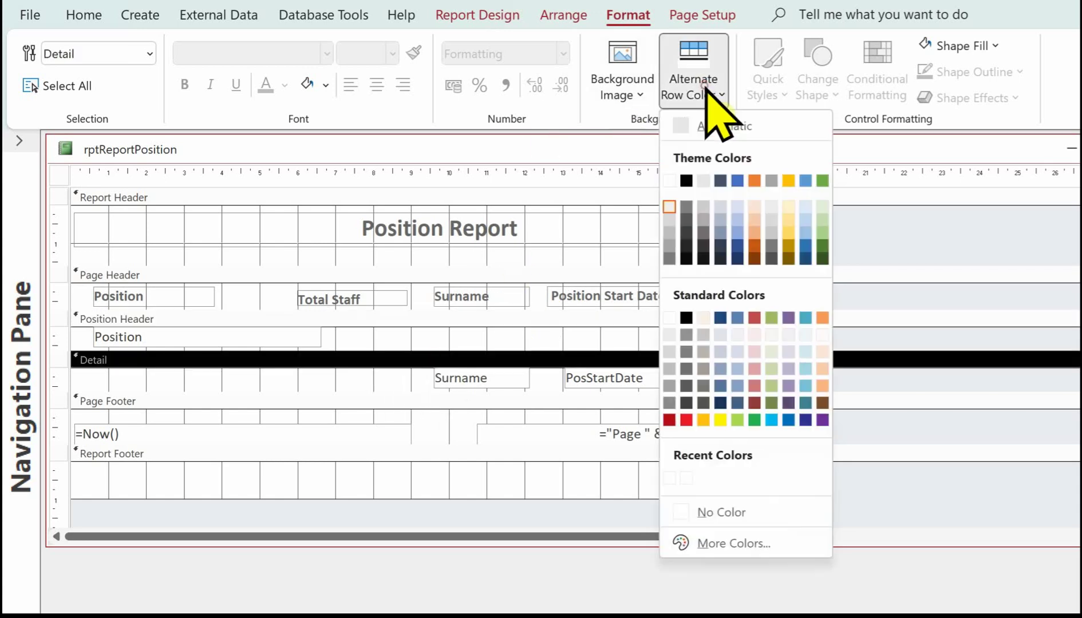
left_click(669, 207)
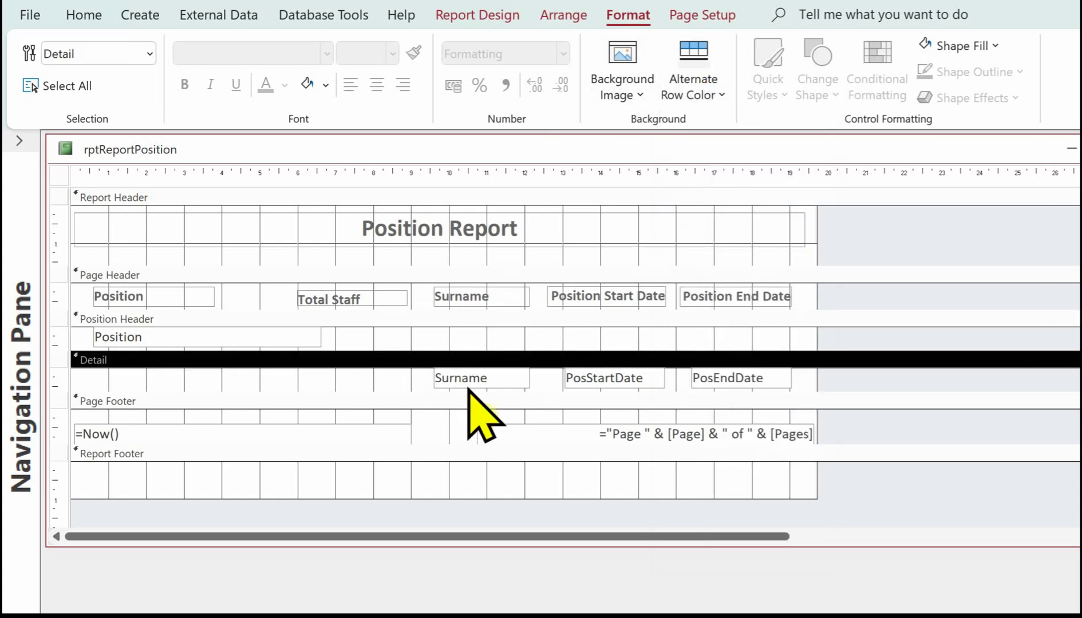
left_click(425, 401)
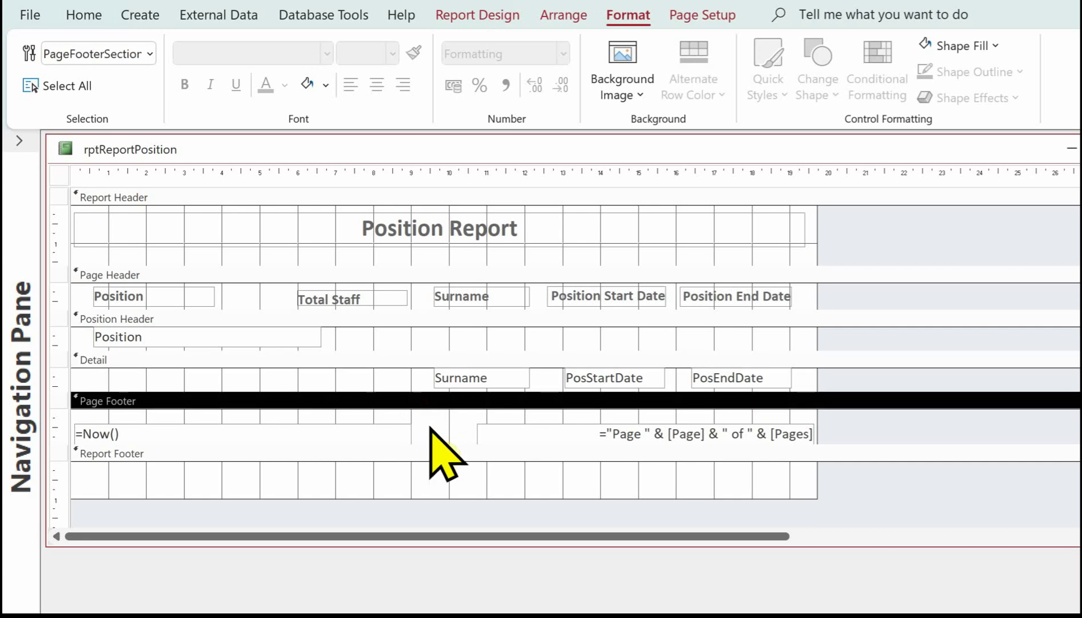
left_click(431, 455)
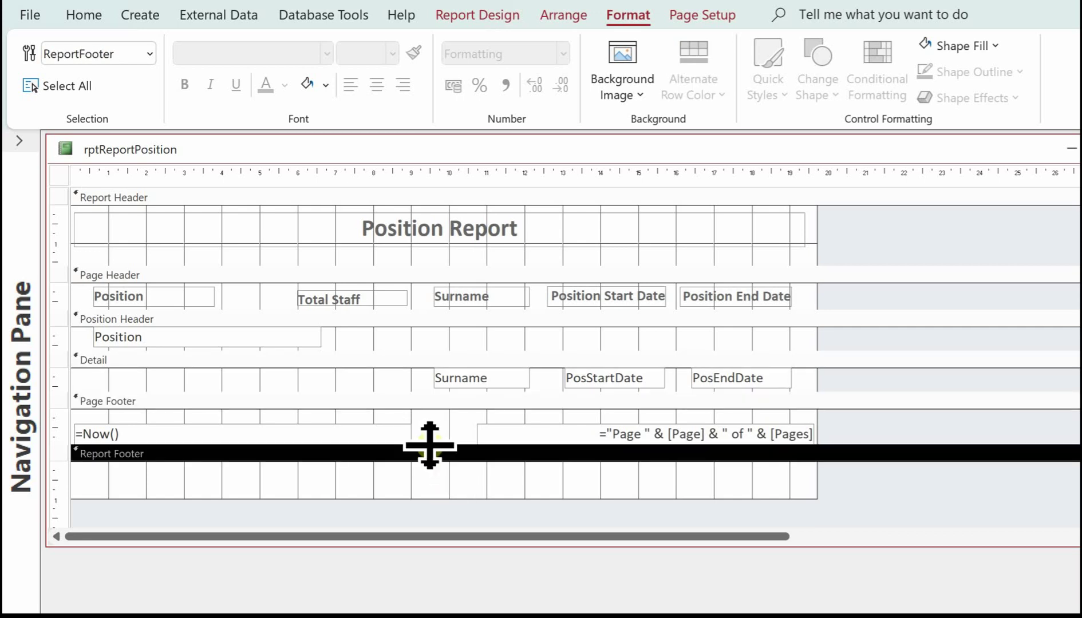
left_click(876, 221)
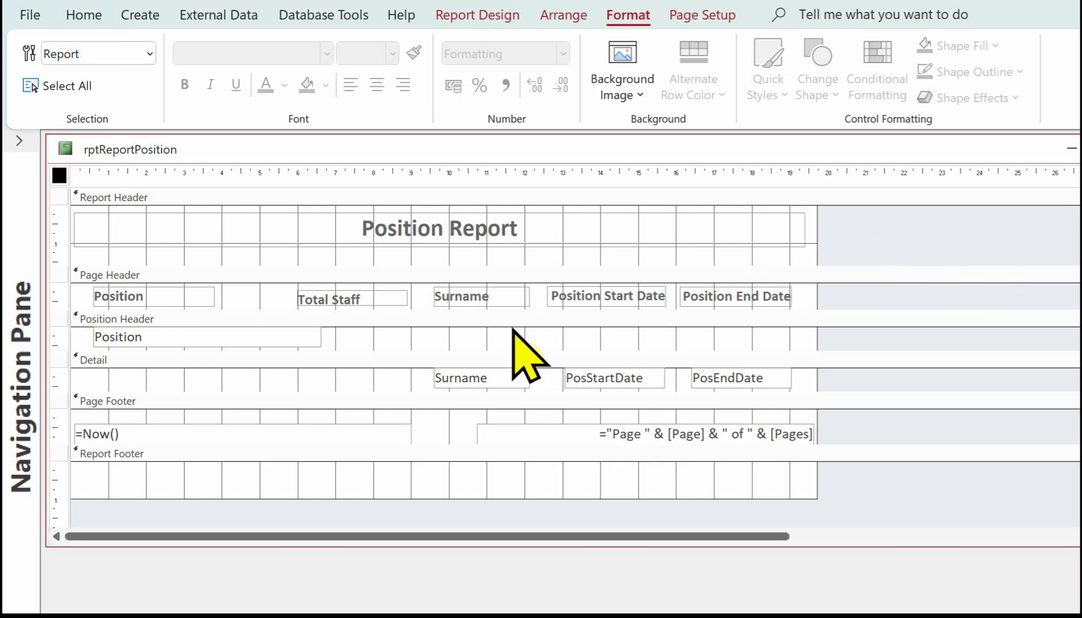
Step: Extend the Position Header section to about 0.9 cm high and shift its Position field slightly down
left_click(429, 353)
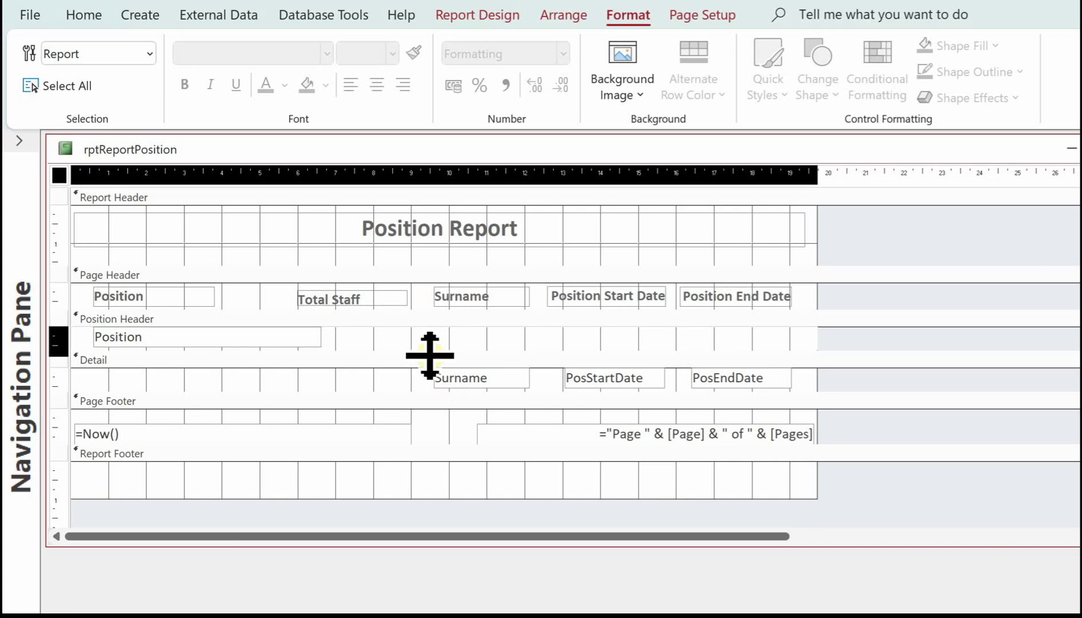
left_click_drag(429, 359, 430, 369)
left_click(315, 341)
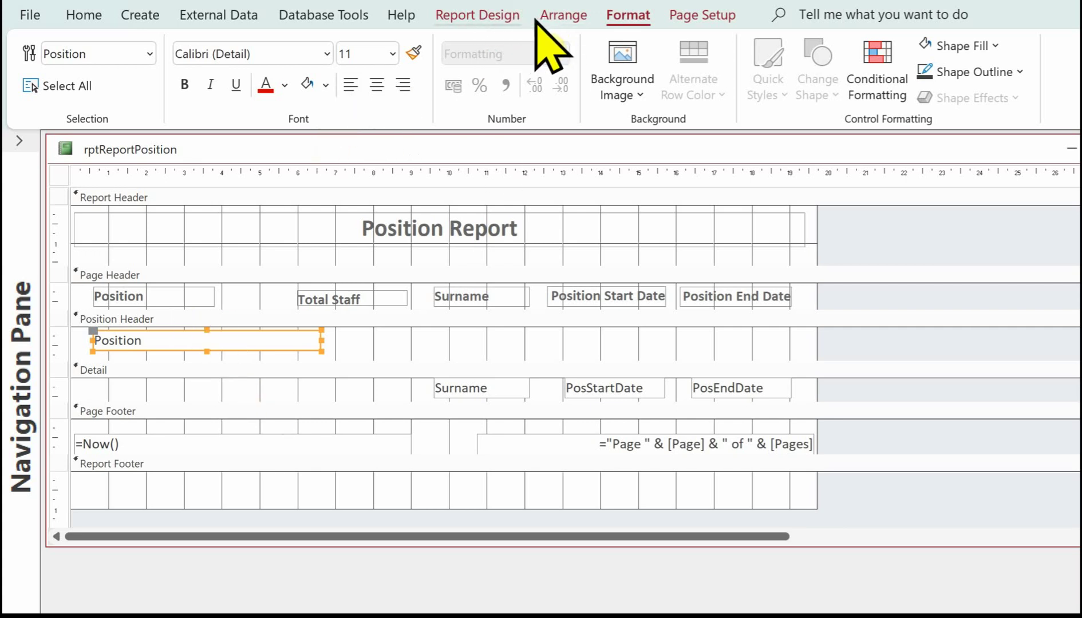
Step: Draw a horizontal line about 19 cm long along the lower edge of the Position field in the Position Header
left_click(492, 16)
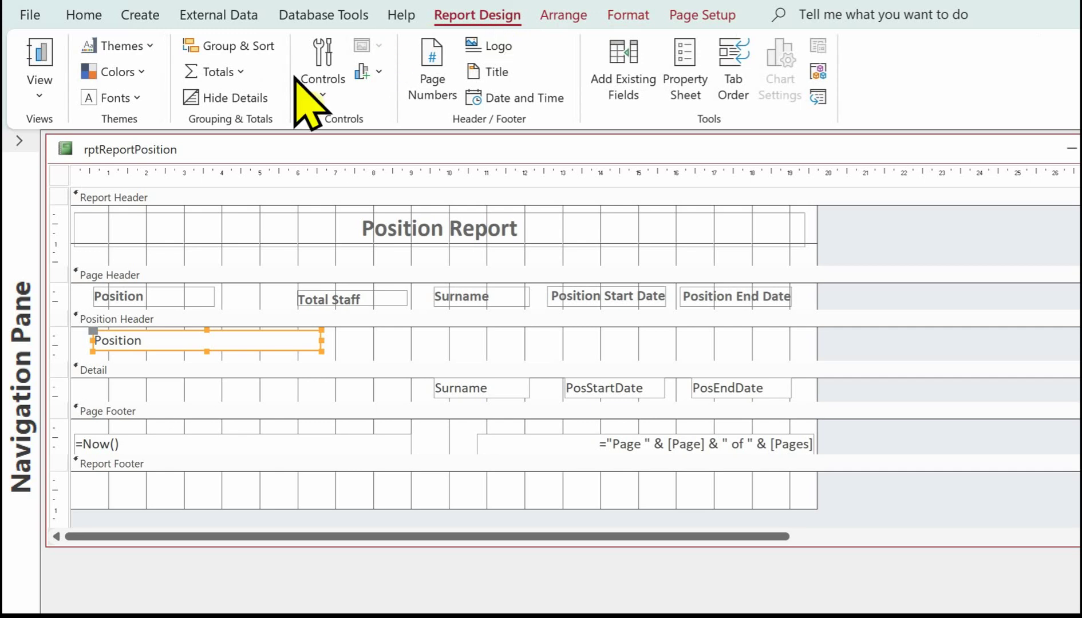
left_click(322, 87)
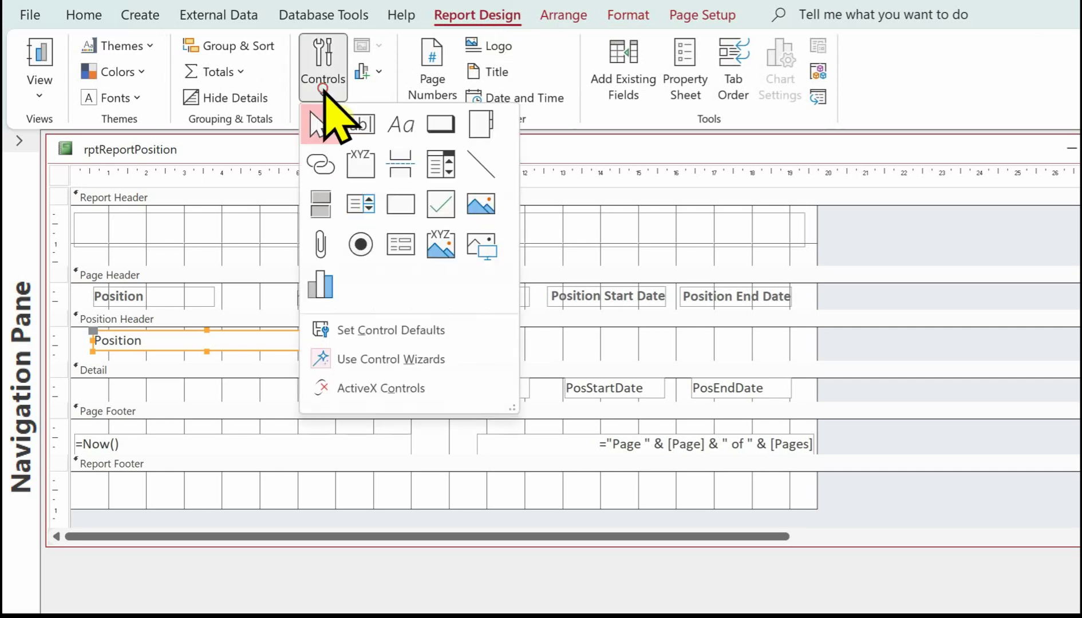
left_click(479, 166)
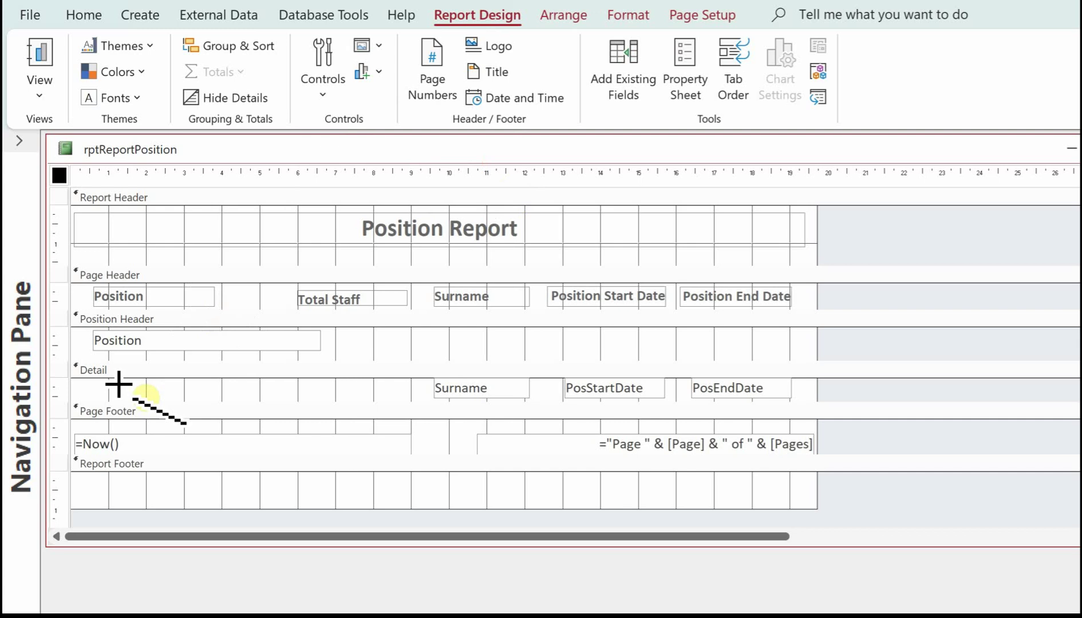
left_click_drag(83, 349, 830, 381)
right_click(659, 351)
key("Escape")
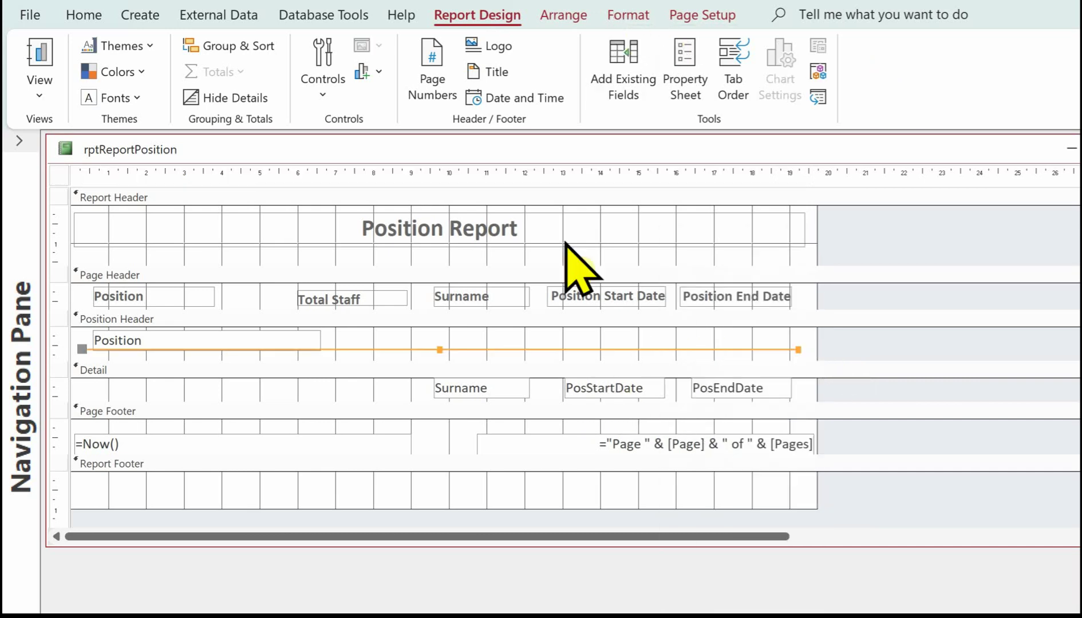
Step: Give the new Position Header line a light blue theme outline colour and a heavier line thickness
left_click(628, 16)
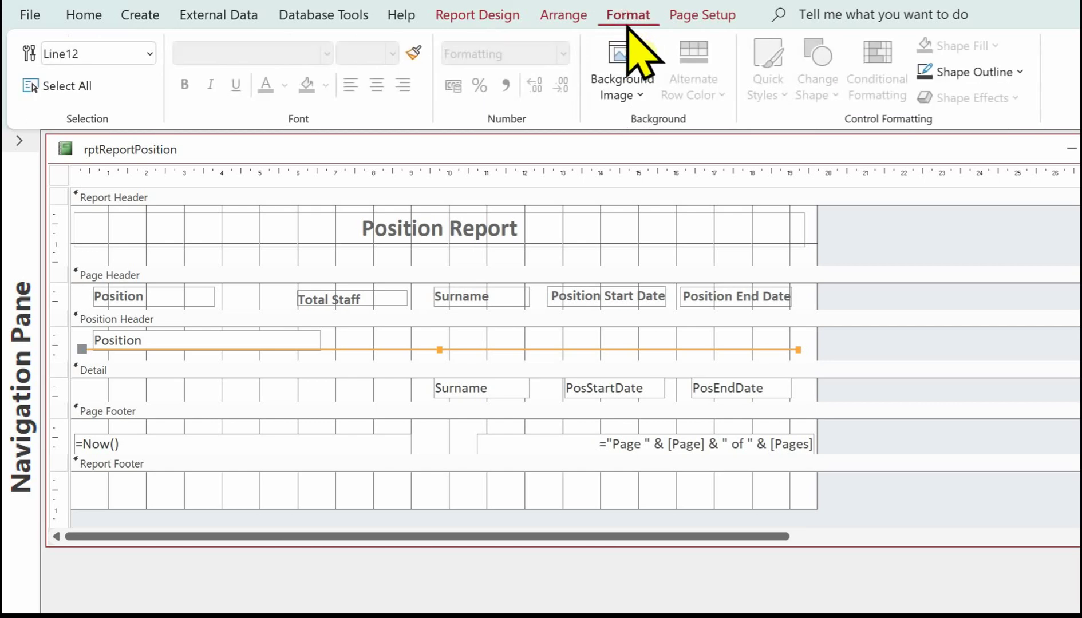
left_click(969, 72)
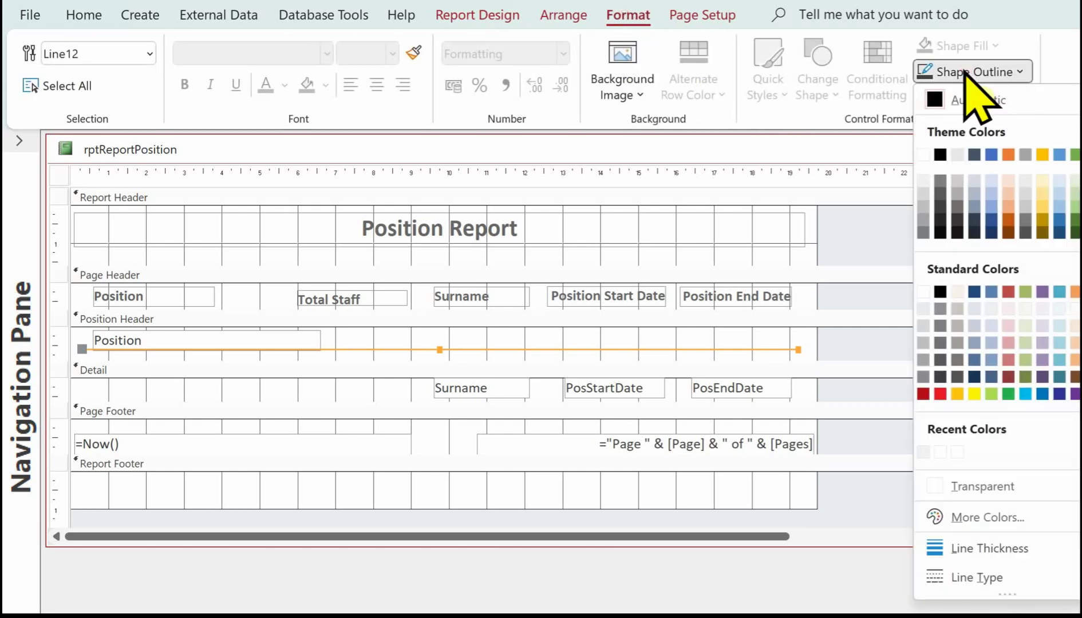
left_click(991, 206)
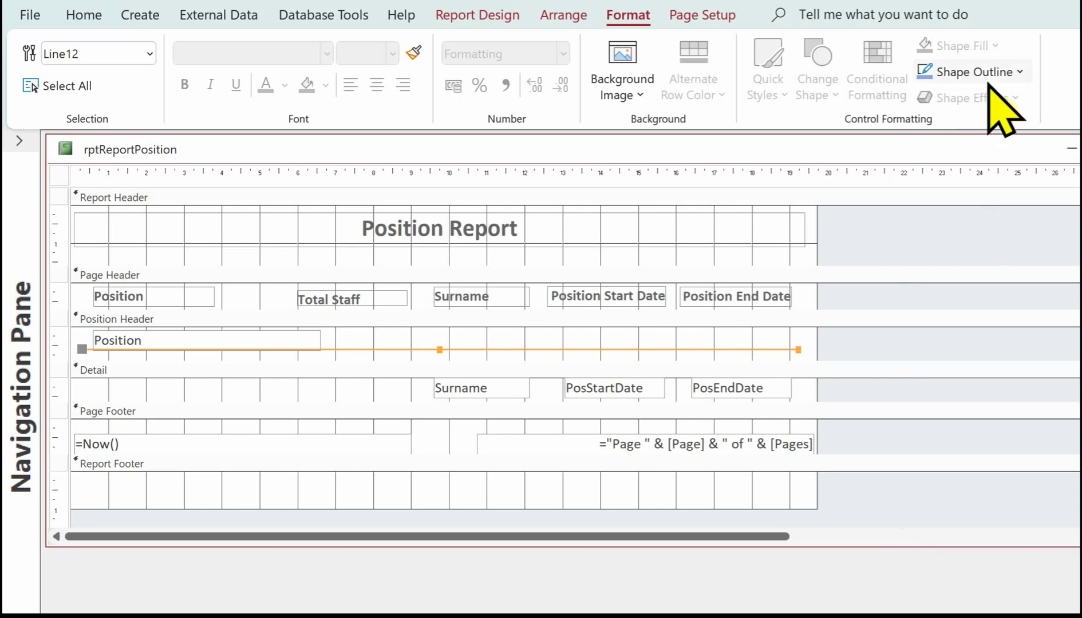
left_click(977, 73)
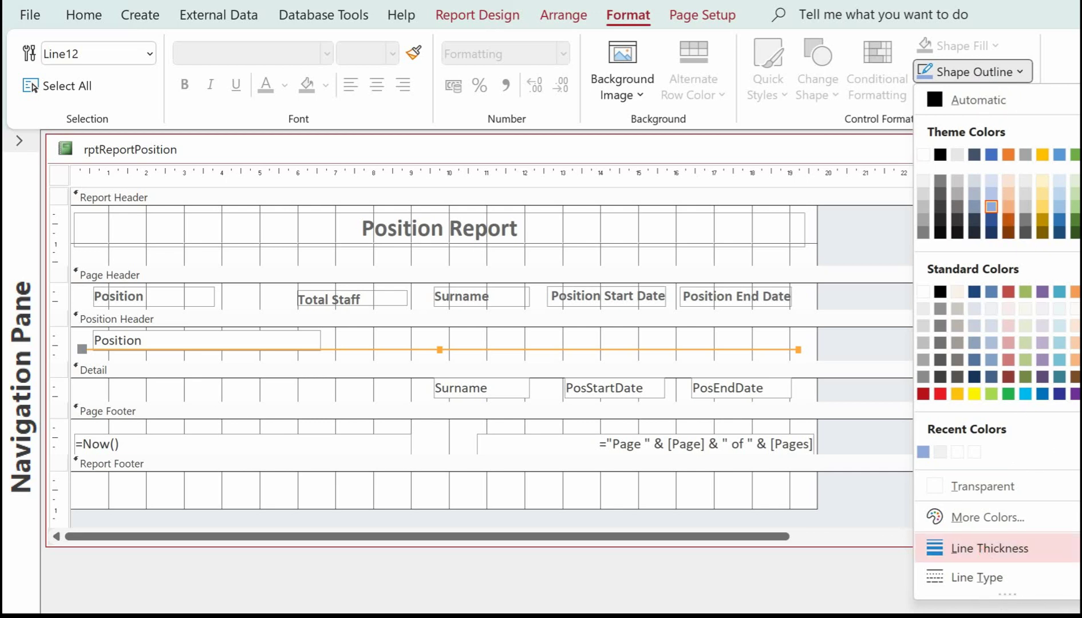
left_click(882, 544)
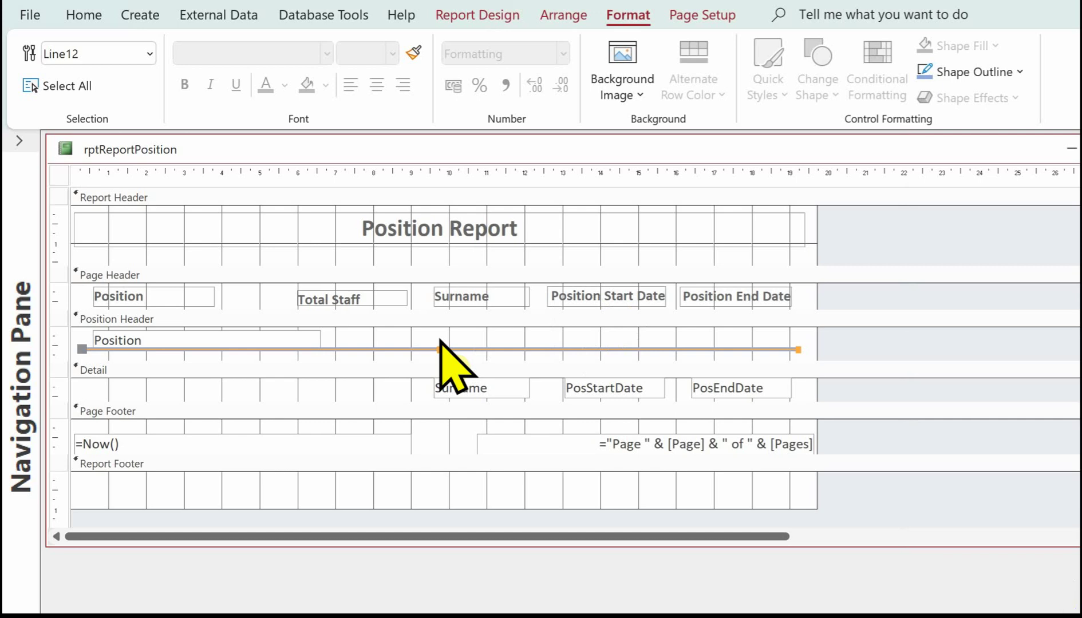
Step: Check the blue lines and remaining row shading throughout the report in Report View, then return to Design View
left_click(497, 14)
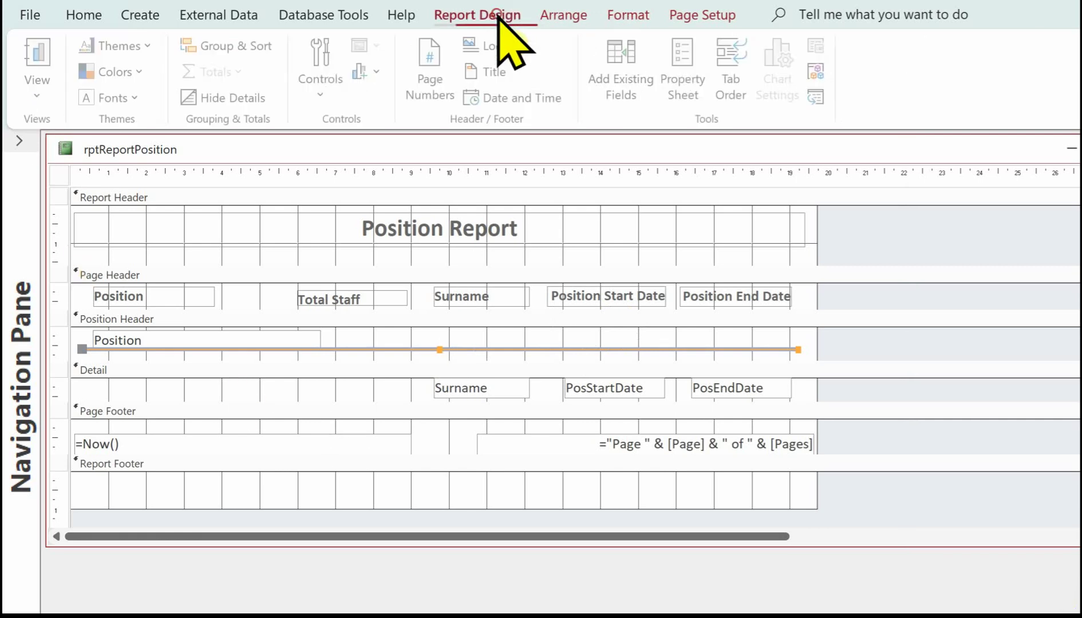
left_click(38, 54)
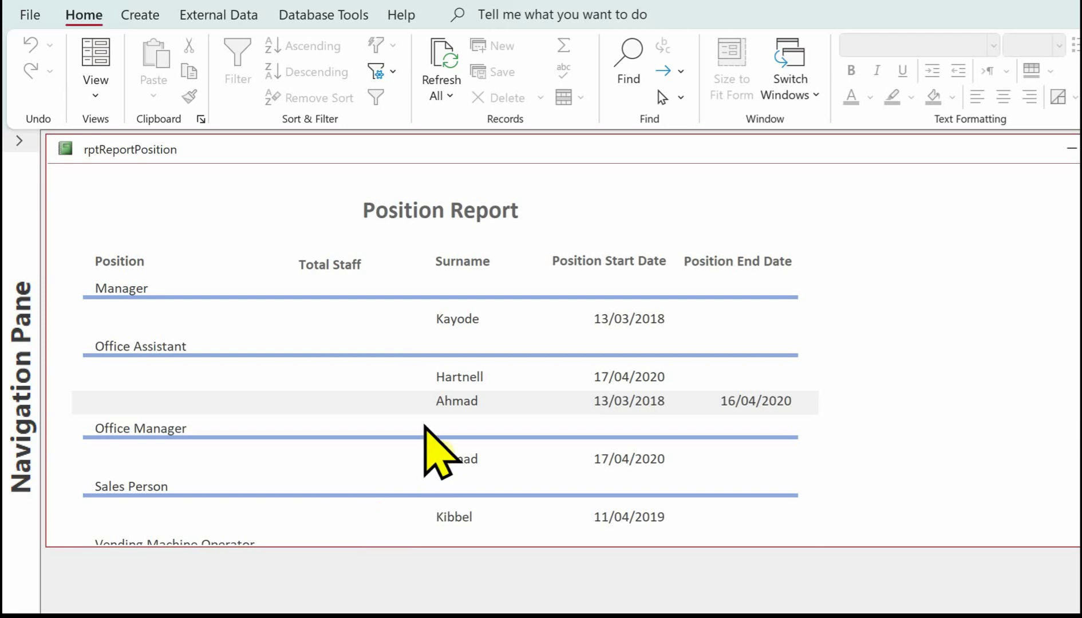
scroll(403, 395, "down", 1)
scroll(403, 387, "down", 4)
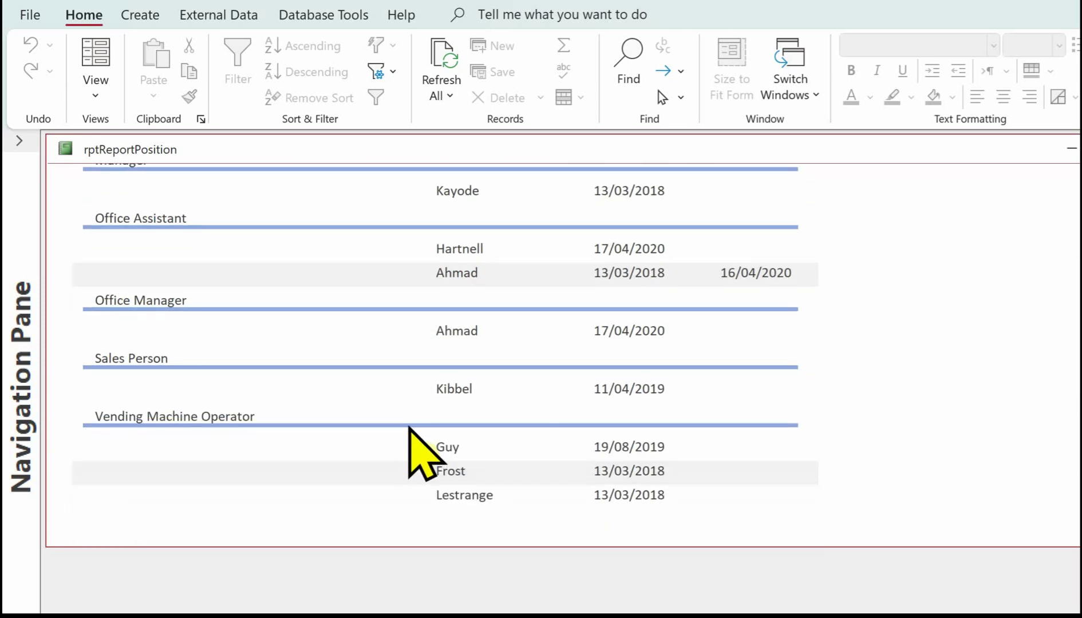
scroll(410, 453, "up", 2)
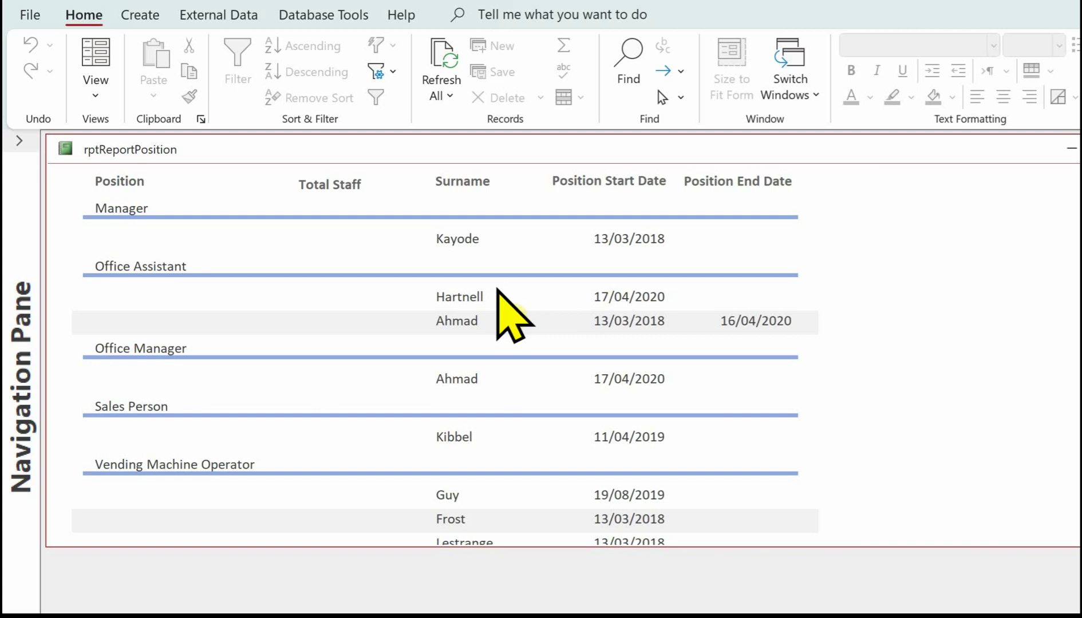
left_click(96, 95)
left_click(160, 279)
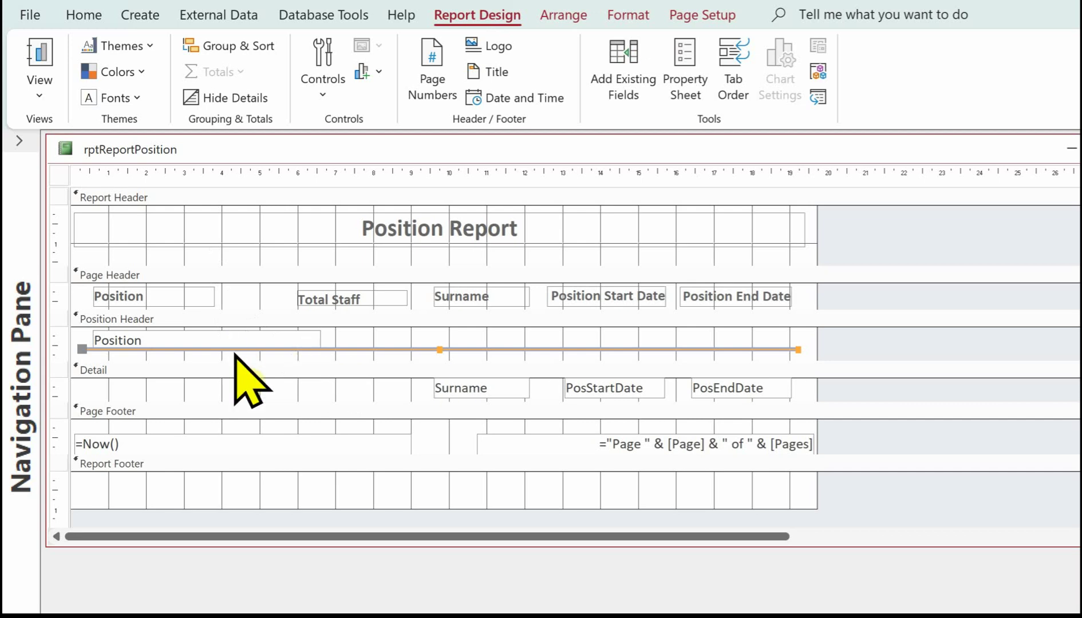
Step: Set the Detail section's alternate row colour to white
left_click(286, 369)
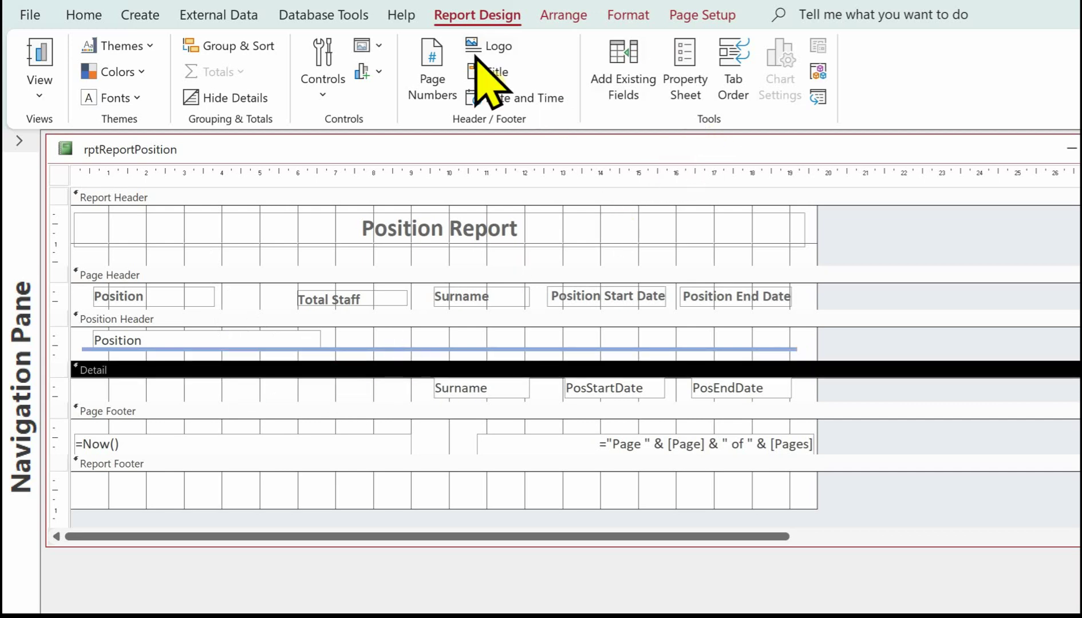
left_click(630, 15)
left_click(675, 54)
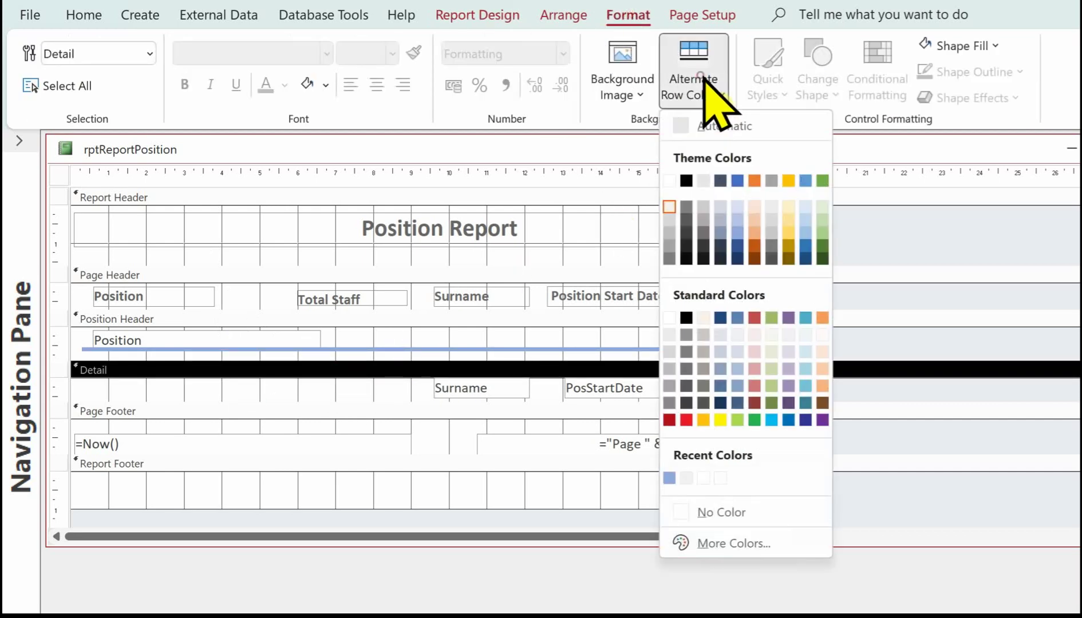
left_click(669, 179)
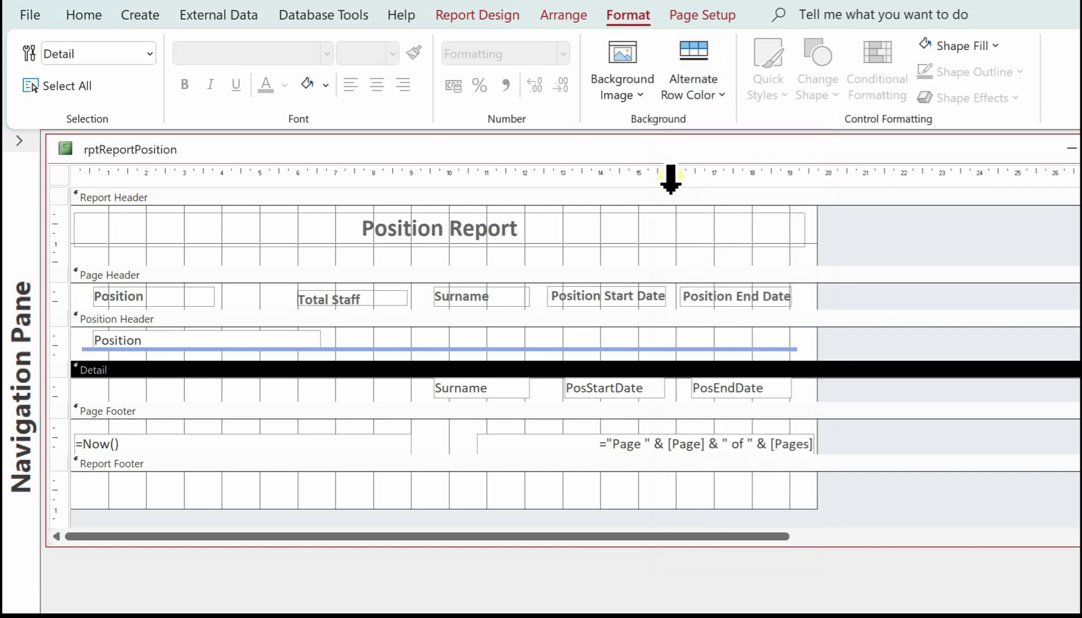
Step: Set the Position Header's alternate row colour to No Color, then select the Detail section
left_click(343, 319)
left_click(705, 97)
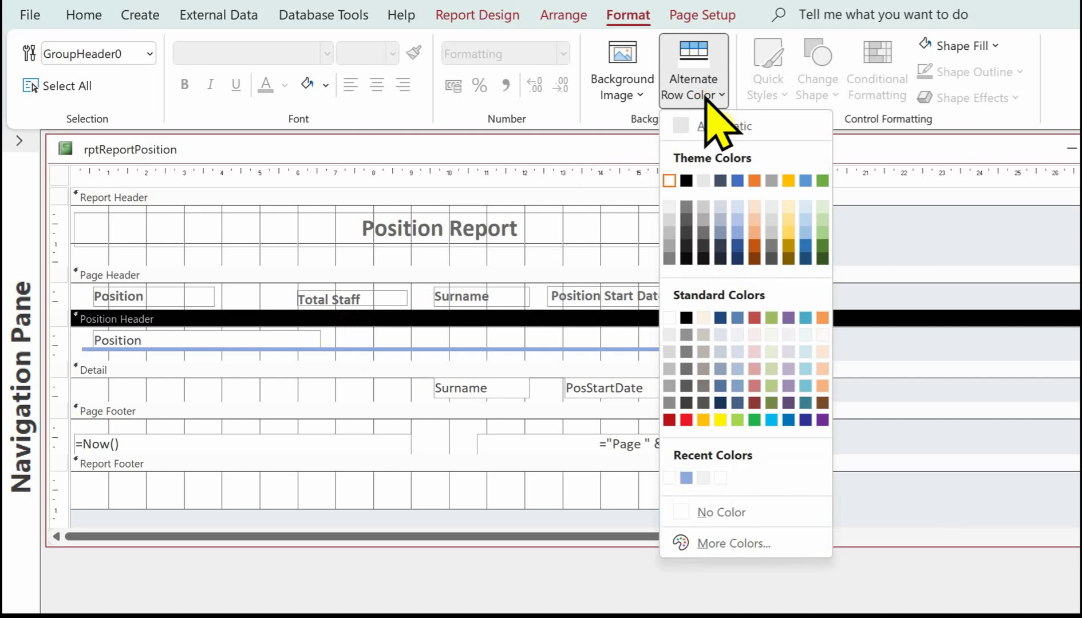
left_click(669, 479)
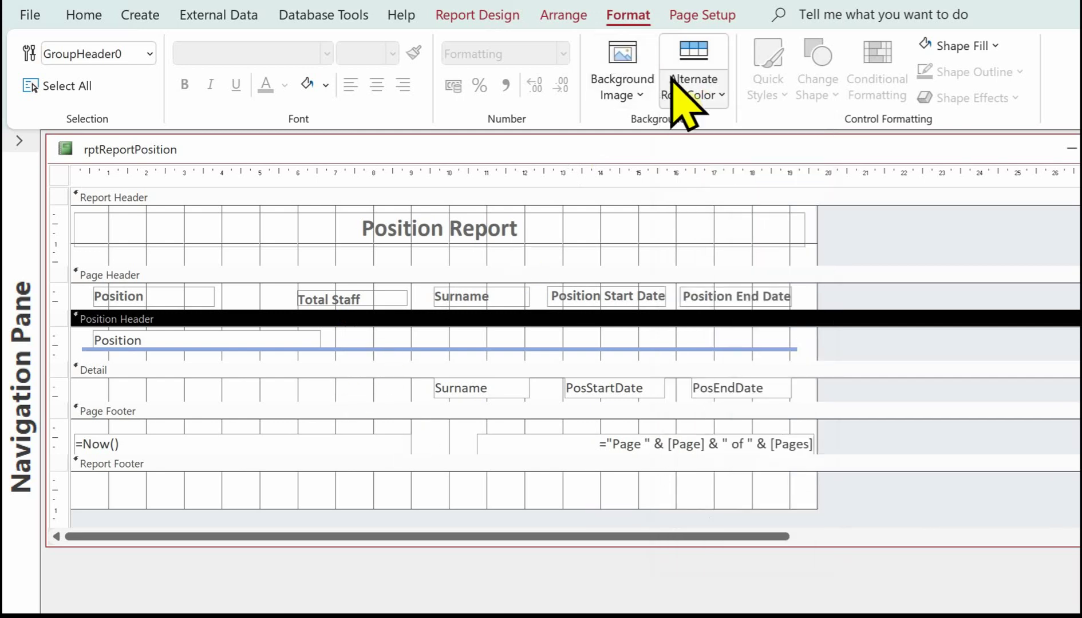
left_click(705, 97)
left_click(696, 509)
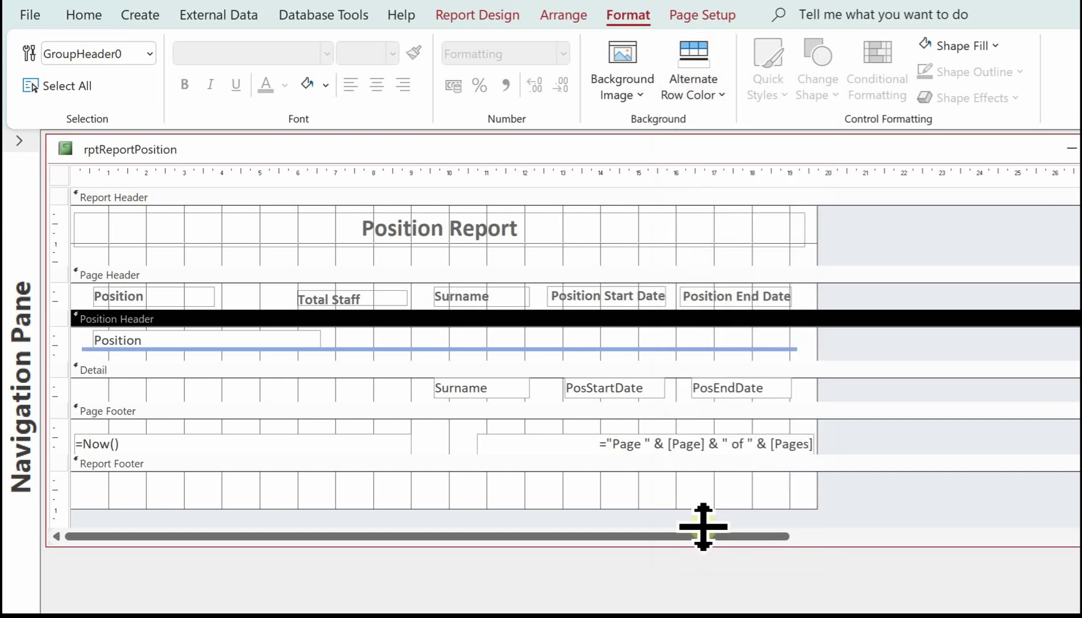
left_click(430, 276)
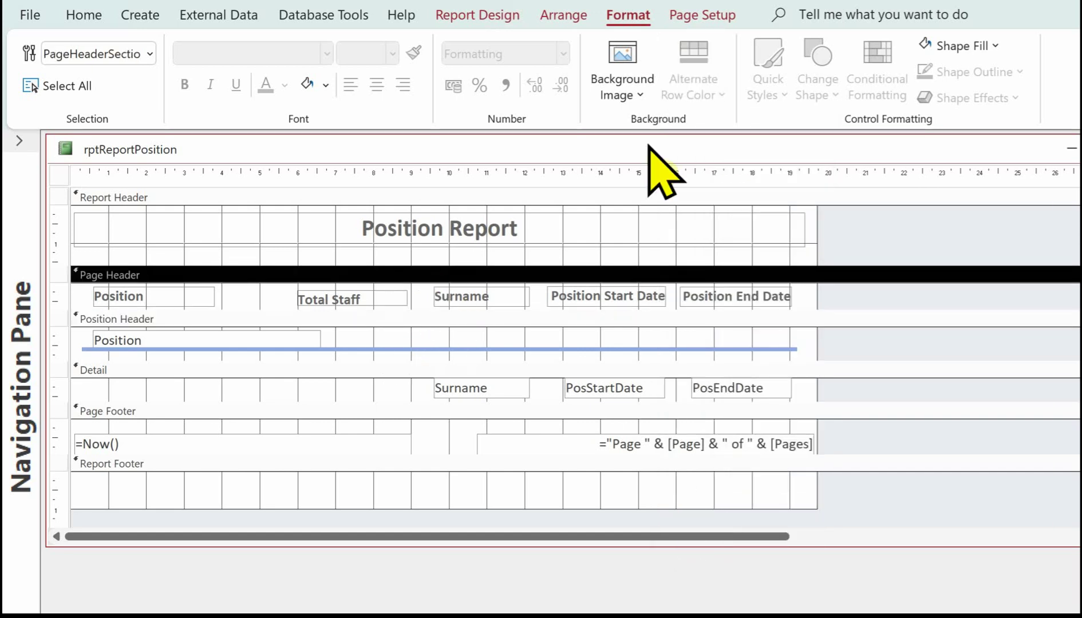
left_click(412, 370)
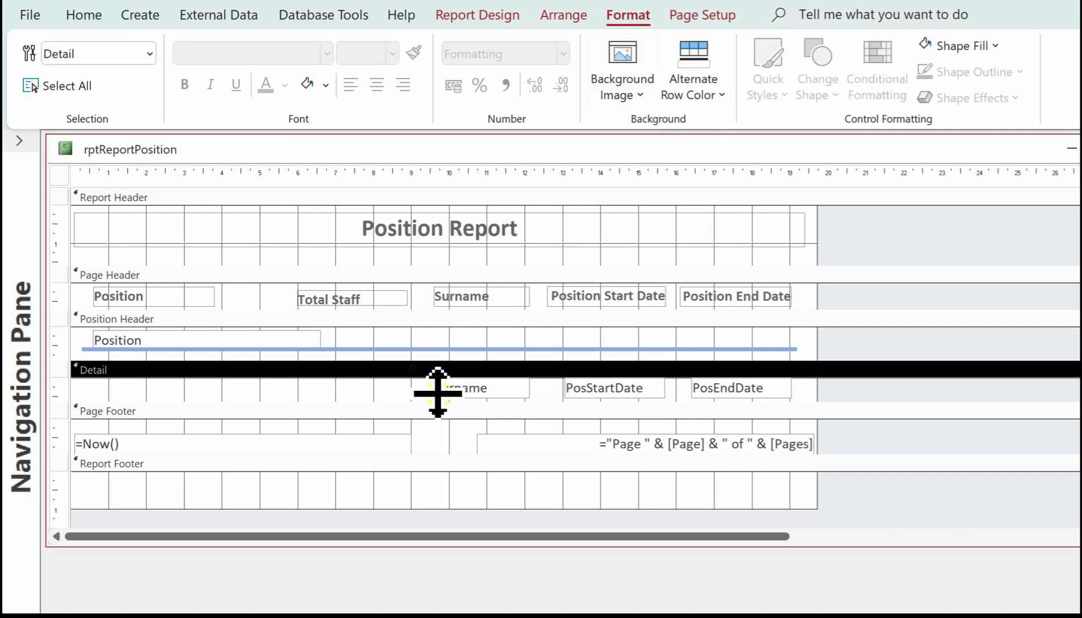
Step: Set the Detail section's alternate row colour to No Color and switch the report to Report View
left_click(704, 91)
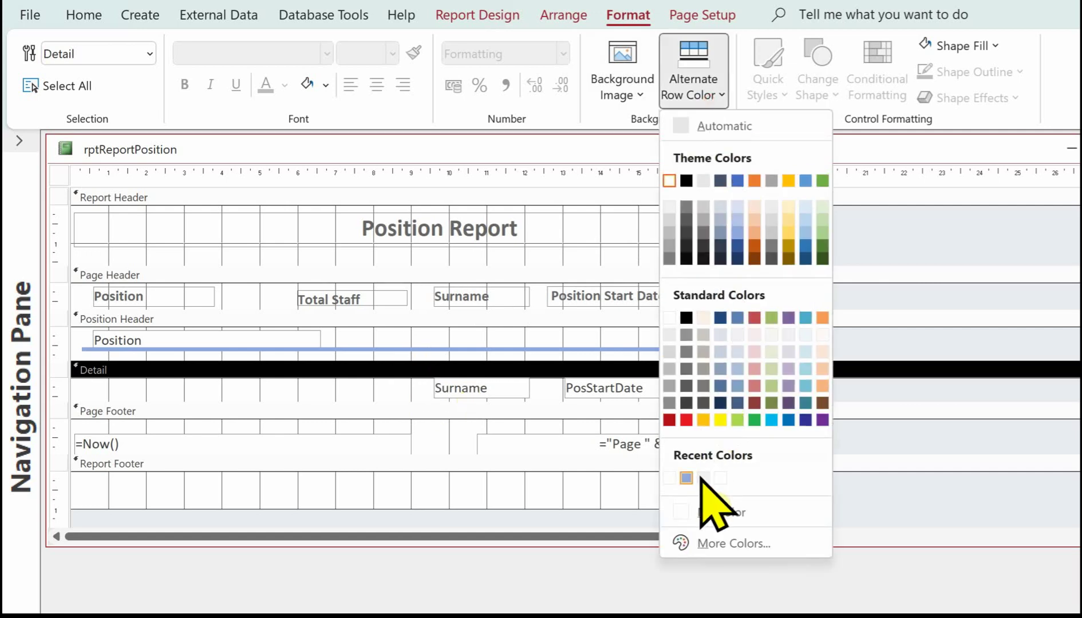
left_click(682, 512)
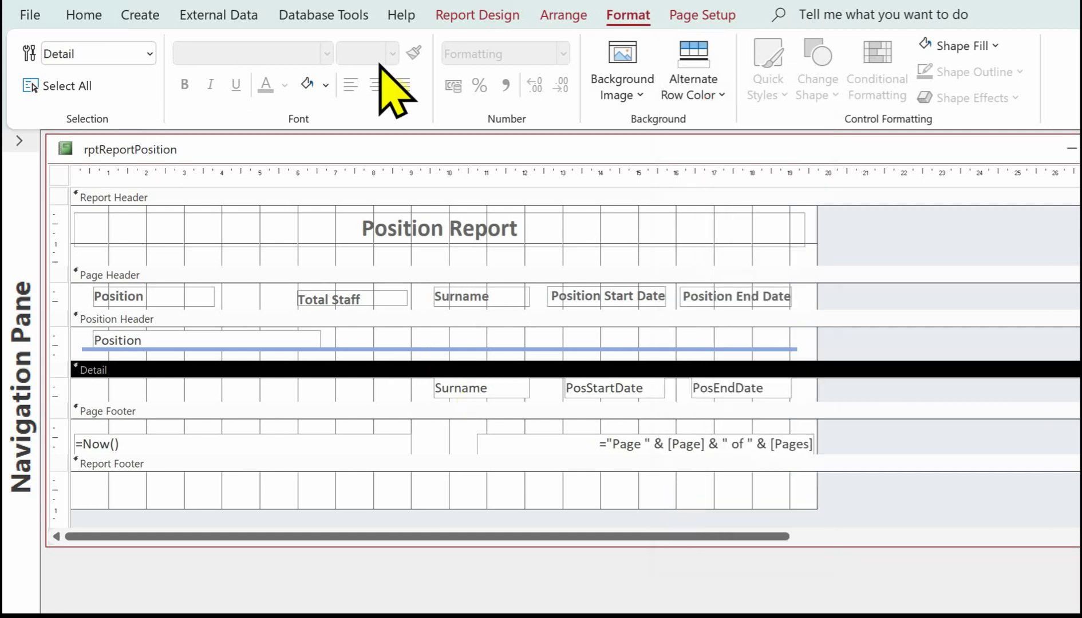
left_click(477, 14)
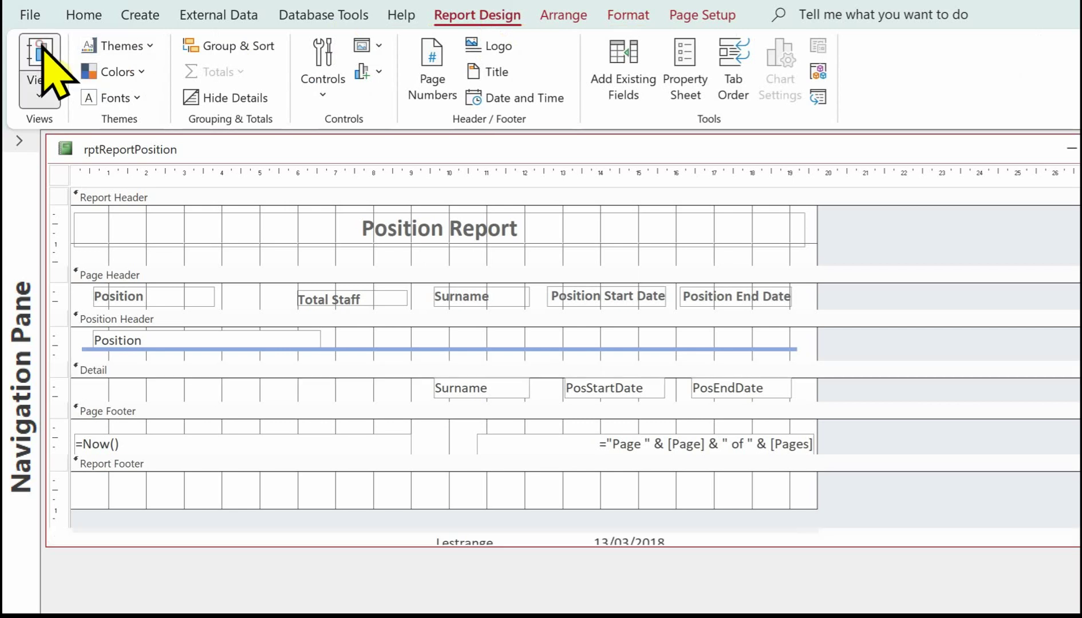
left_click(38, 53)
Step: Check the row shading, blue lines and Total Staff column throughout the report, and return to Design View
scroll(466, 321, "down", 3)
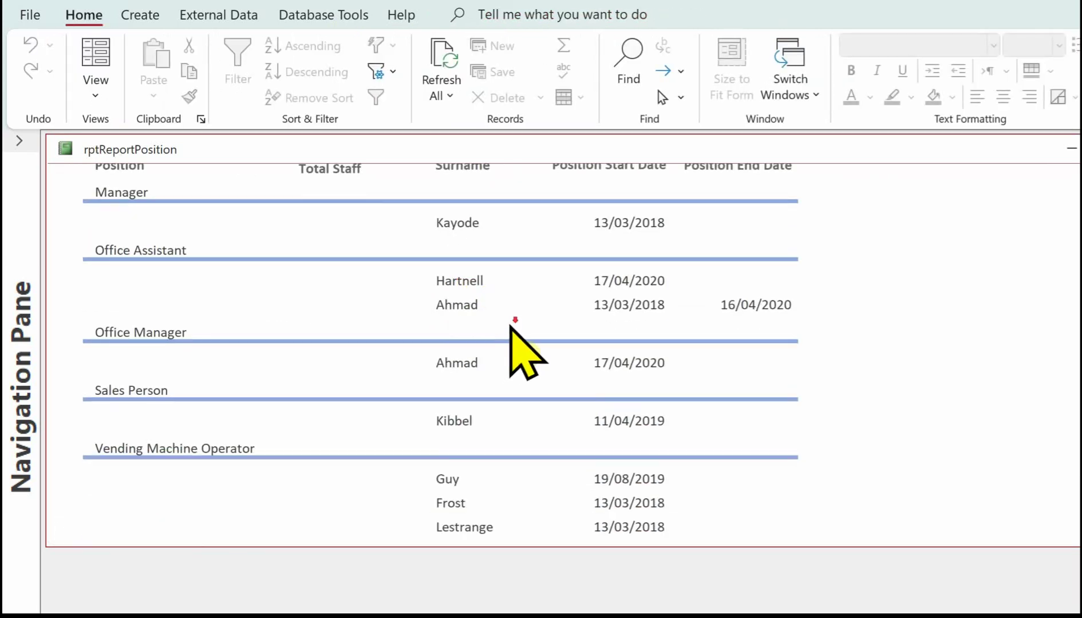
scroll(509, 324, "down", 1)
scroll(503, 324, "up", 2)
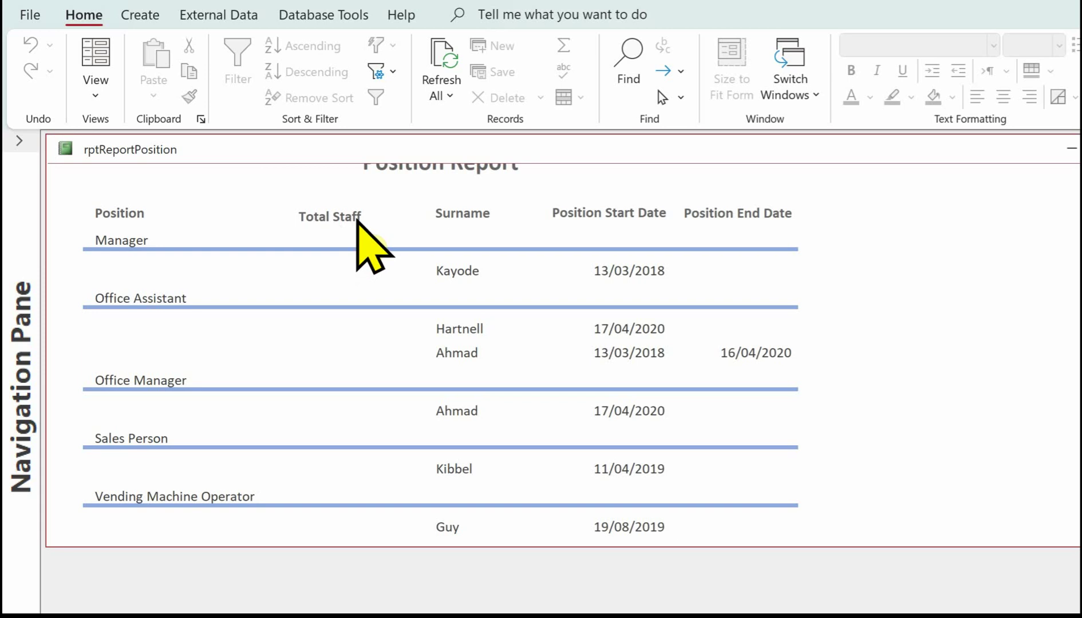
scroll(372, 241, "down", 3)
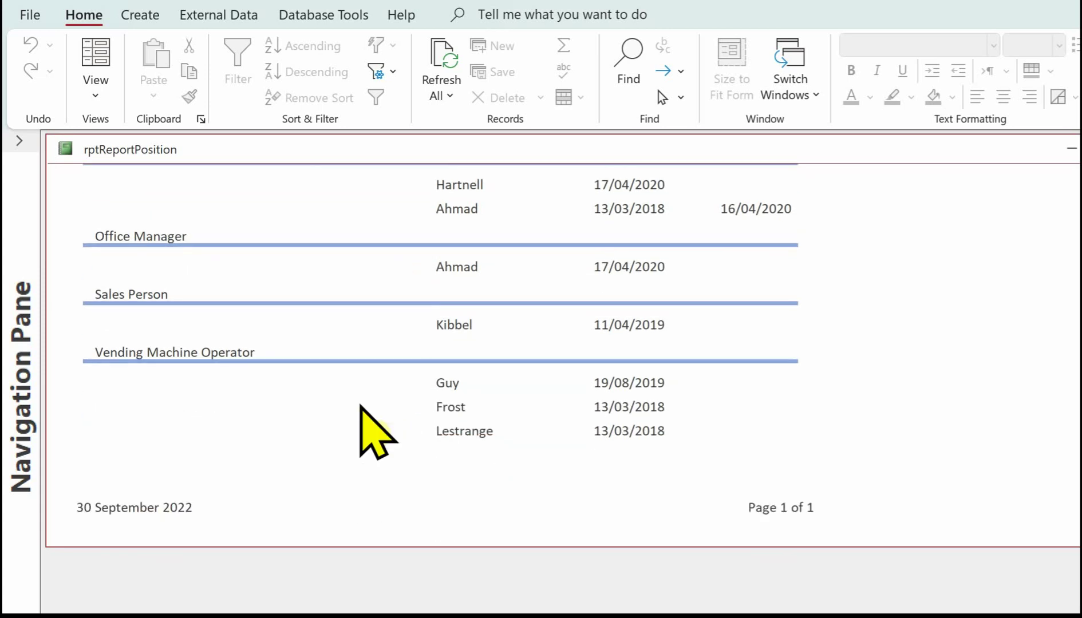
scroll(372, 389, "up", 4)
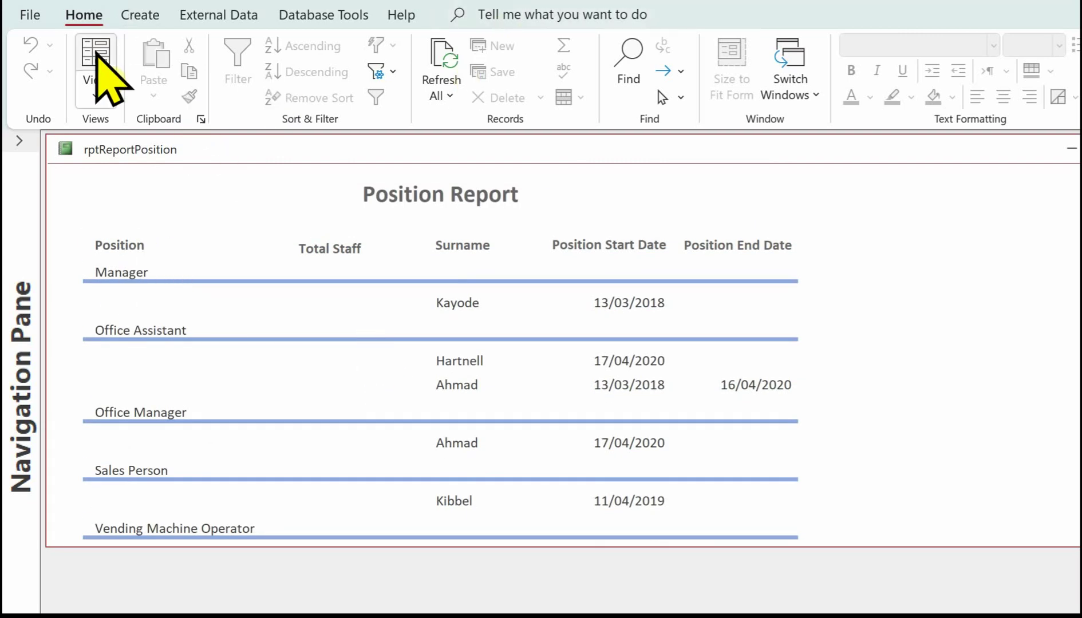
left_click(95, 96)
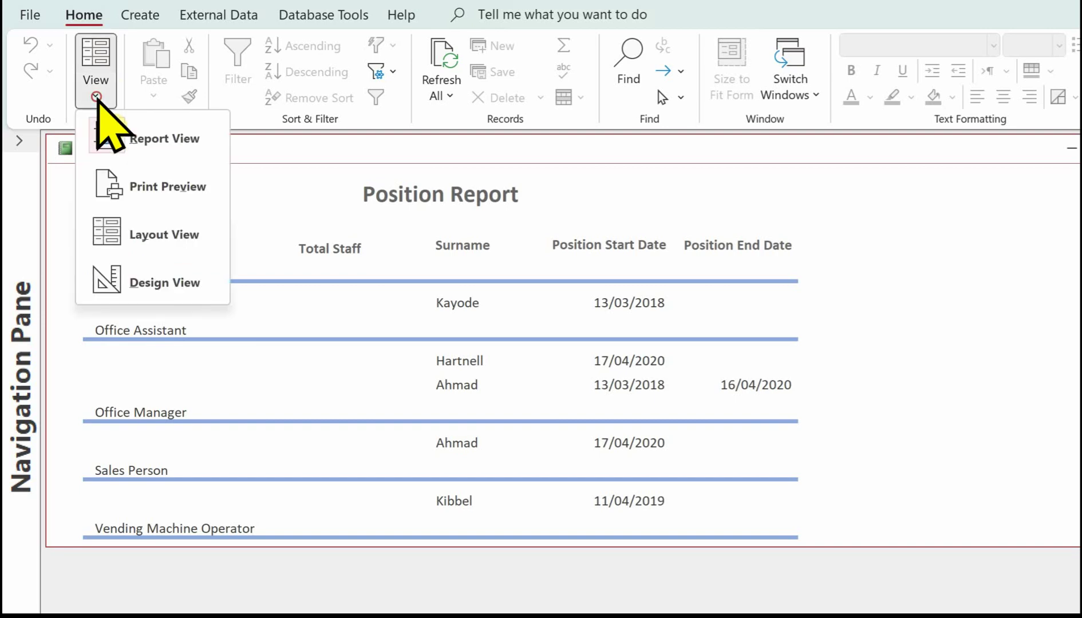
left_click(156, 284)
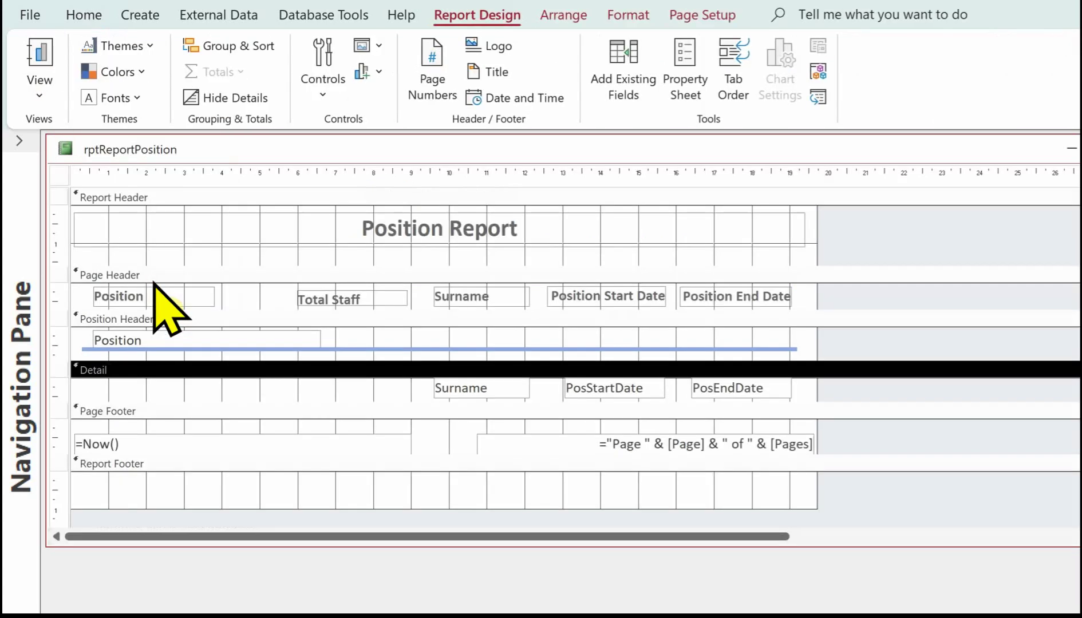
Step: Nudge the Total Staff label in the Page Header up to align with the neighbouring headings
left_click(364, 300)
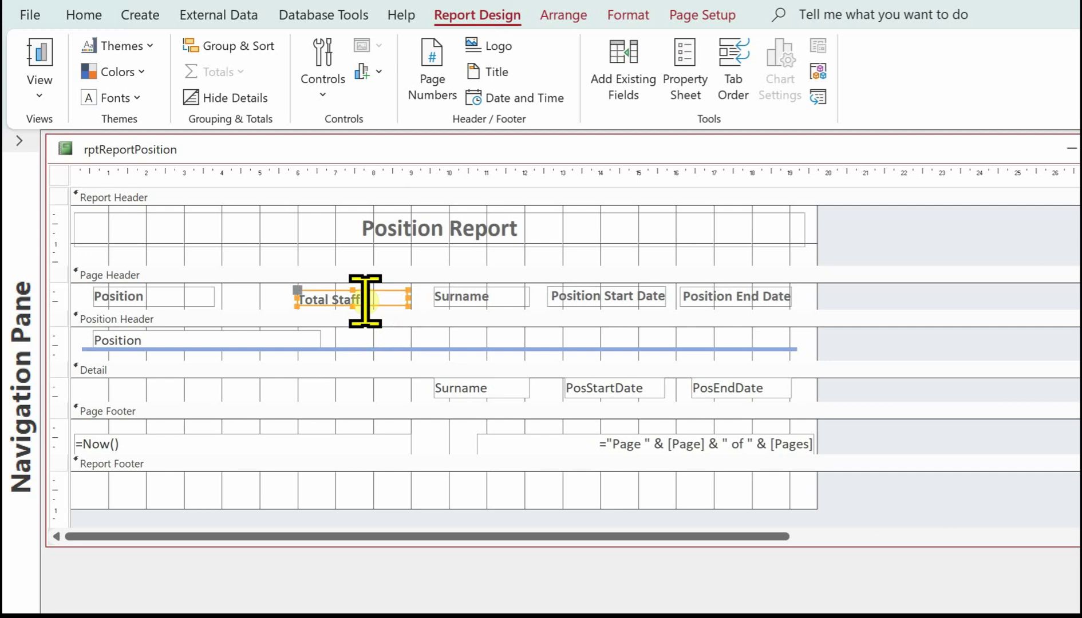
left_click_drag(355, 305, 368, 309)
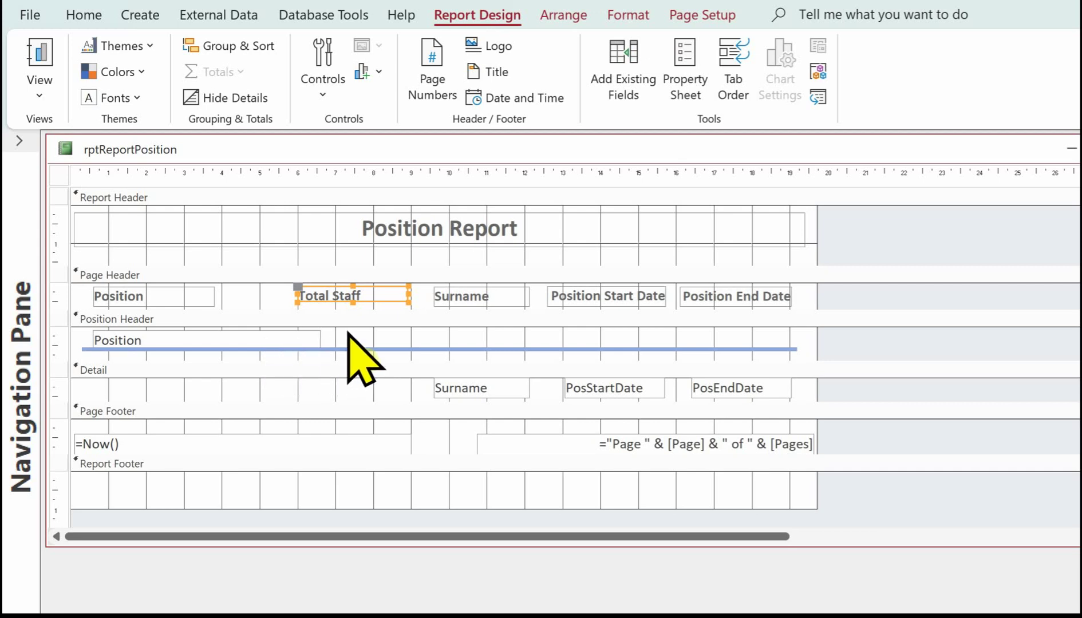
left_click_drag(420, 53, 367, 184)
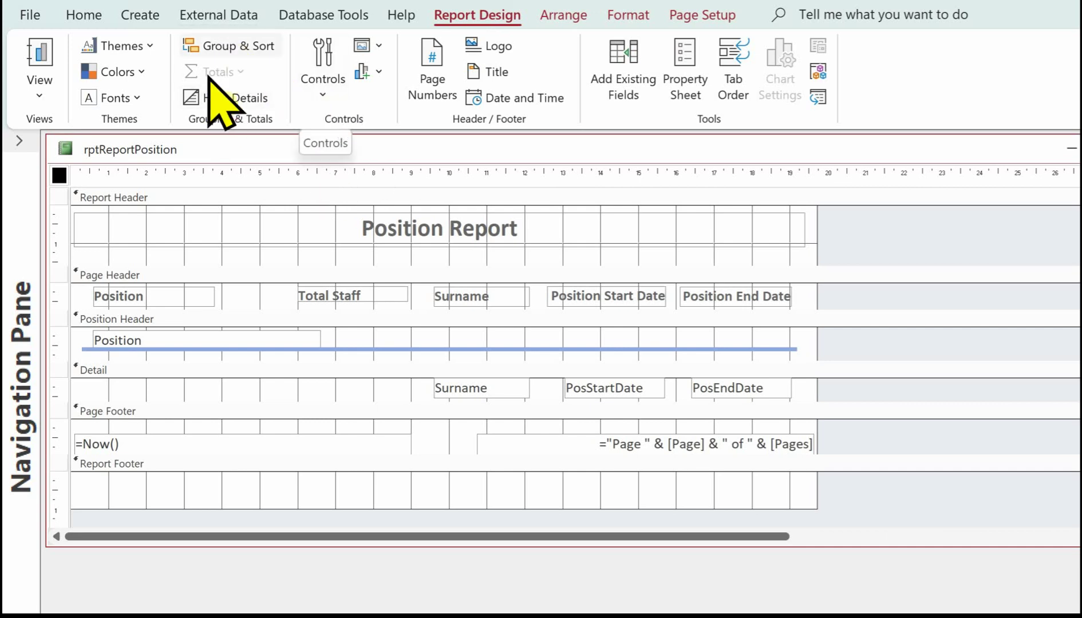
Step: Add a Count Values total on Surname to the Position group, with the subtotal shown in the group header
left_click(242, 49)
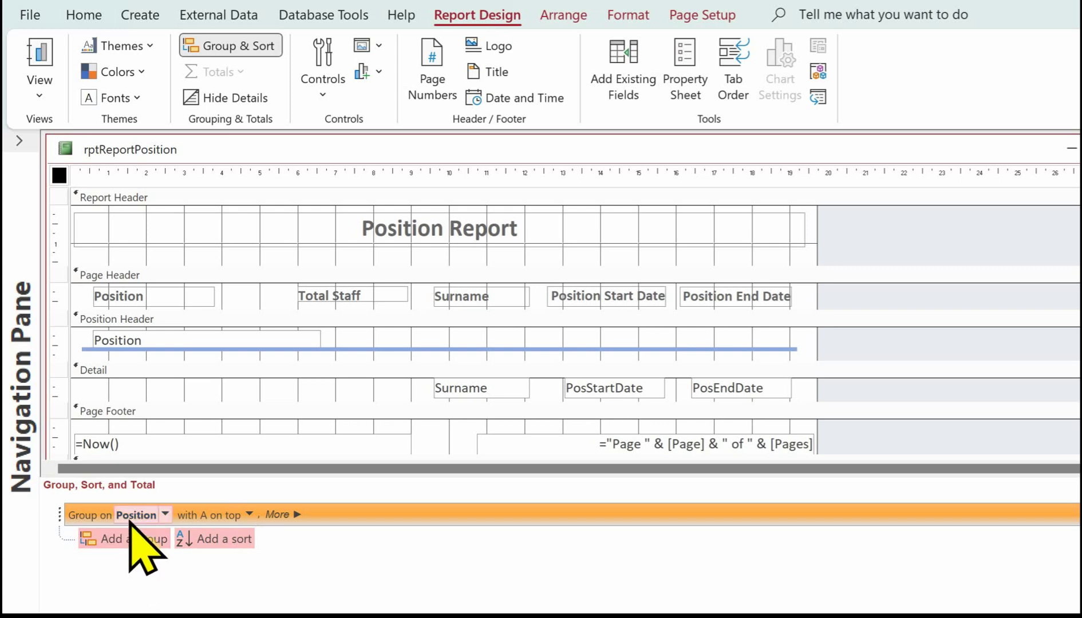
left_click(280, 515)
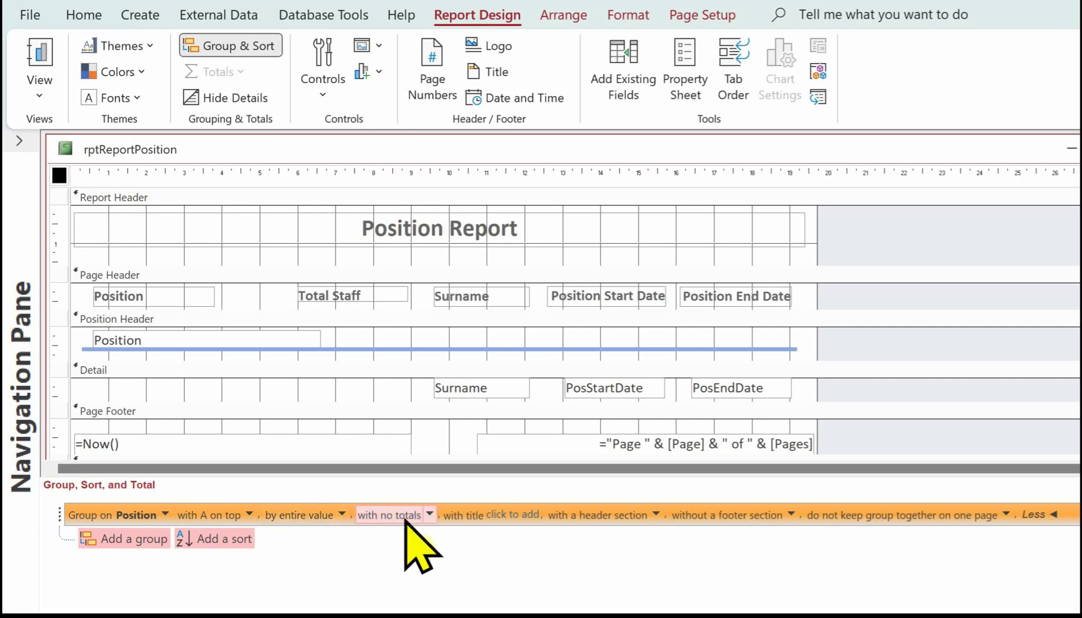
left_click(423, 515)
left_click(490, 562)
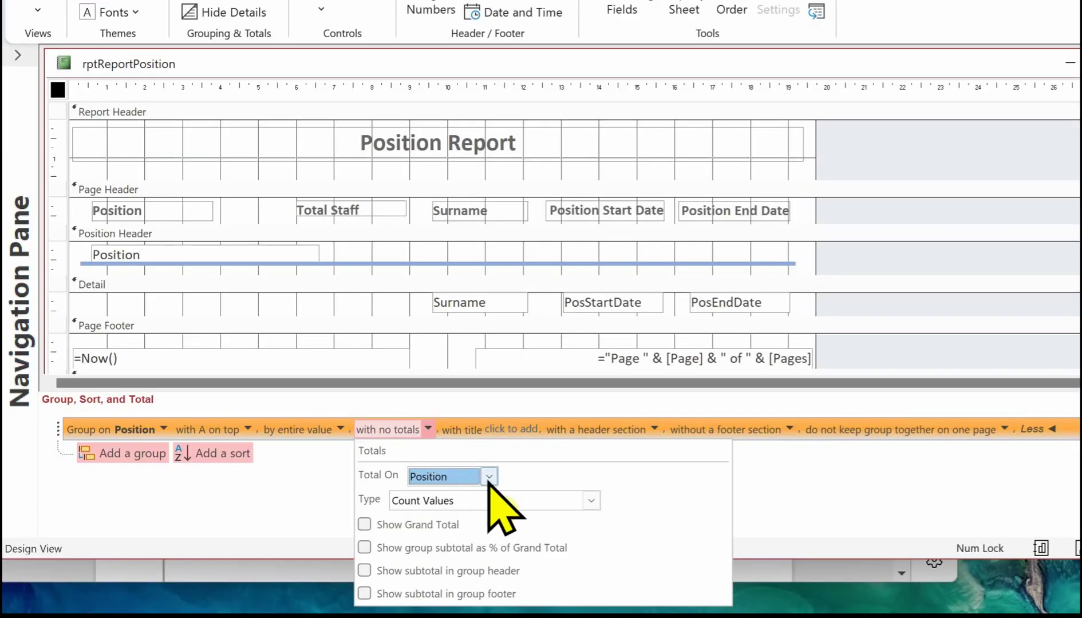
left_click(489, 477)
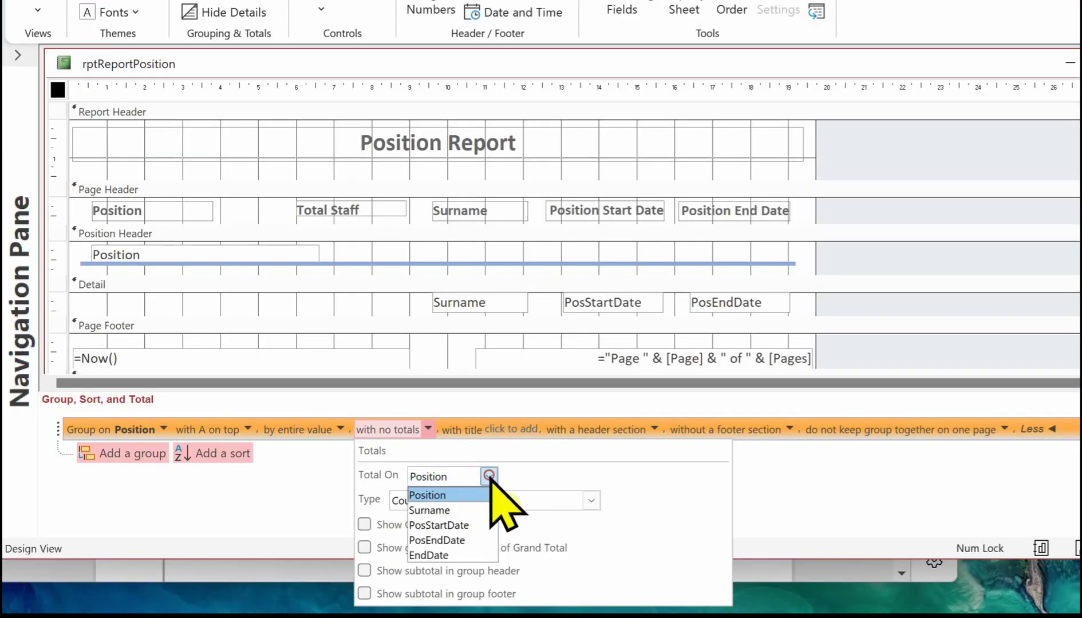
left_click(441, 509)
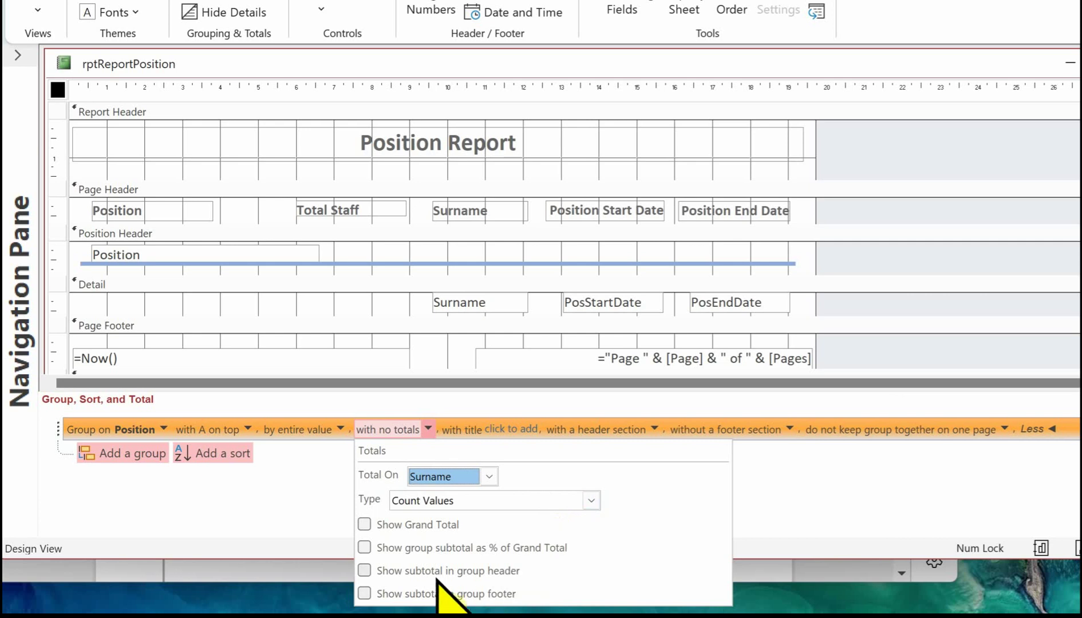
left_click(365, 570)
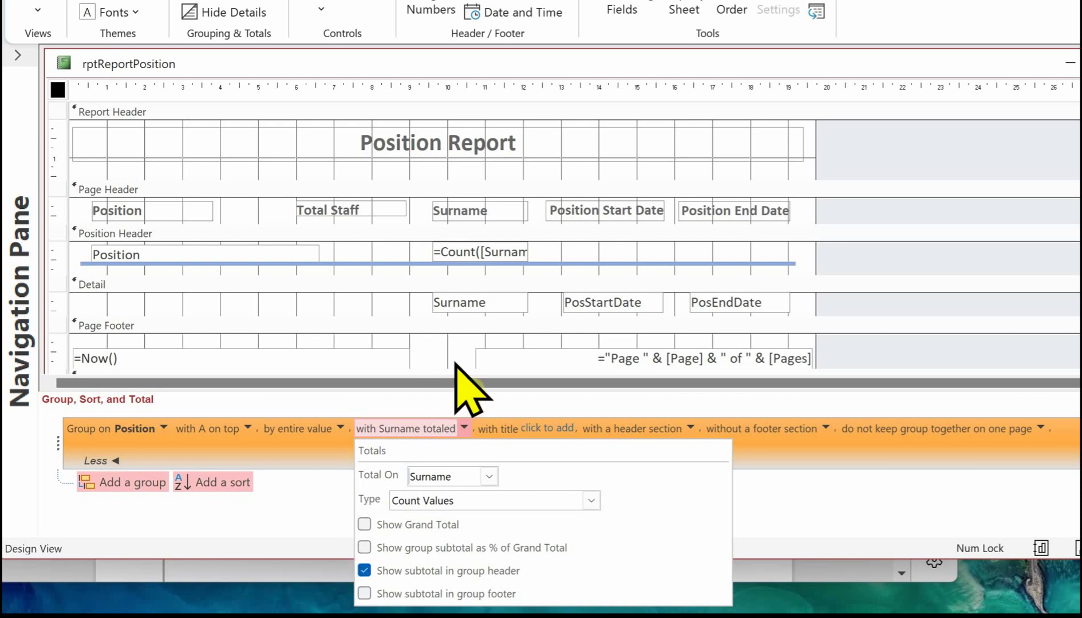
key("Escape")
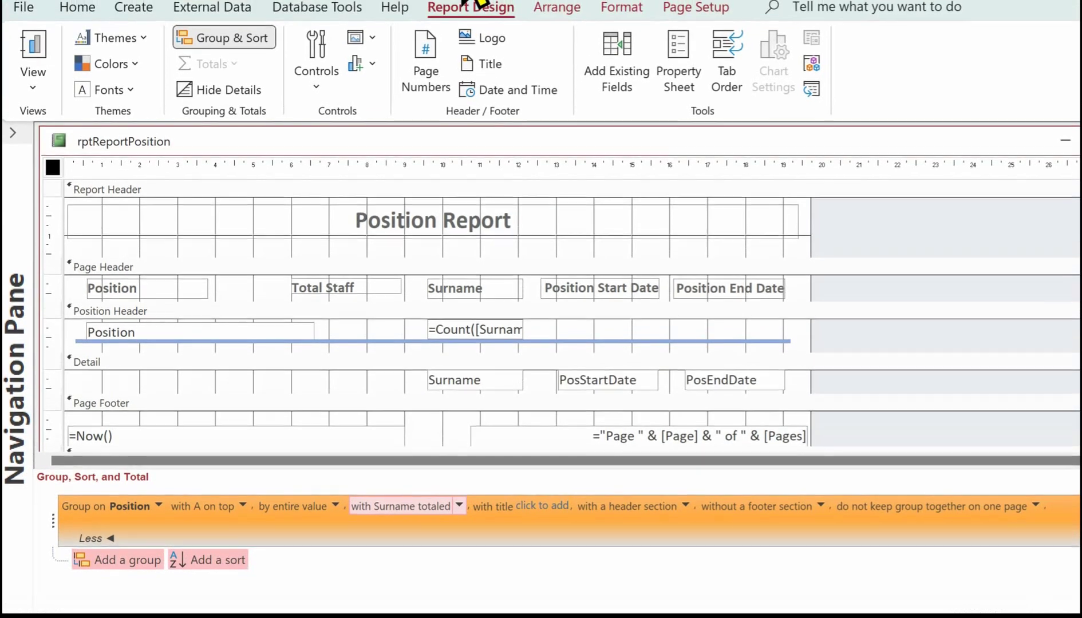
Step: Move the surname count box in the Position Header beneath the Total Staff heading and narrow it
left_click_drag(442, 519, 453, 339)
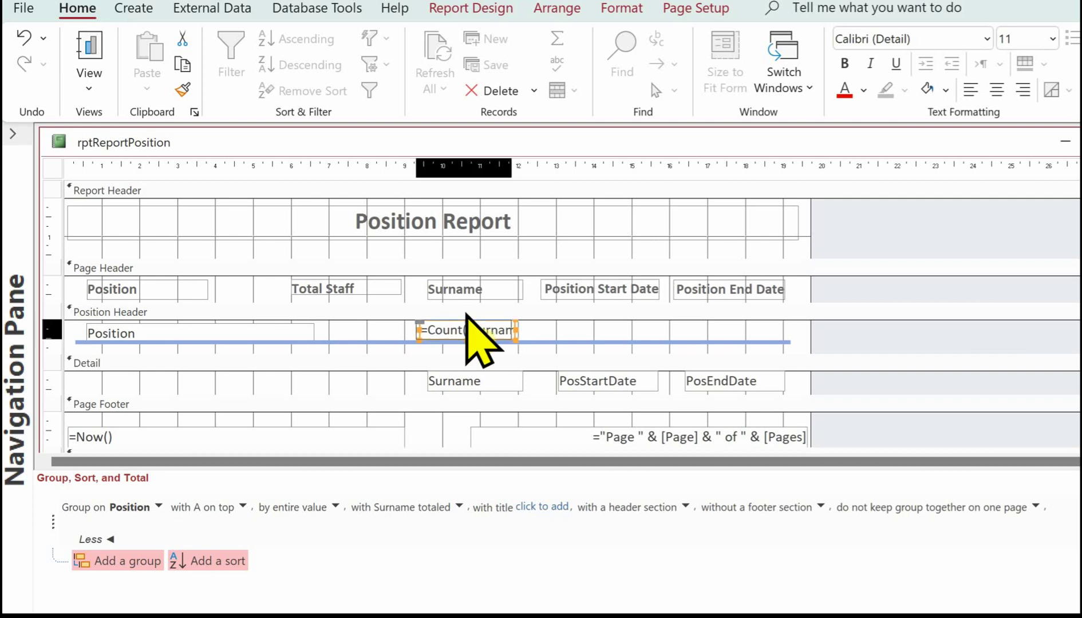
key("Left")
key("Left")
key("Left")
key("Left")
key("Left")
key("Left")
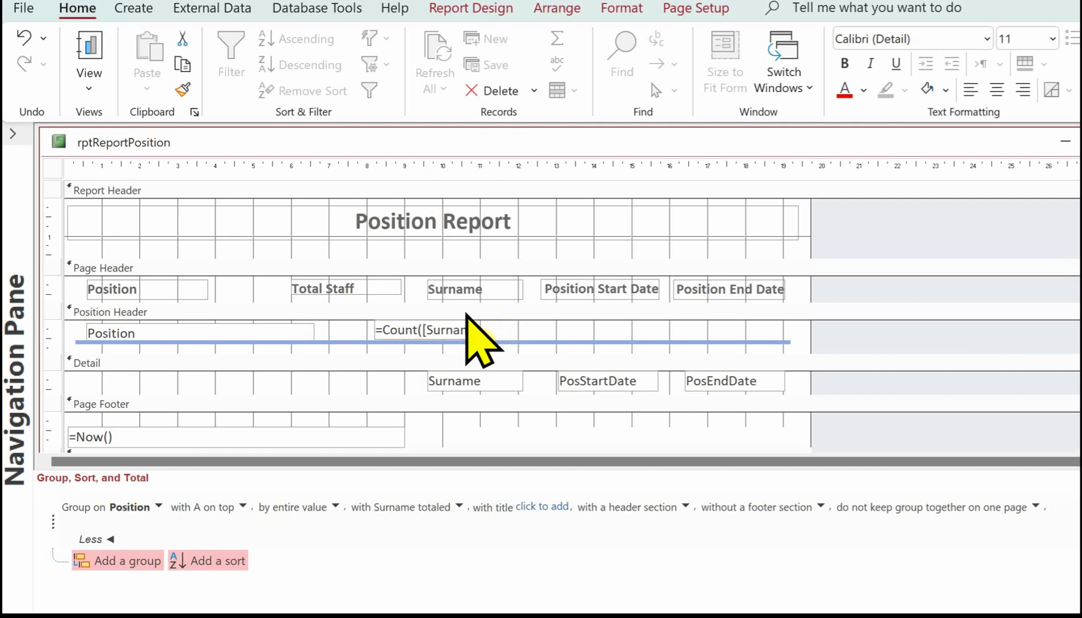
key("Left")
key("Left")
key("Left")
key("Left")
key("Left")
key("Left")
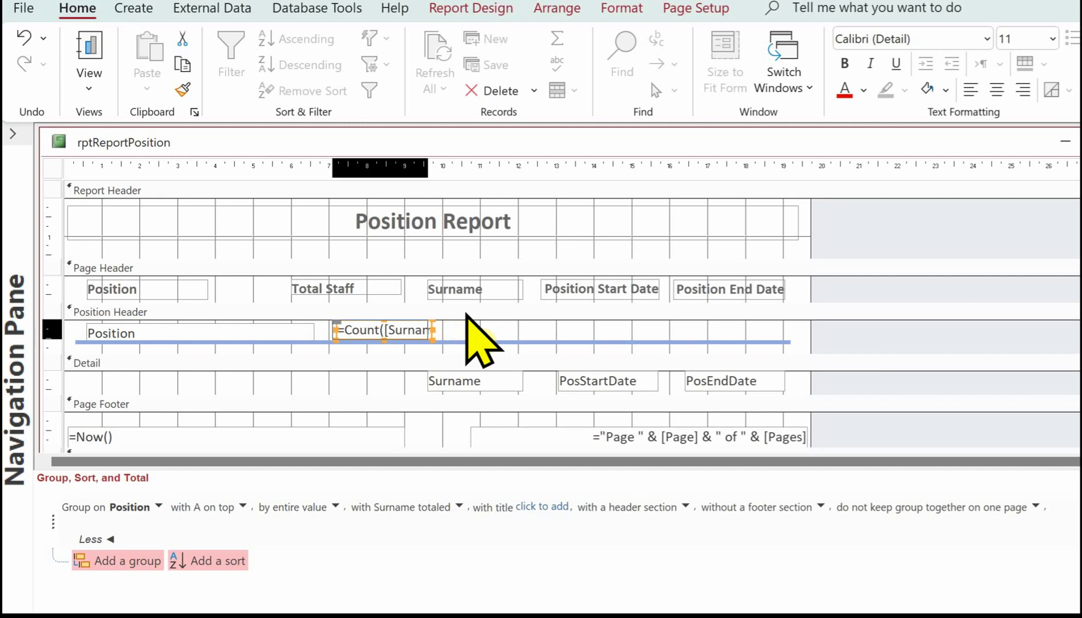
key("Left")
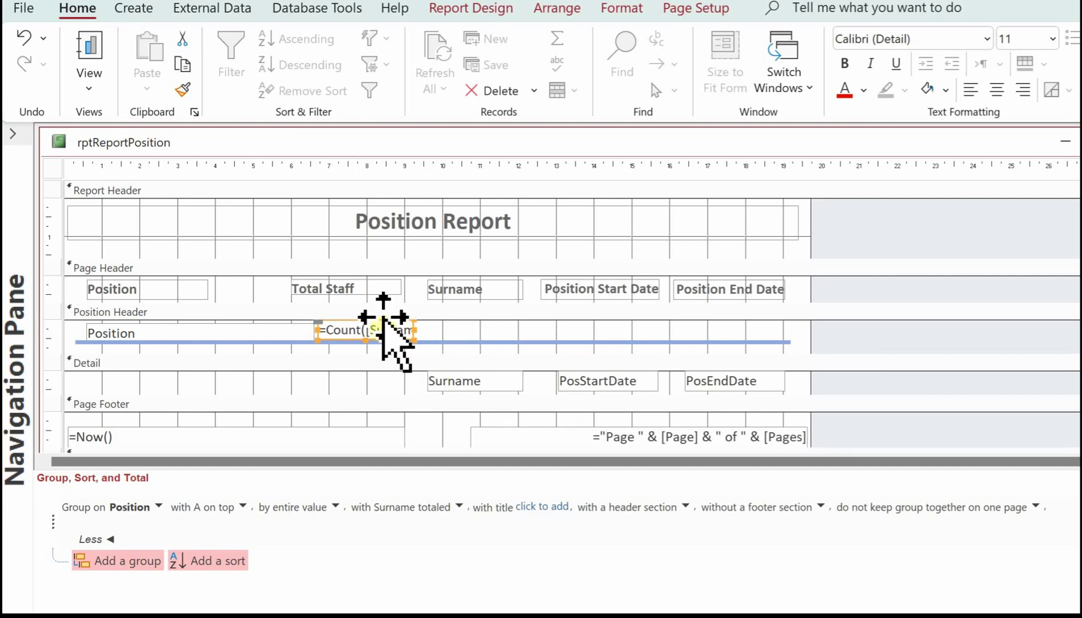
left_click_drag(415, 330, 396, 331)
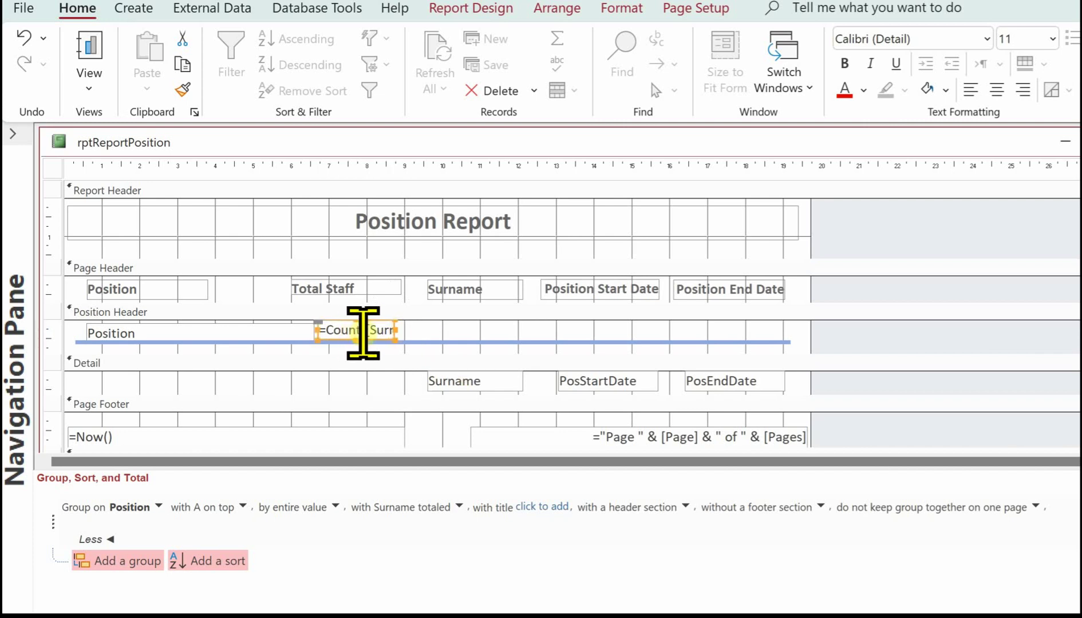
Step: Right-align the text of the Total Staff label in the Page Header
left_click(366, 290)
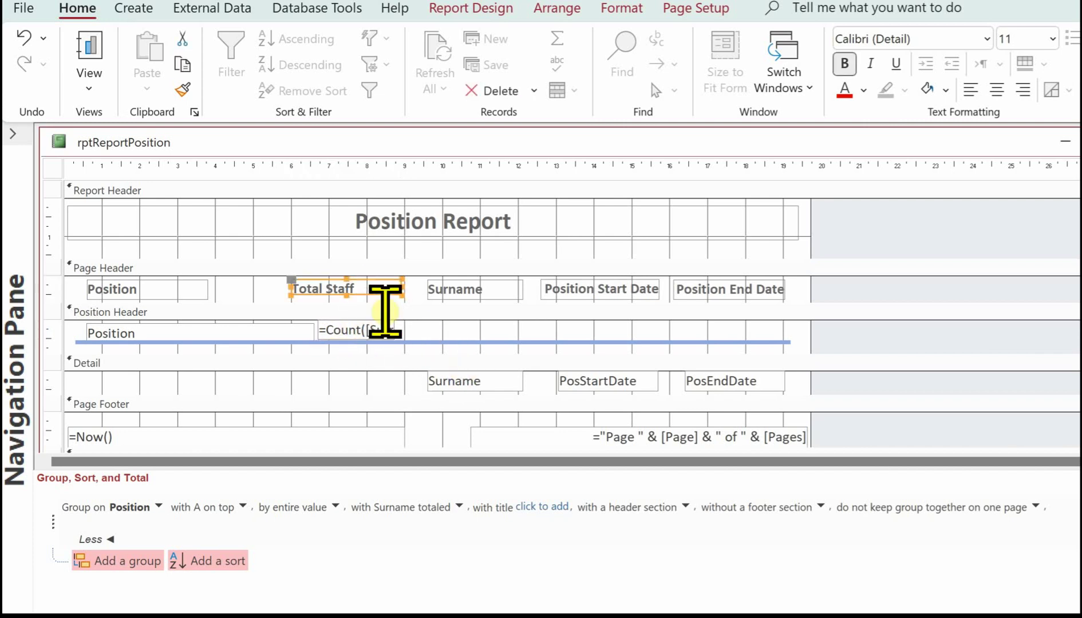
left_click(620, 8)
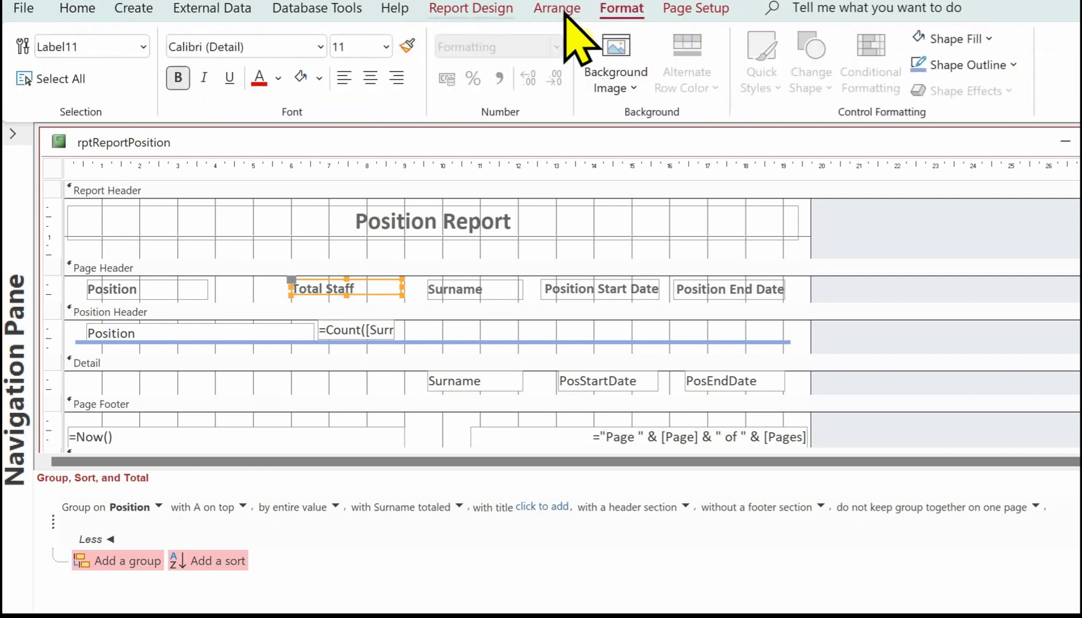
left_click(396, 78)
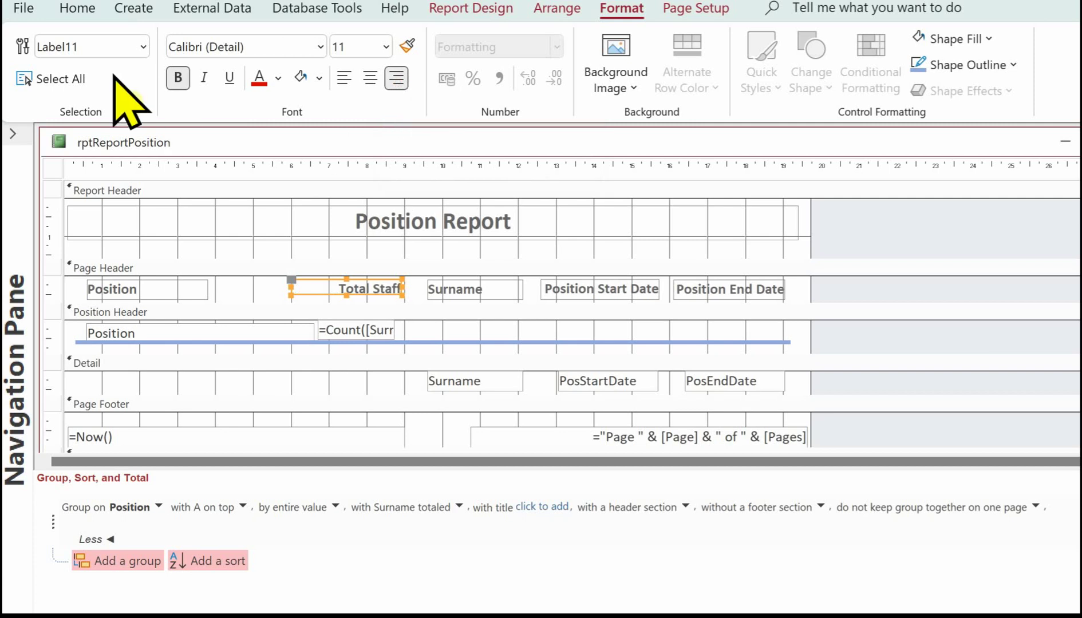
Step: Check the staff counts for every position in Report View and return to Design View
left_click(33, 48)
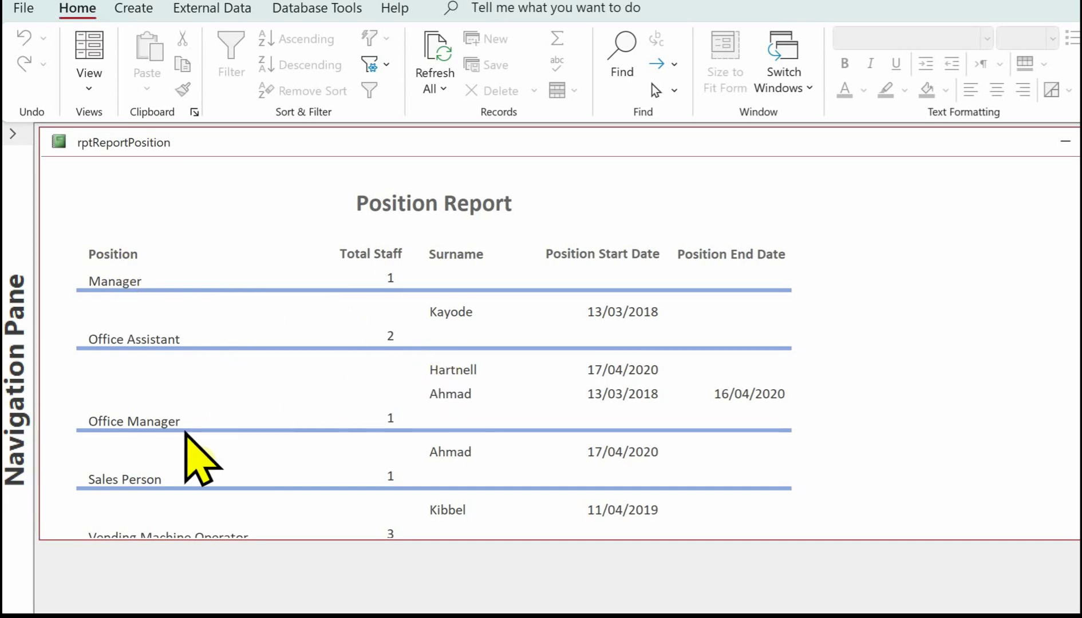
scroll(454, 455, "down", 1)
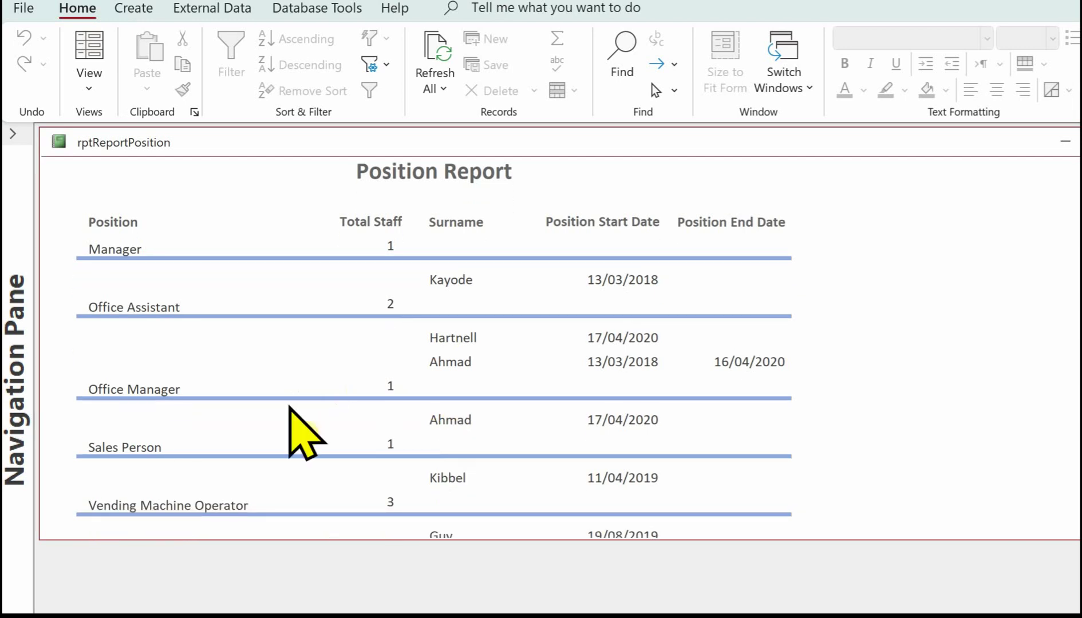
scroll(321, 391, "down", 1)
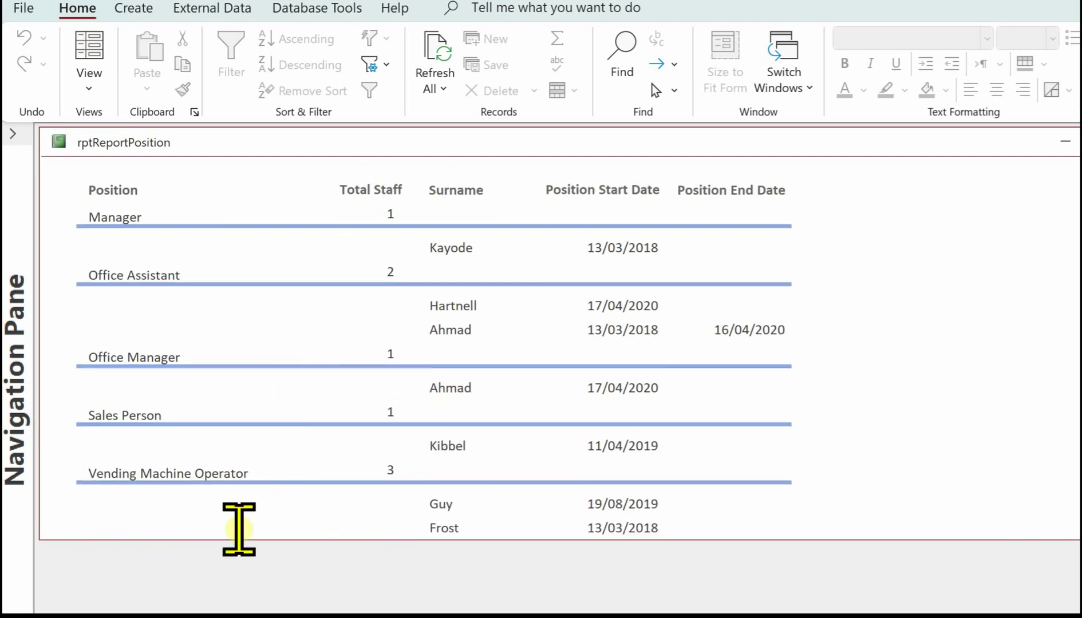
scroll(312, 503, "down", 1)
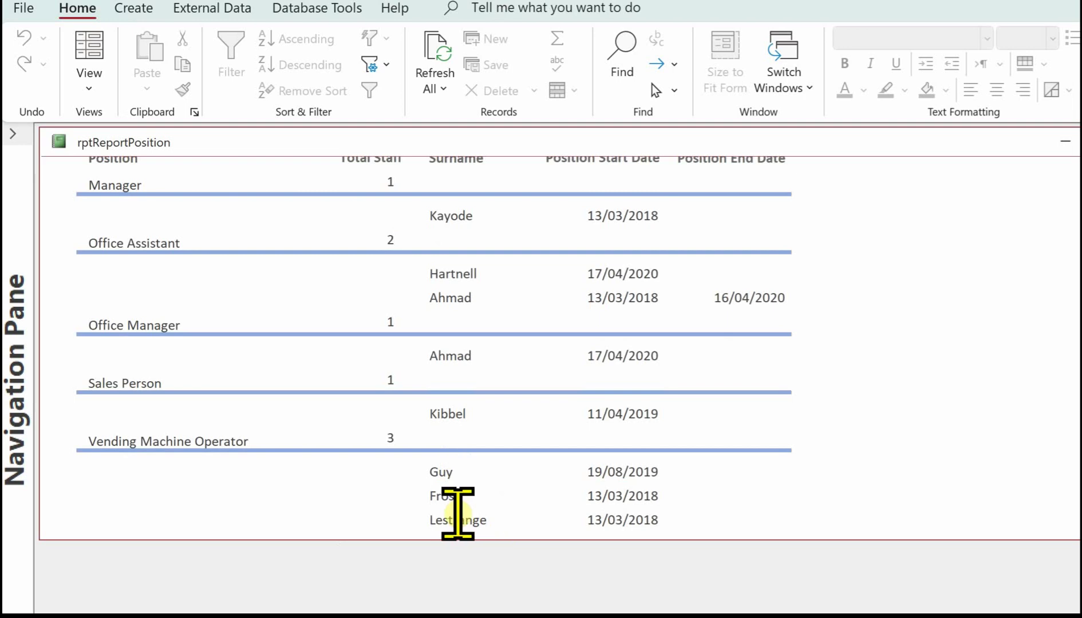
scroll(446, 491, "up", 3)
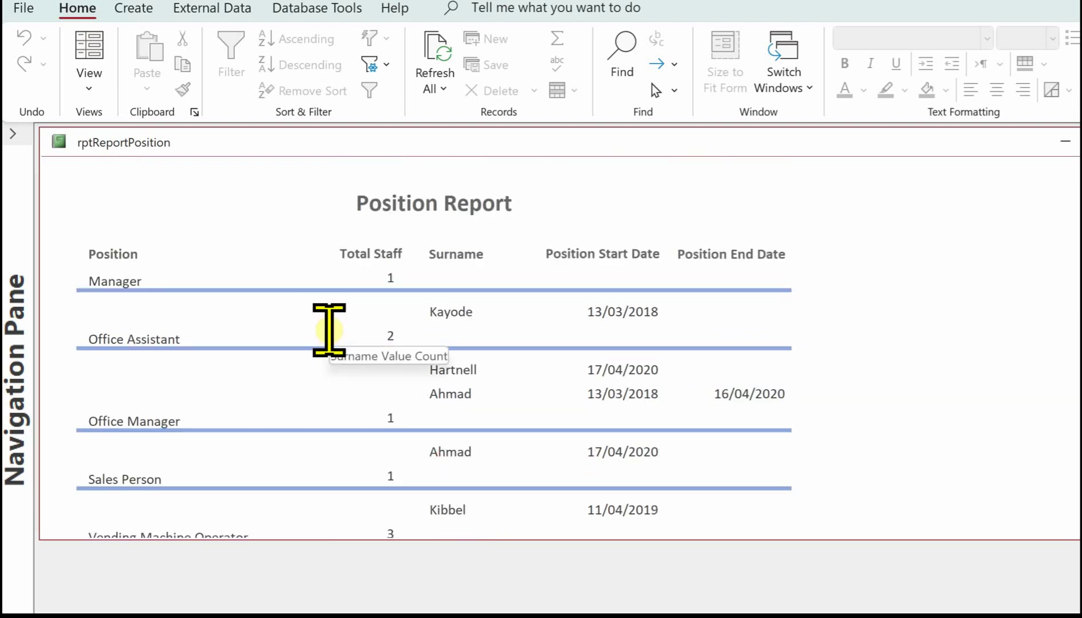
left_click(87, 89)
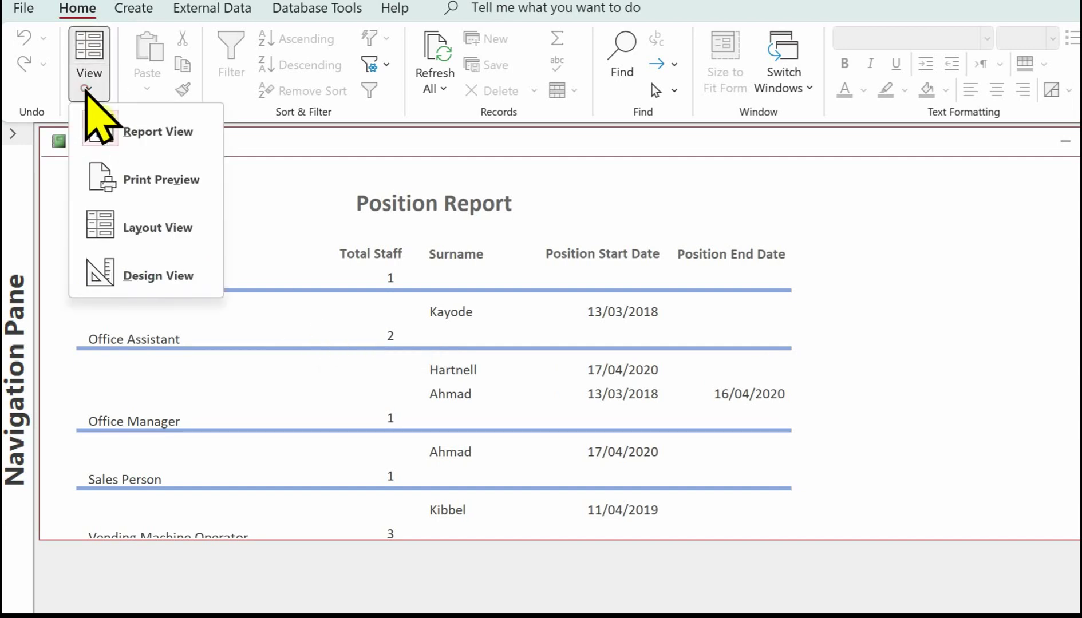
left_click(150, 277)
Step: Copy the Total Staff label from the Page Header and paste it into the Report Footer
scroll(321, 268, "down", 3)
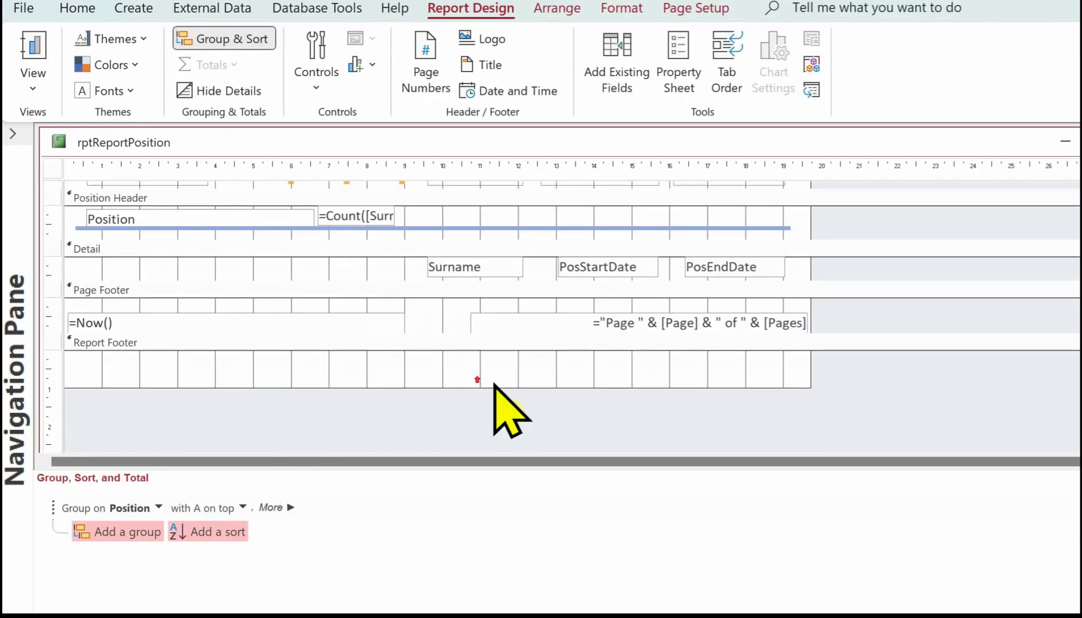
scroll(492, 408, "up", 2)
left_click(371, 252)
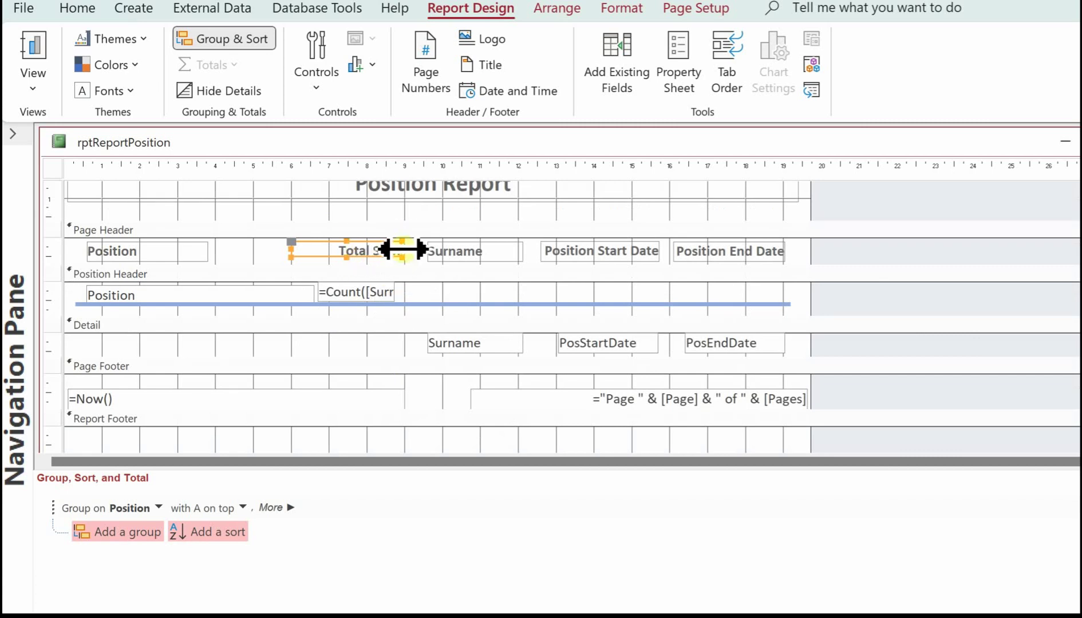
right_click(289, 244)
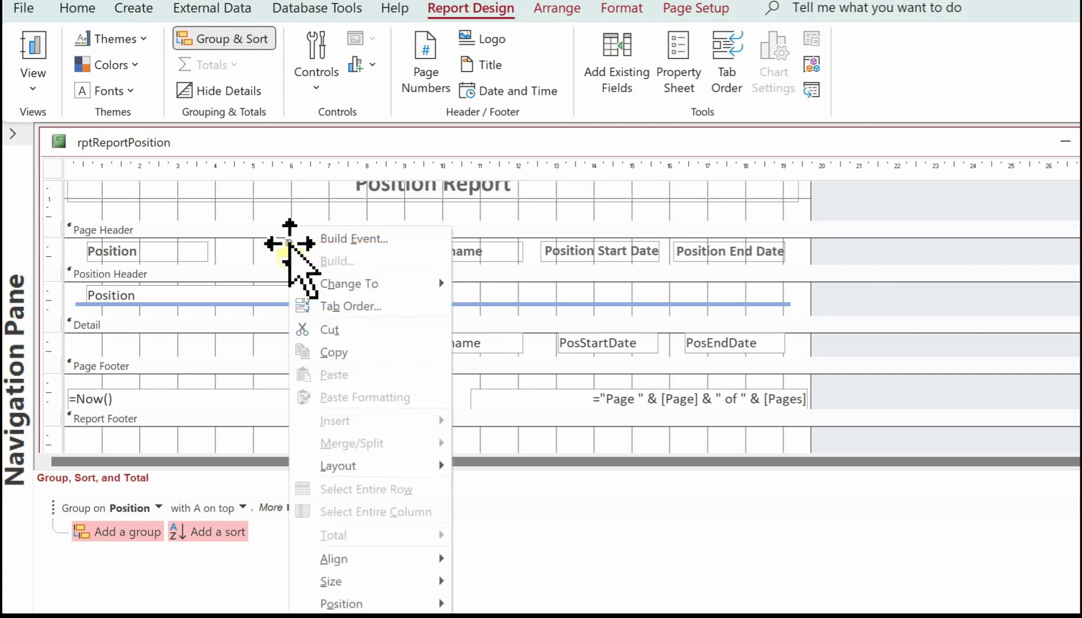
left_click(346, 330)
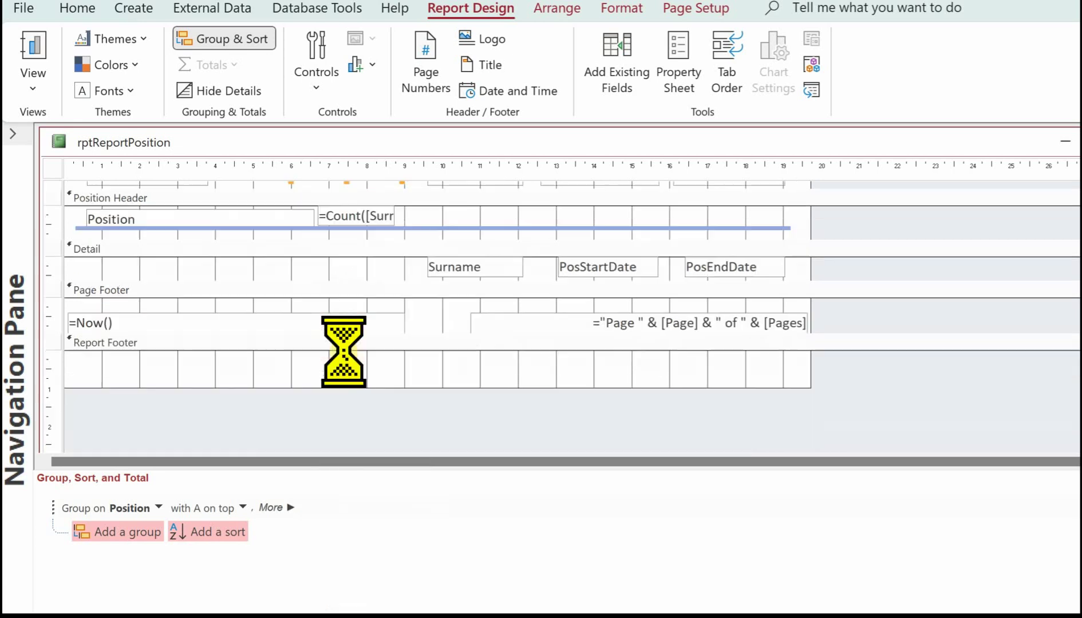
right_click(291, 370)
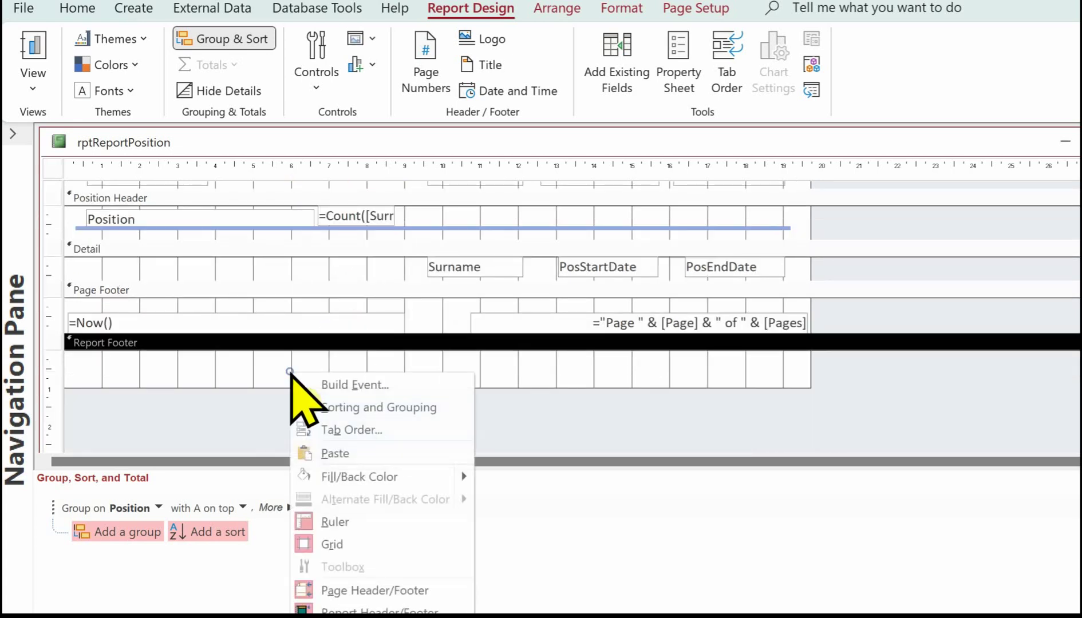
left_click(375, 451)
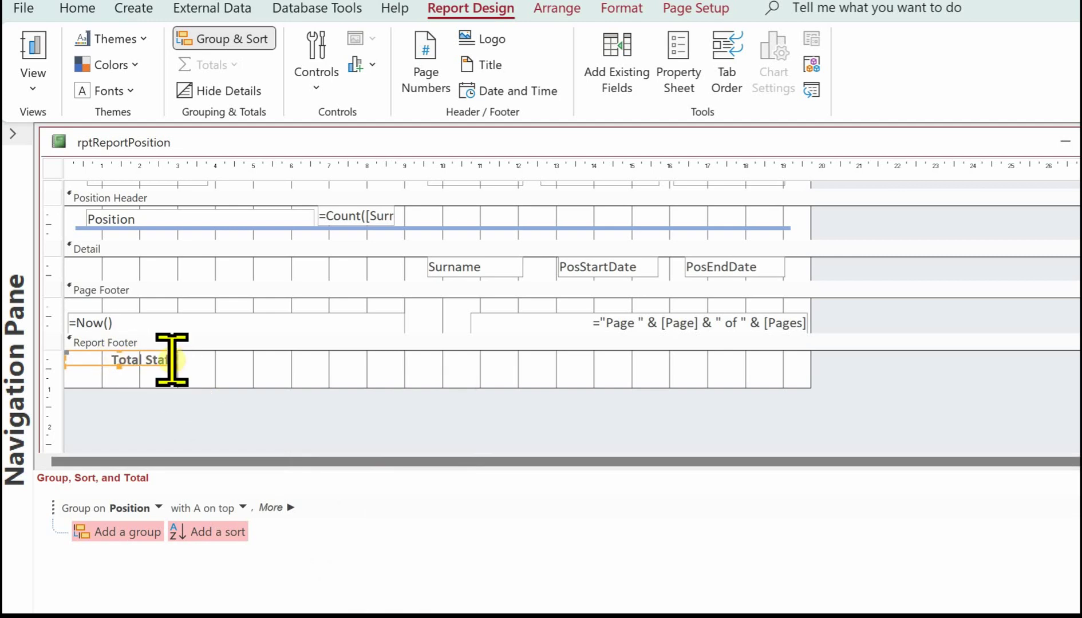
Step: Move the pasted Total Staff label across the Report Footer so its left edge sits at about 5.5 cm
left_click_drag(150, 346, 355, 369)
scroll(355, 369, "down", 1)
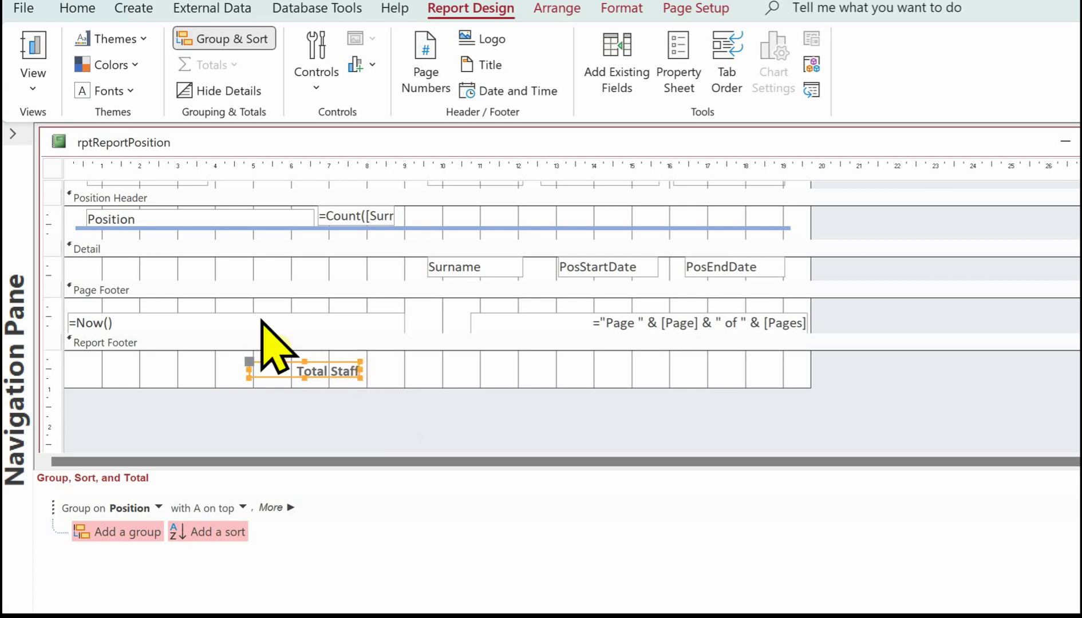
left_click_drag(264, 362, 289, 362)
Step: Copy the surname count box from the Position Header into the Report Footer and place it just right of the Total Staff label
scroll(423, 372, "up", 3)
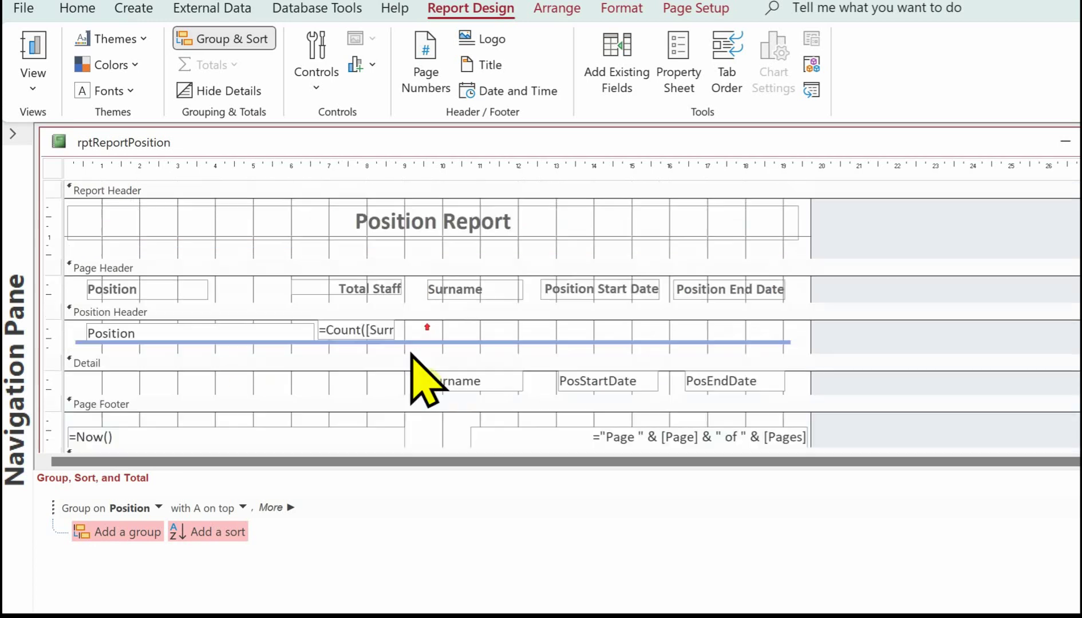
scroll(429, 301, "down", 2)
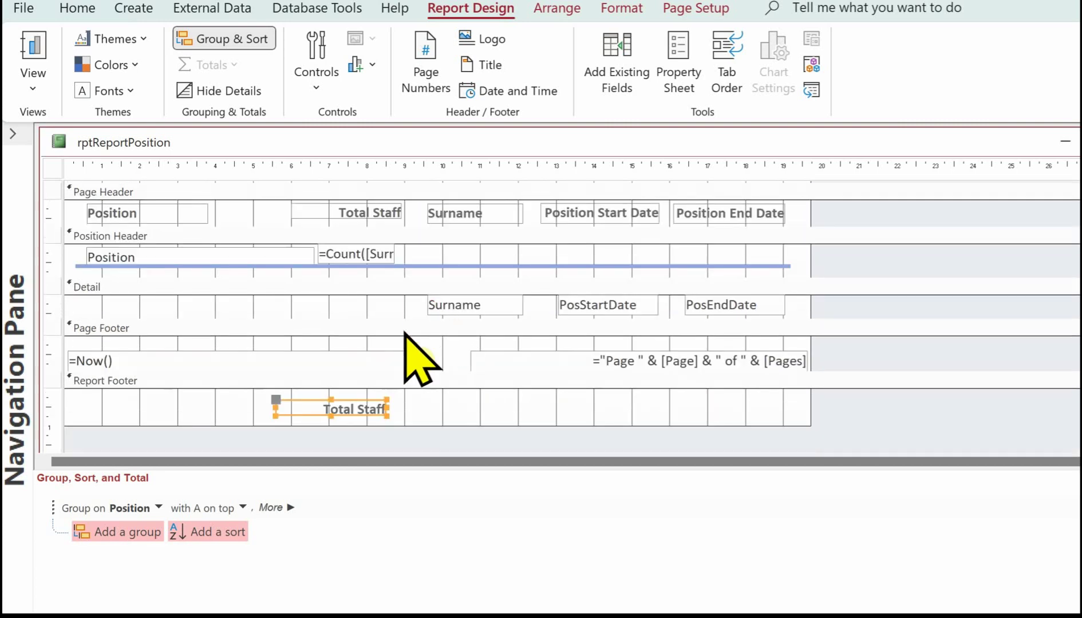
left_click(372, 254)
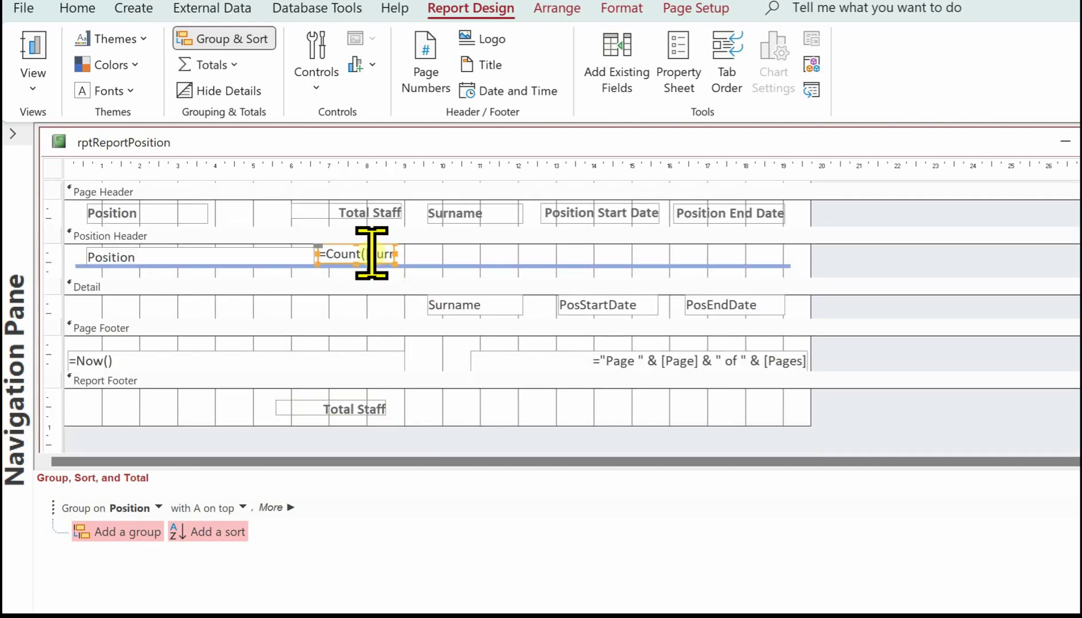
right_click(321, 249)
left_click(360, 240)
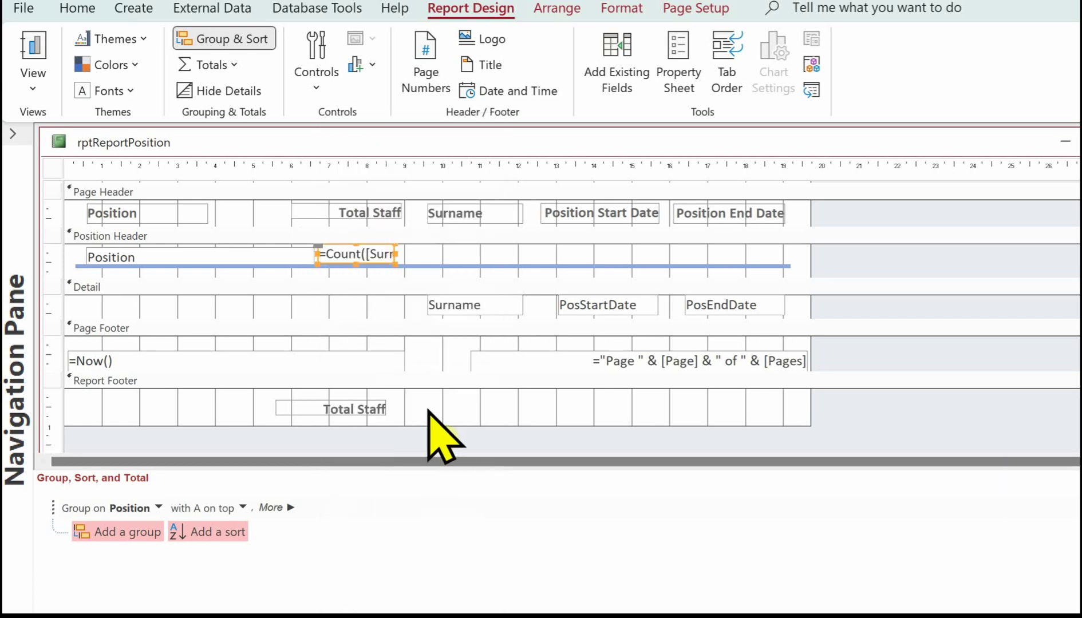
left_click(417, 403)
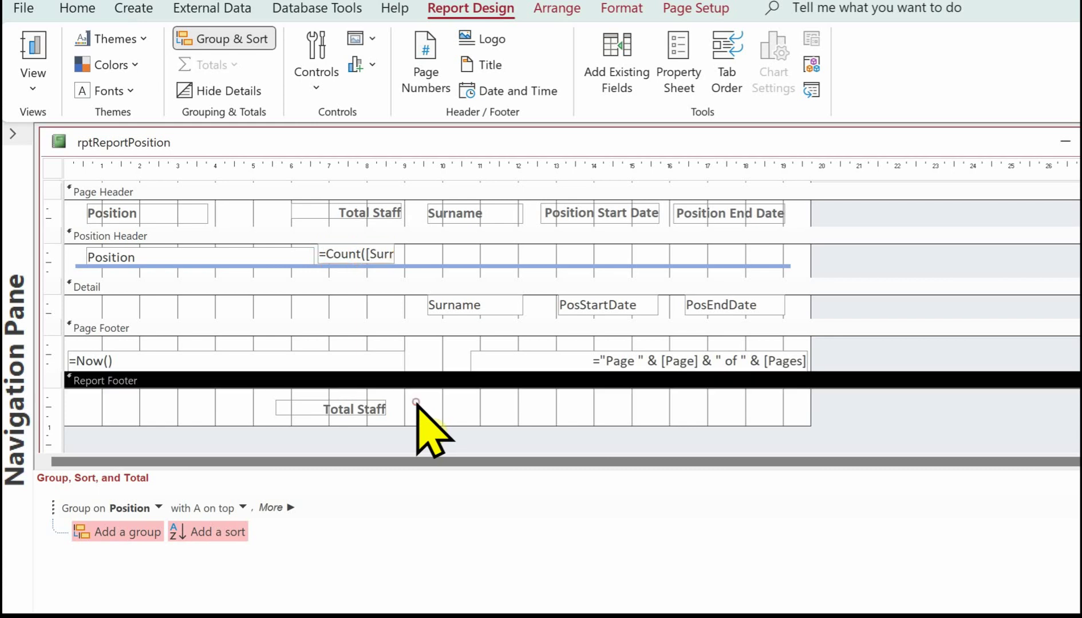
right_click(420, 408)
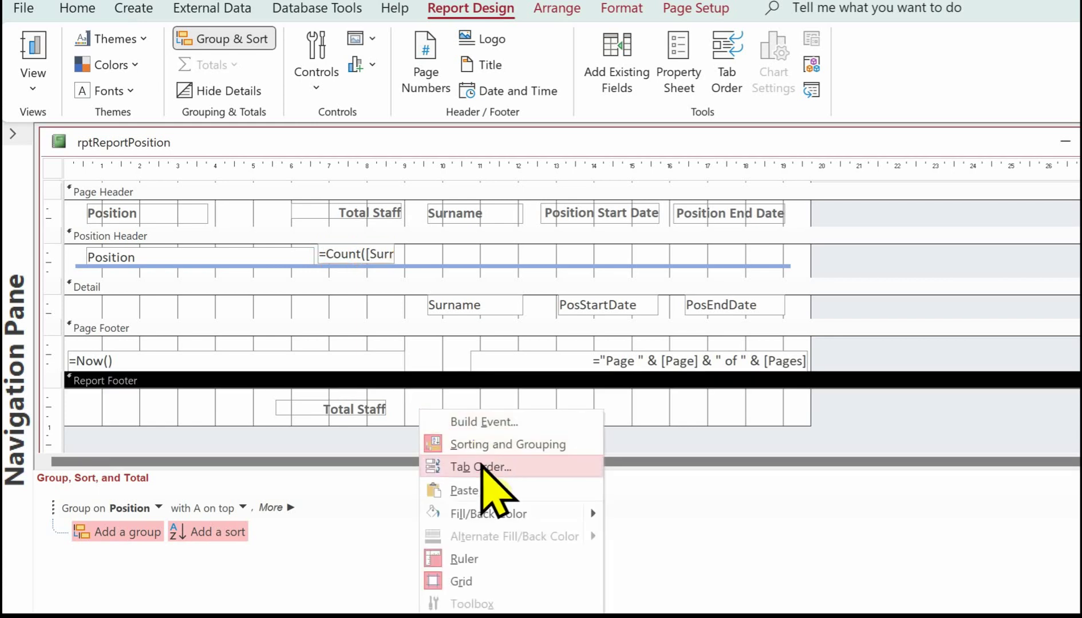
left_click(464, 490)
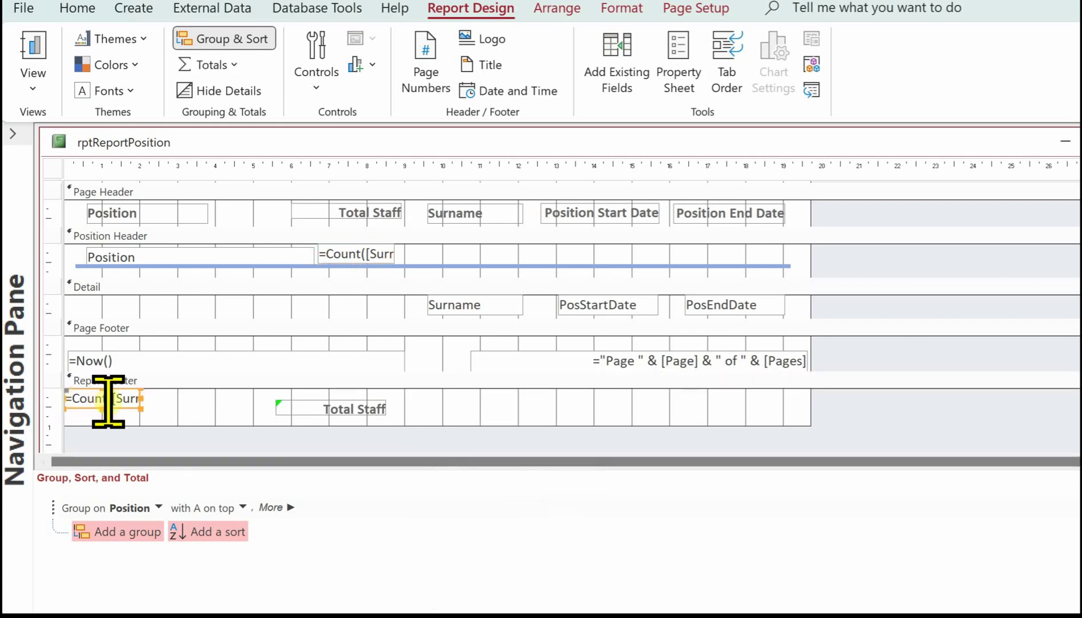
left_click_drag(111, 404, 458, 415)
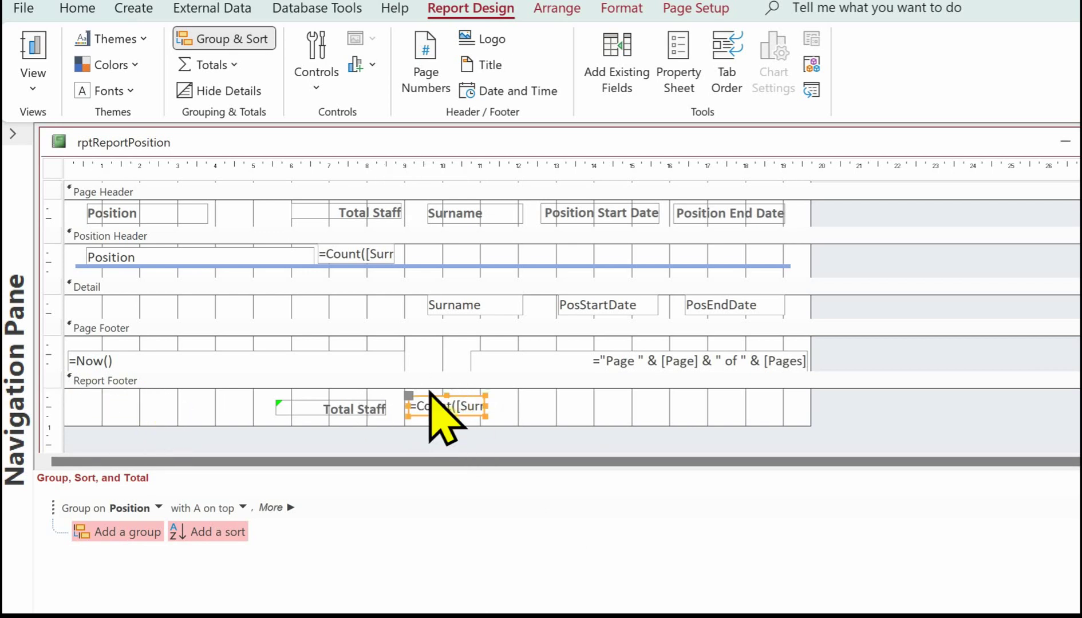
Step: Examine the report in Report View, comparing the overall Total Staff figure in the footer with the counts for each position
left_click(37, 48)
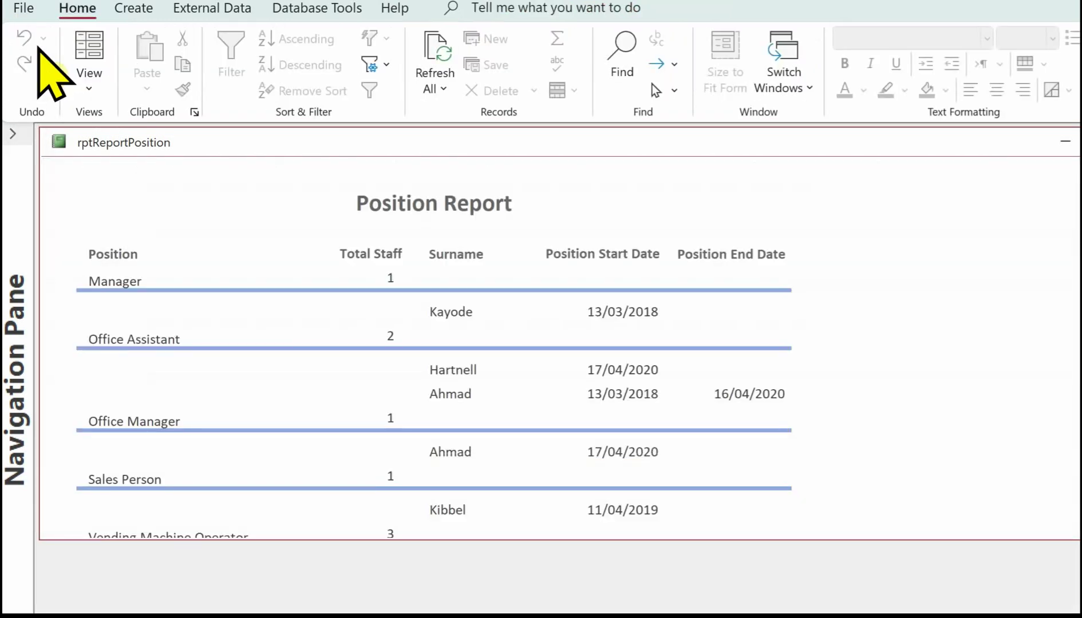
scroll(344, 320, "down", 2)
scroll(387, 308, "down", 6)
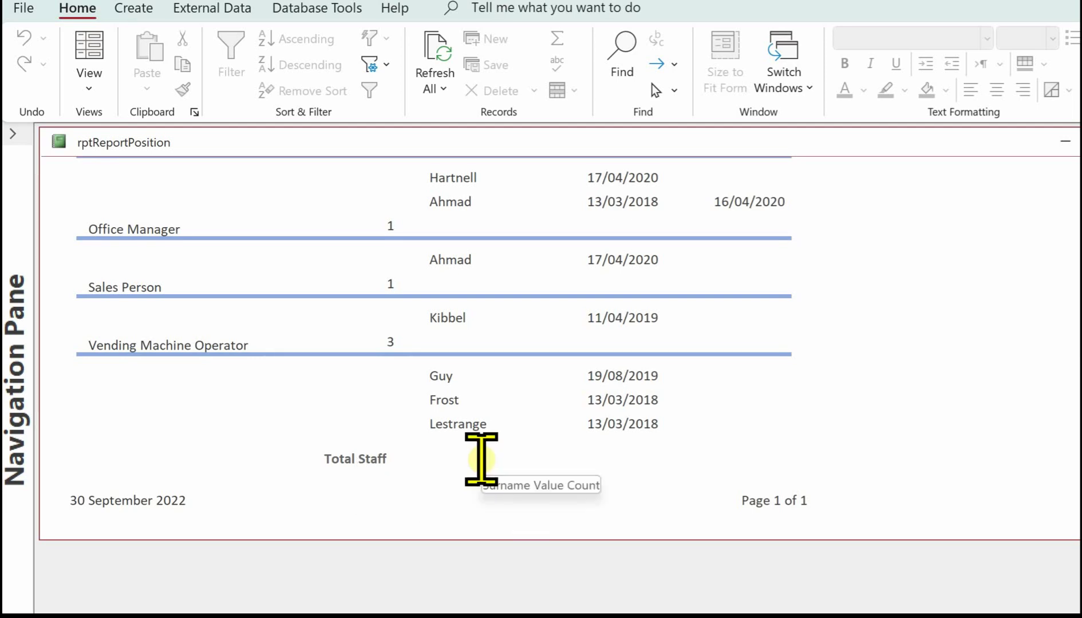
scroll(370, 415, "up", 5)
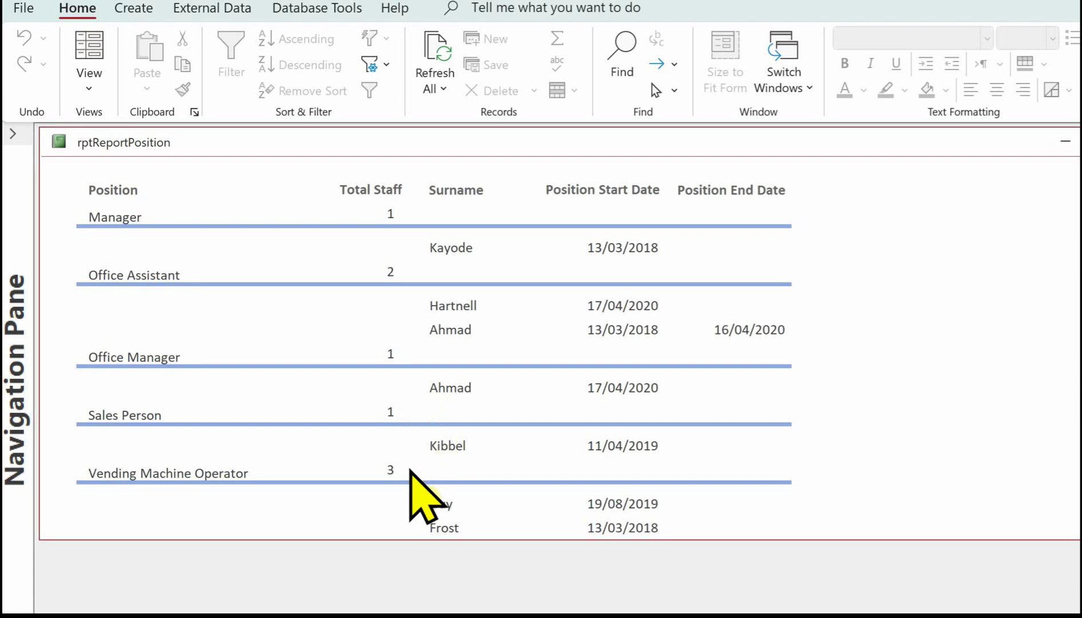
scroll(412, 472, "down", 2)
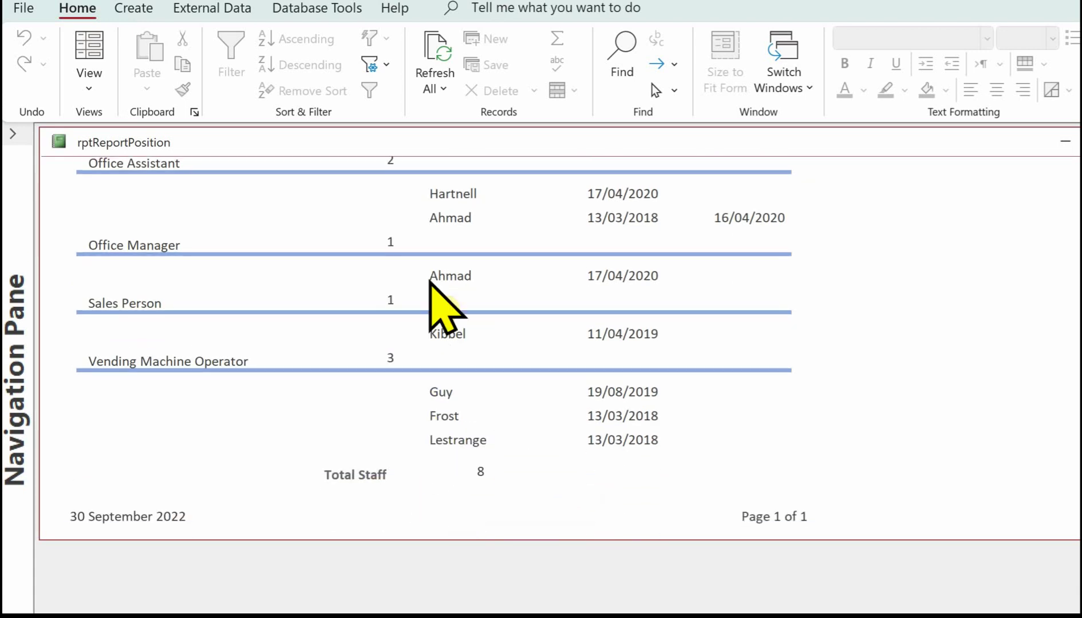
scroll(529, 433, "up", 1)
scroll(530, 432, "up", 3)
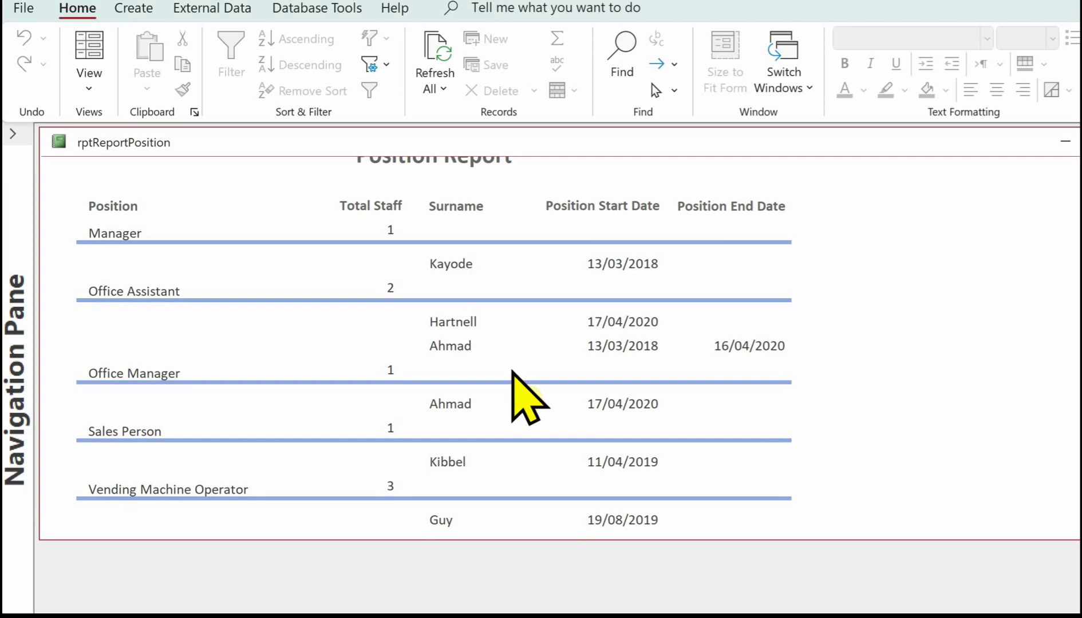
scroll(558, 408, "down", 2)
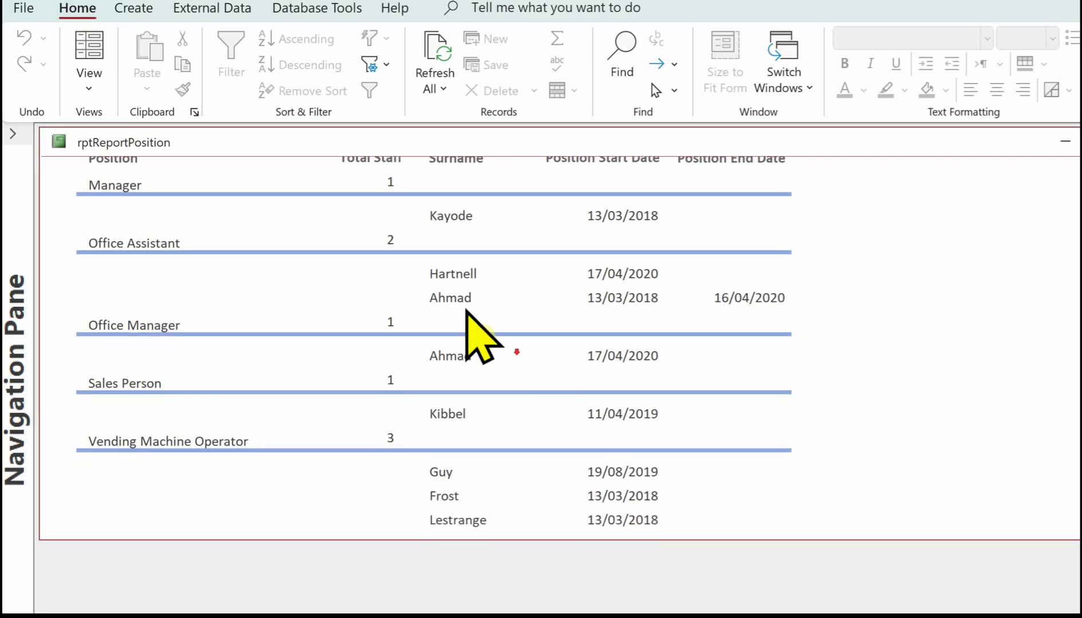
scroll(480, 337, "down", 1)
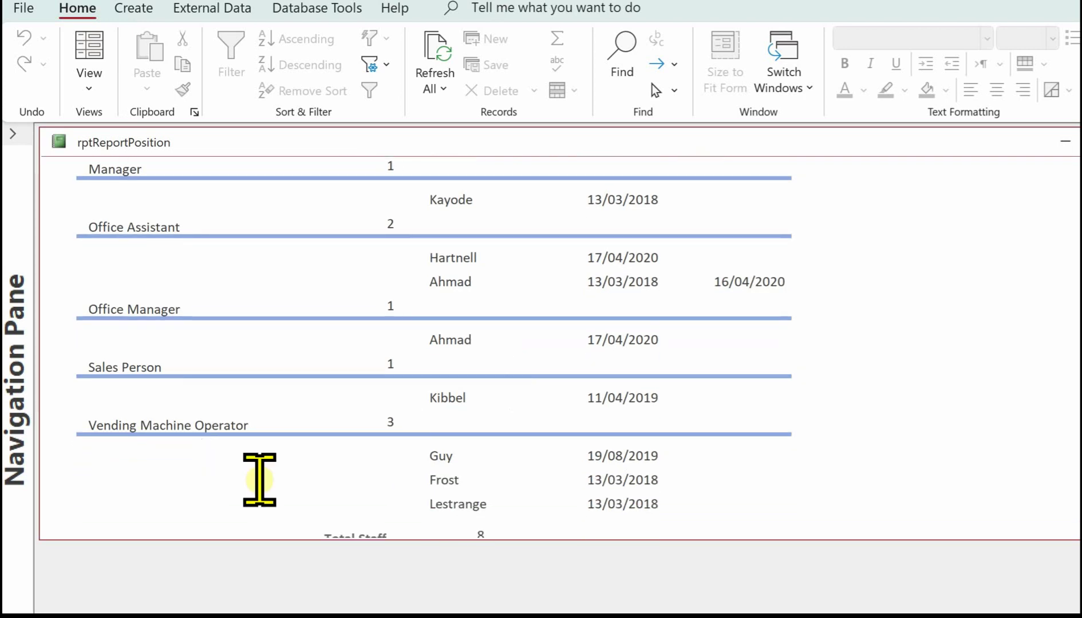
scroll(295, 326, "up", 2)
scroll(429, 299, "down", 4)
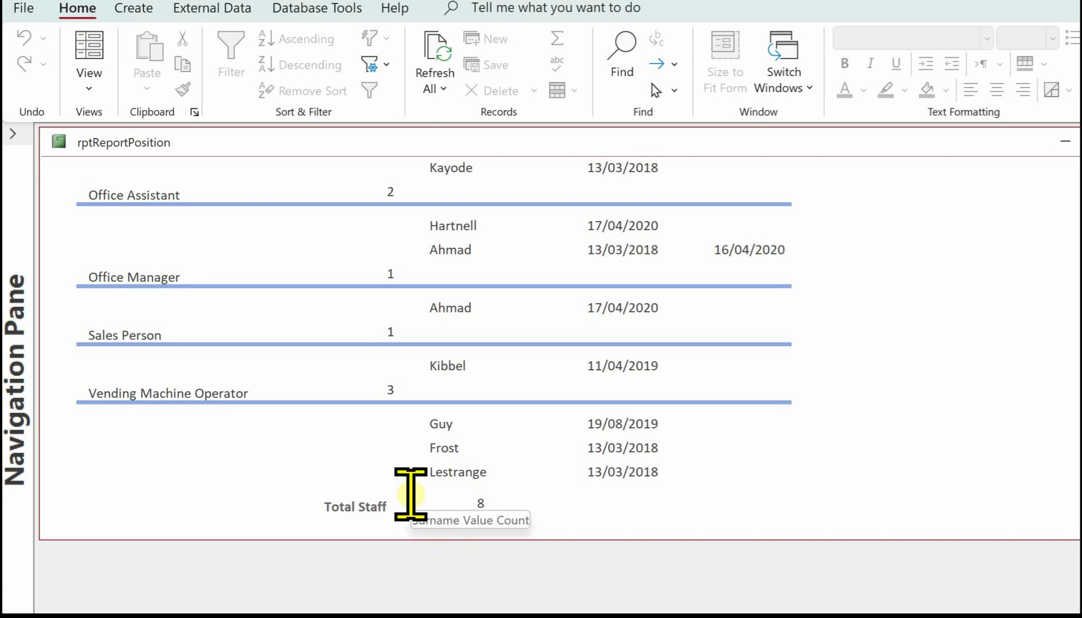
Step: In Layout View, move the footer's Total Staff label and count together leftward until the total lines up beneath the per-position counts
left_click(103, 89)
left_click(162, 232)
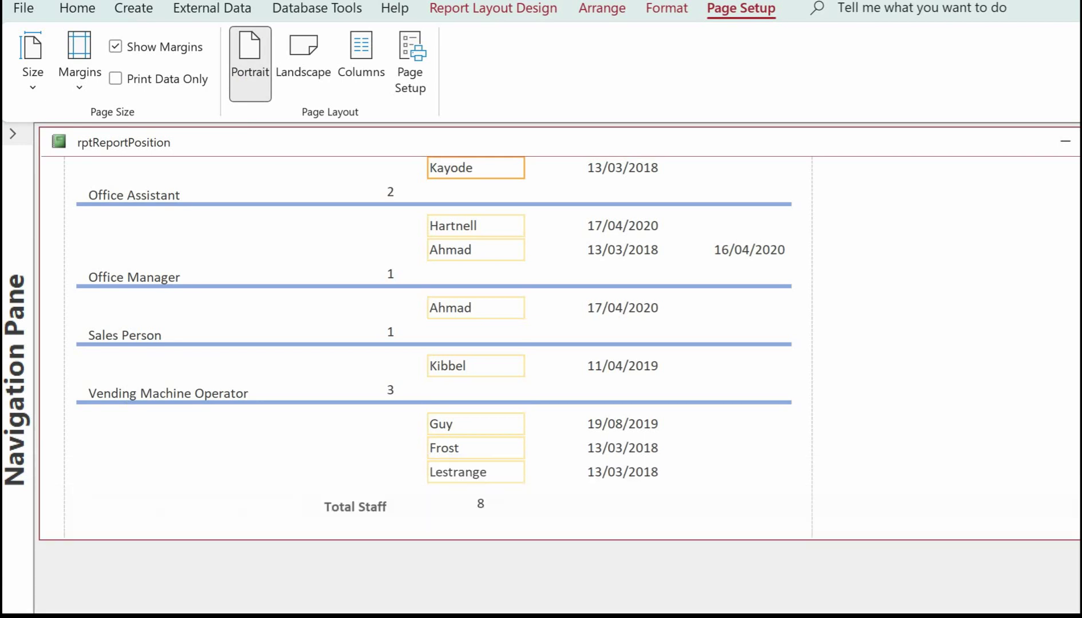
left_click(376, 509)
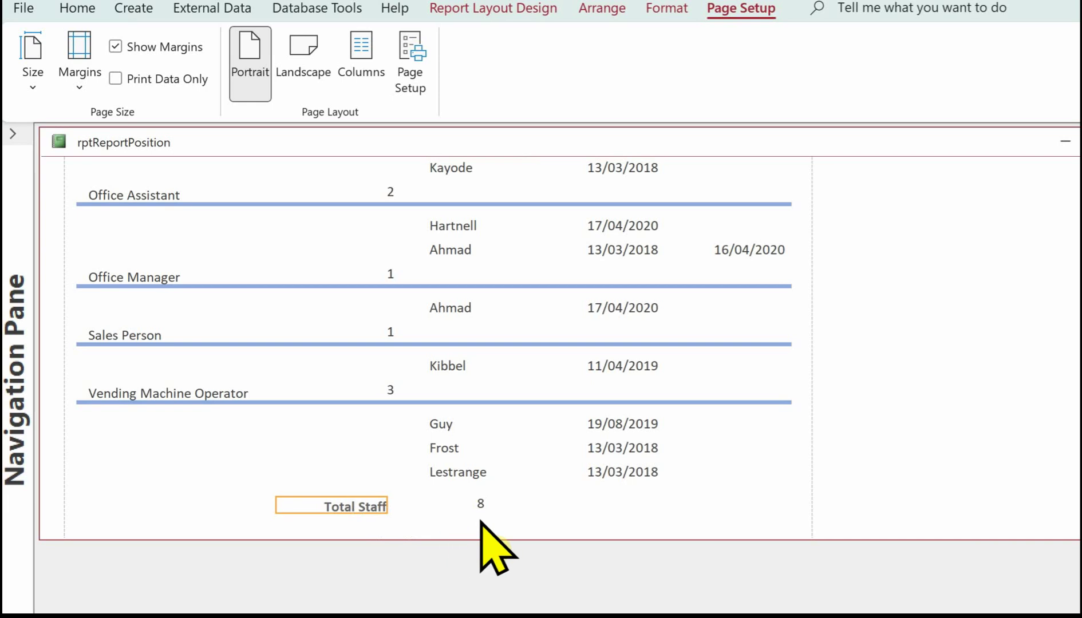
left_click(482, 504)
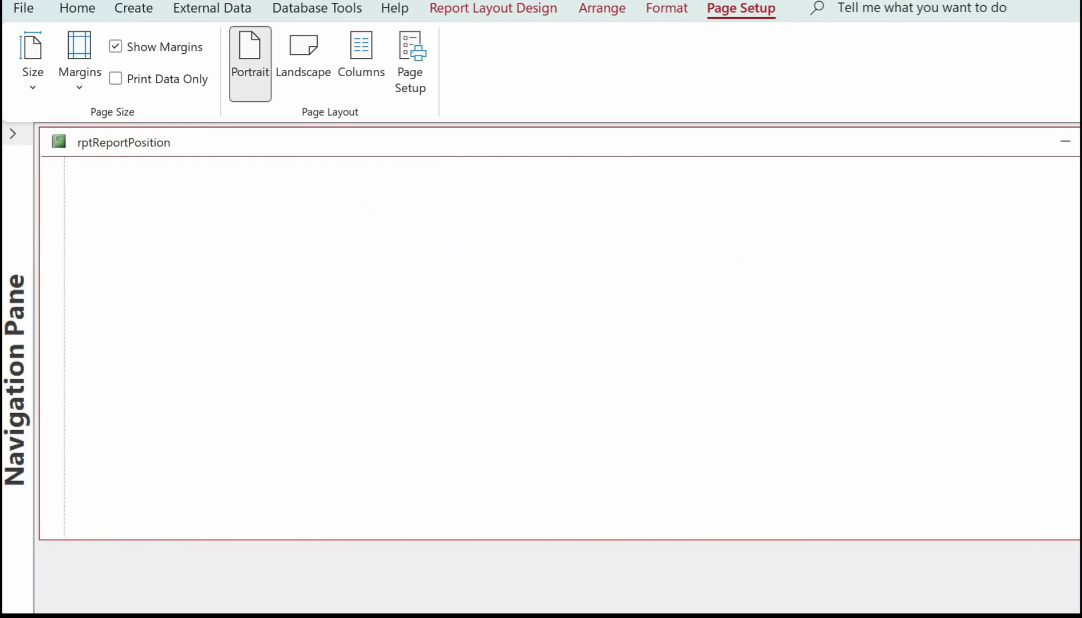
scroll(401, 315, "up", 5)
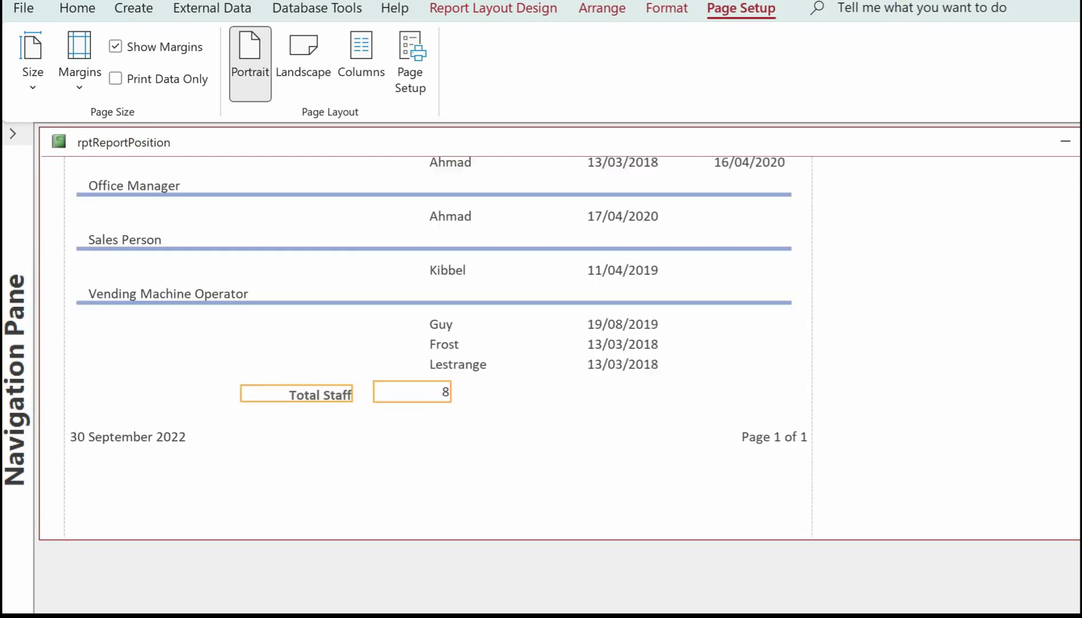
scroll(438, 343, "up", 3)
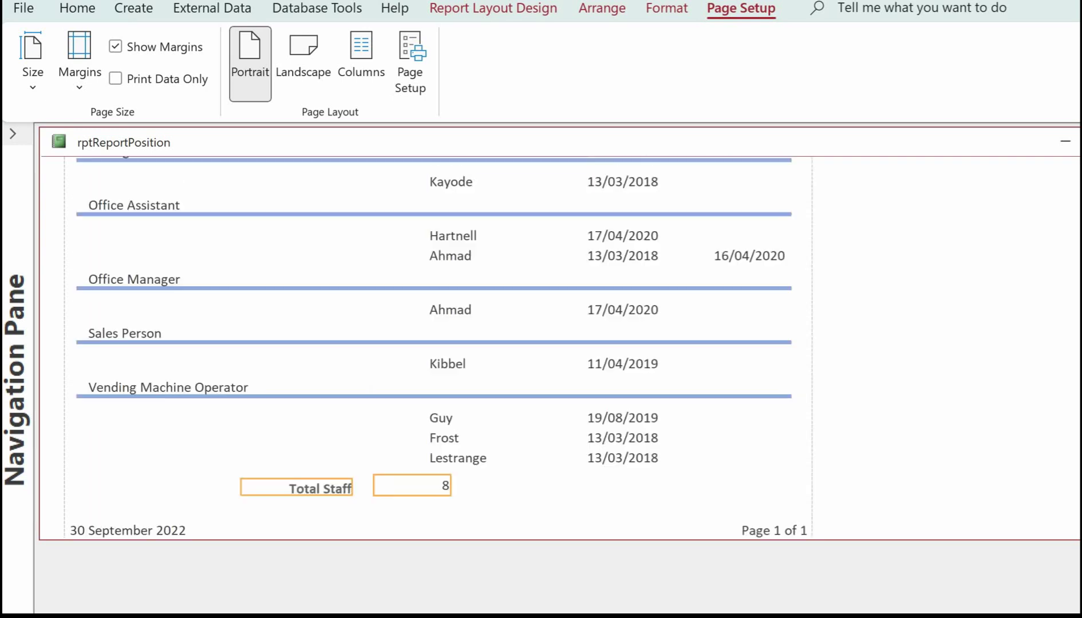
scroll(434, 343, "up", 2)
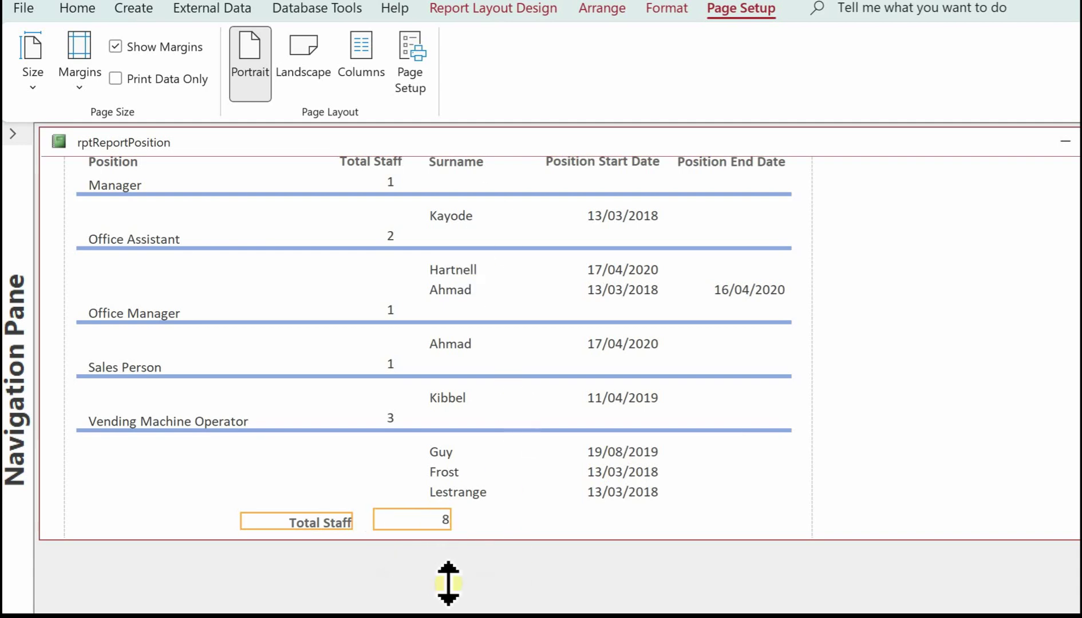
left_click_drag(375, 511, 373, 511)
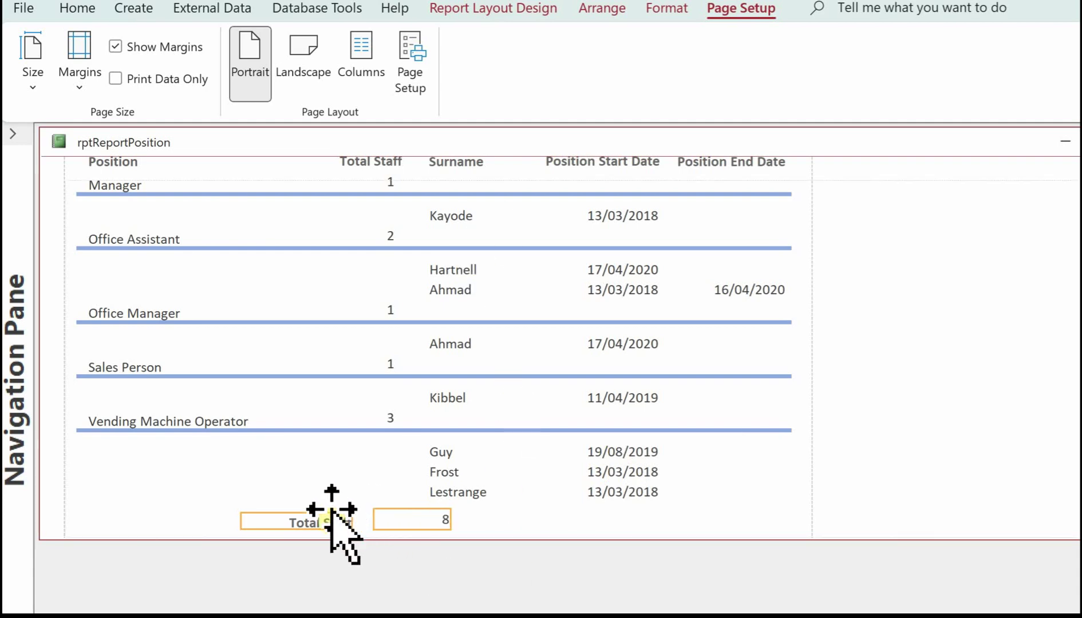
scroll(329, 526, "down", 5)
scroll(372, 309, "up", 2)
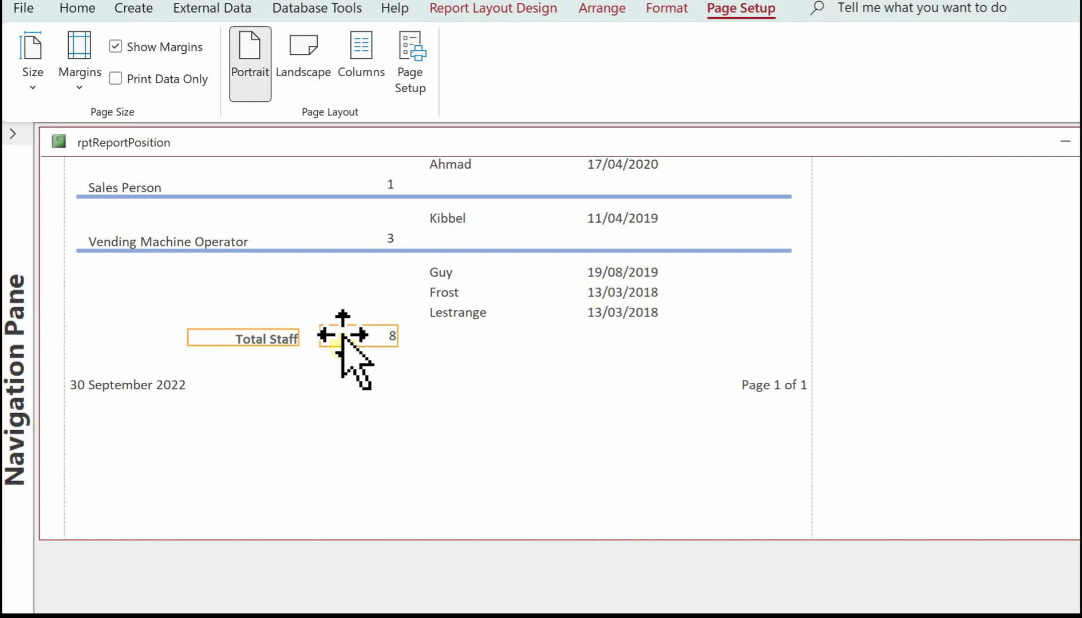
scroll(347, 336, "down", 3)
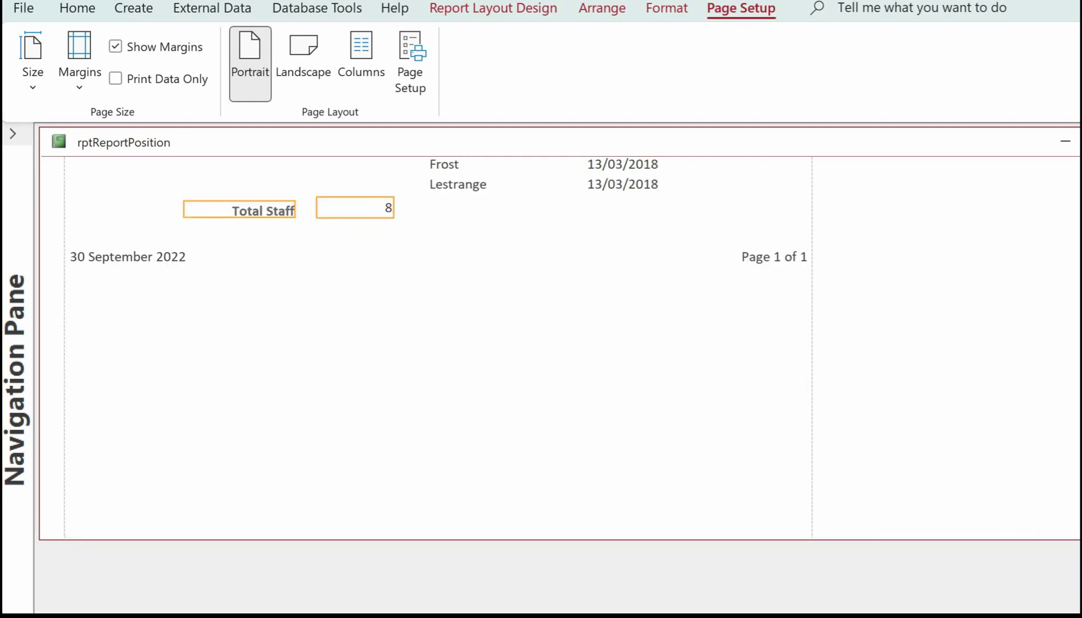
Step: Narrow the Report Footer's staff count box to about 1 cm by moving its left edge rightward
key("ctrl+z")
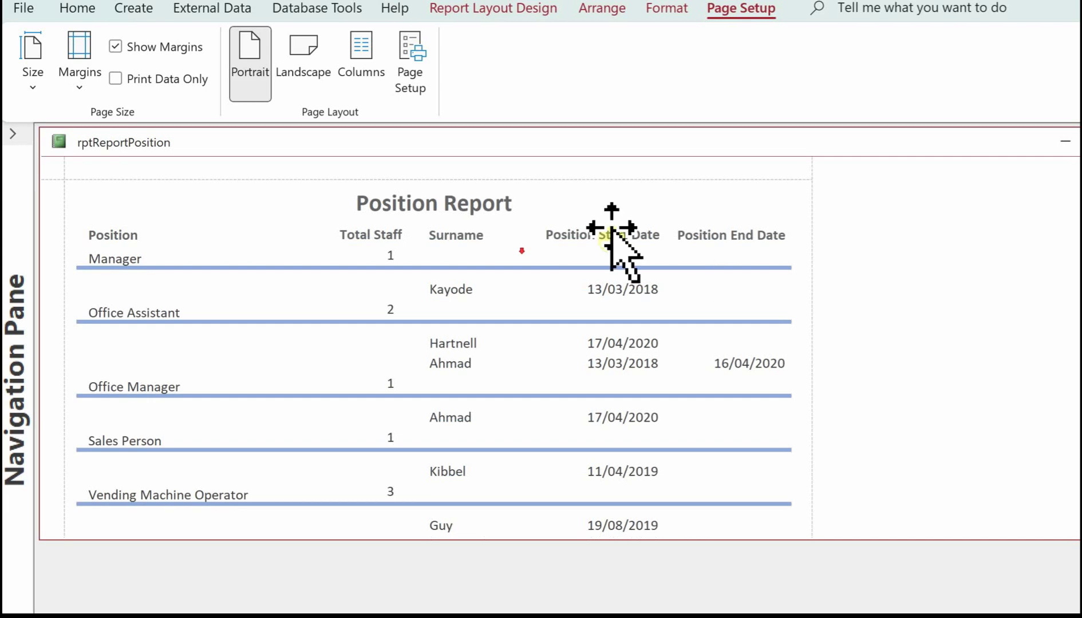
scroll(519, 253, "down", 2)
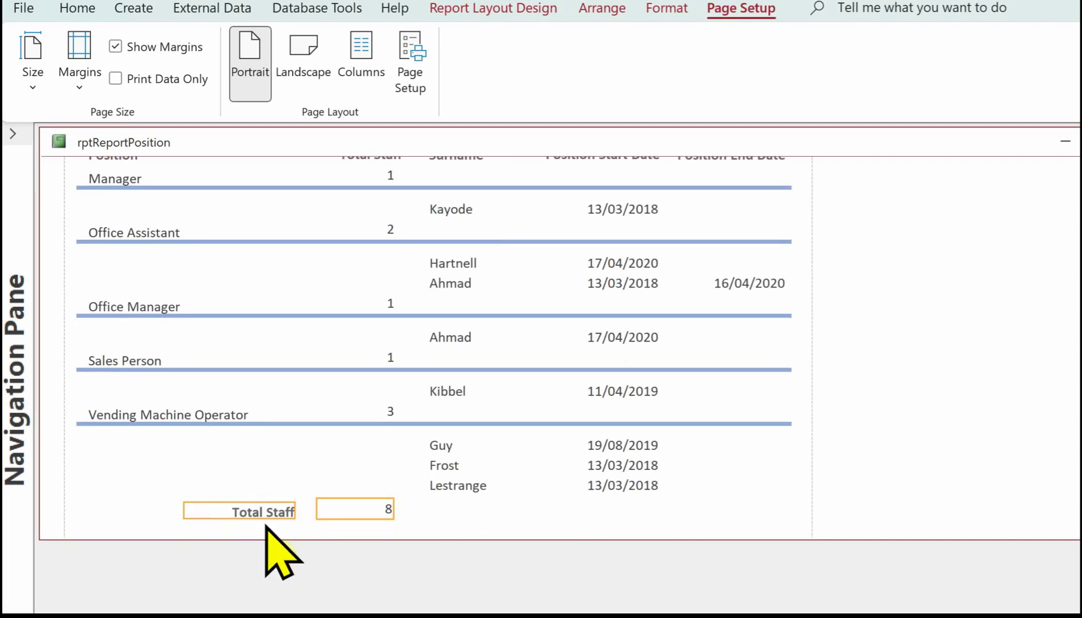
left_click(348, 511)
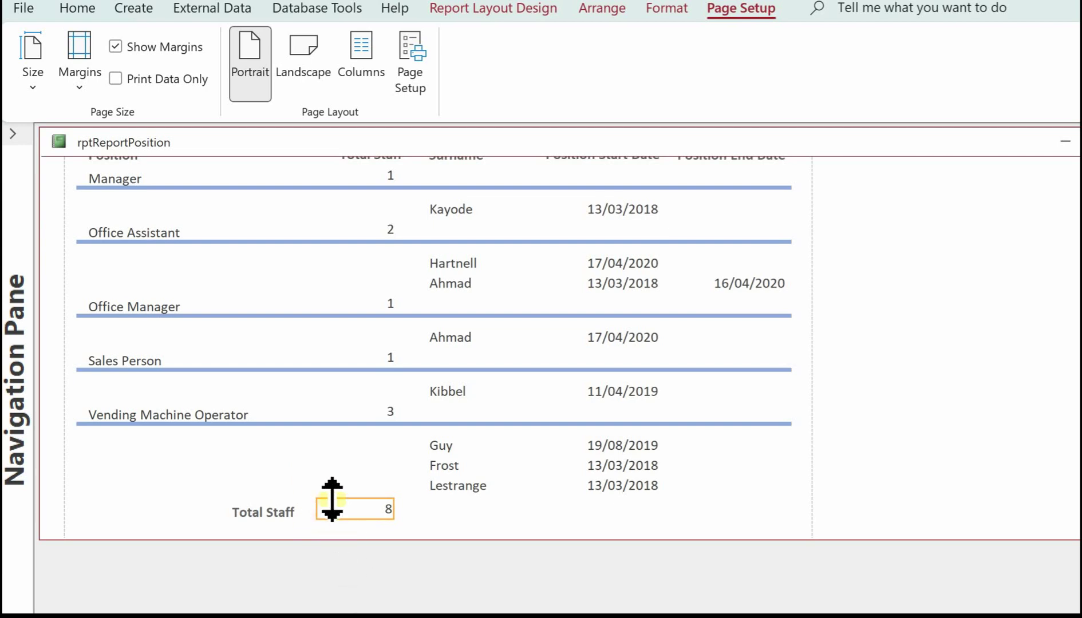
left_click(359, 534)
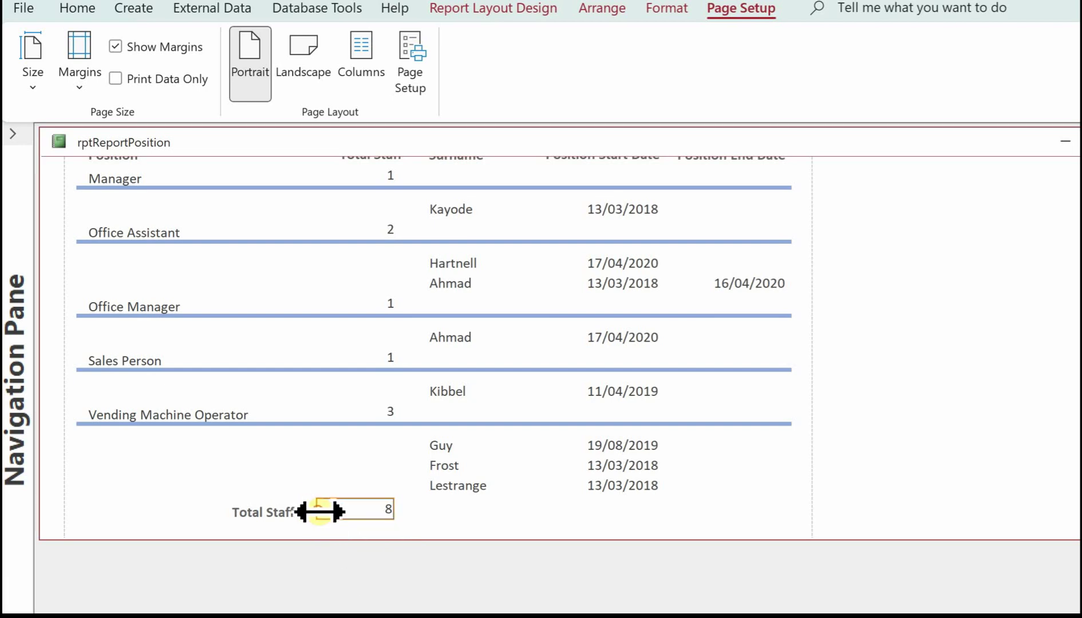
Step: Move the footer's Total Staff label rightward until it sits right beside the overall count and level with it
left_click(278, 512)
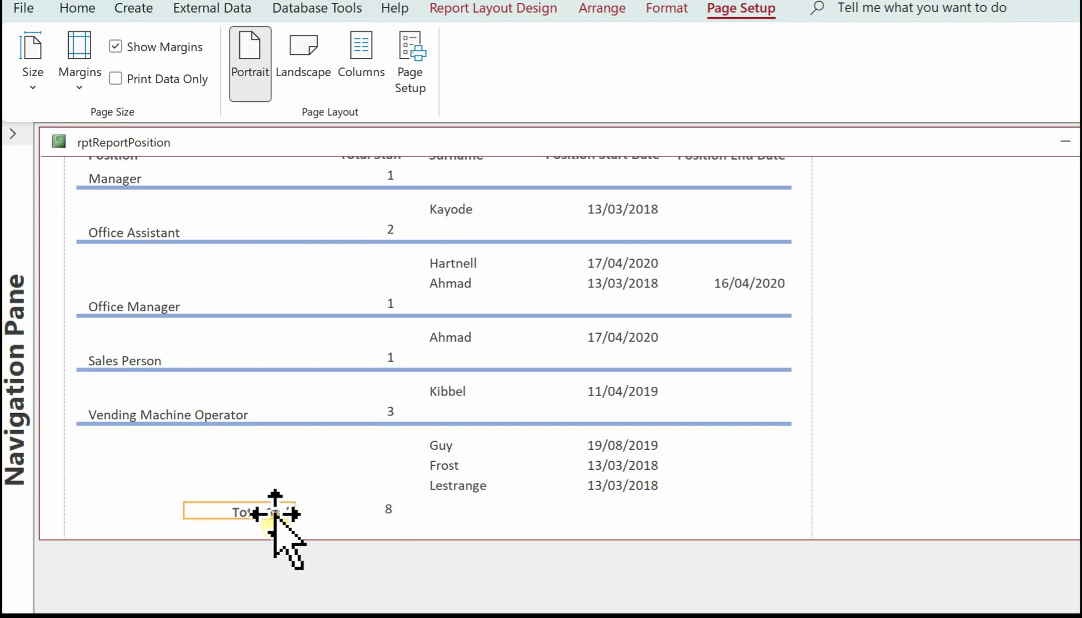
scroll(304, 515, "down", 5)
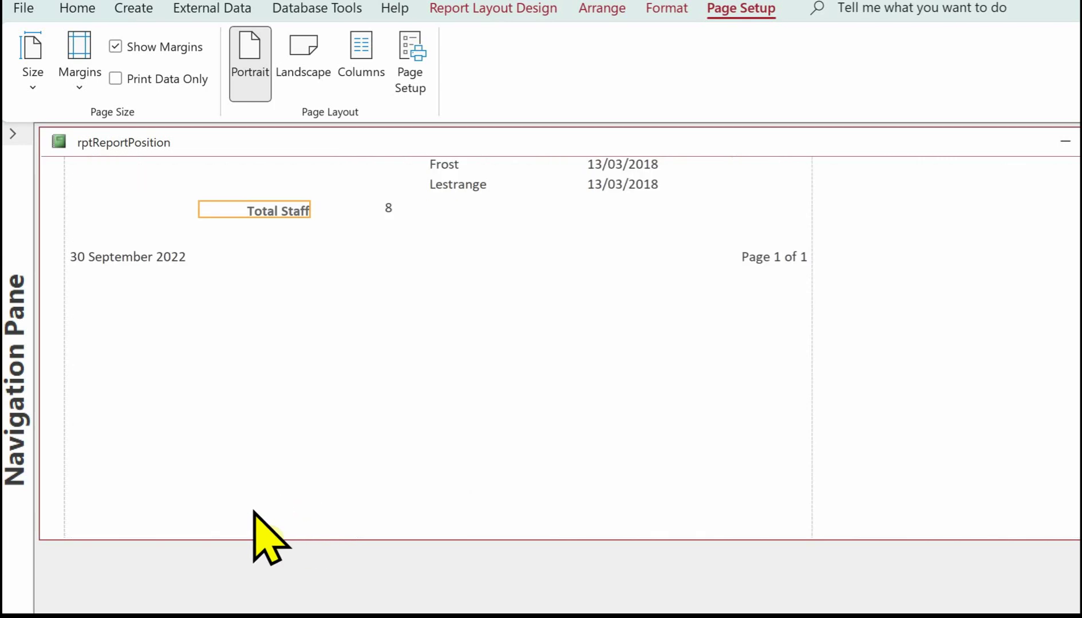
left_click_drag(283, 208, 326, 203)
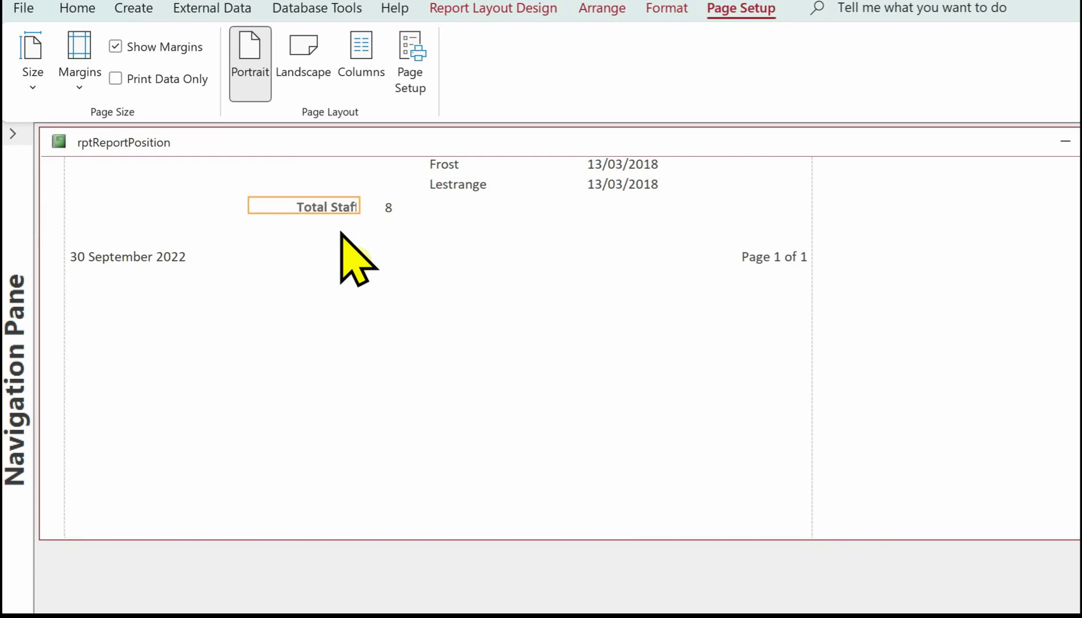
Step: Center the text of the footer's Total Staff label
left_click(324, 207)
left_click(309, 257)
left_click(329, 207)
left_click(658, 9)
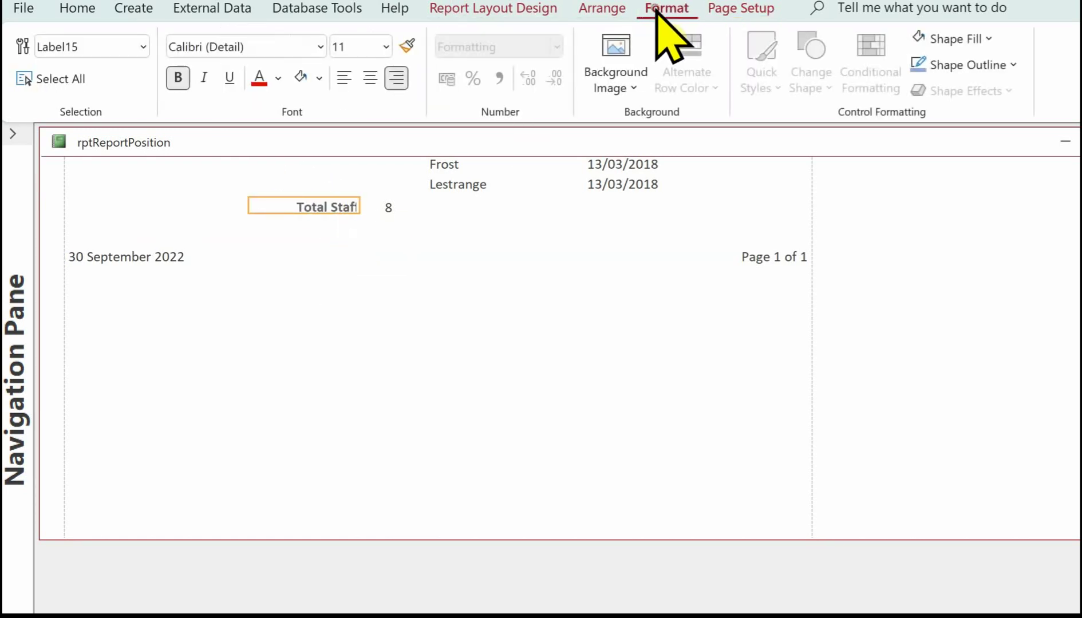
left_click(371, 80)
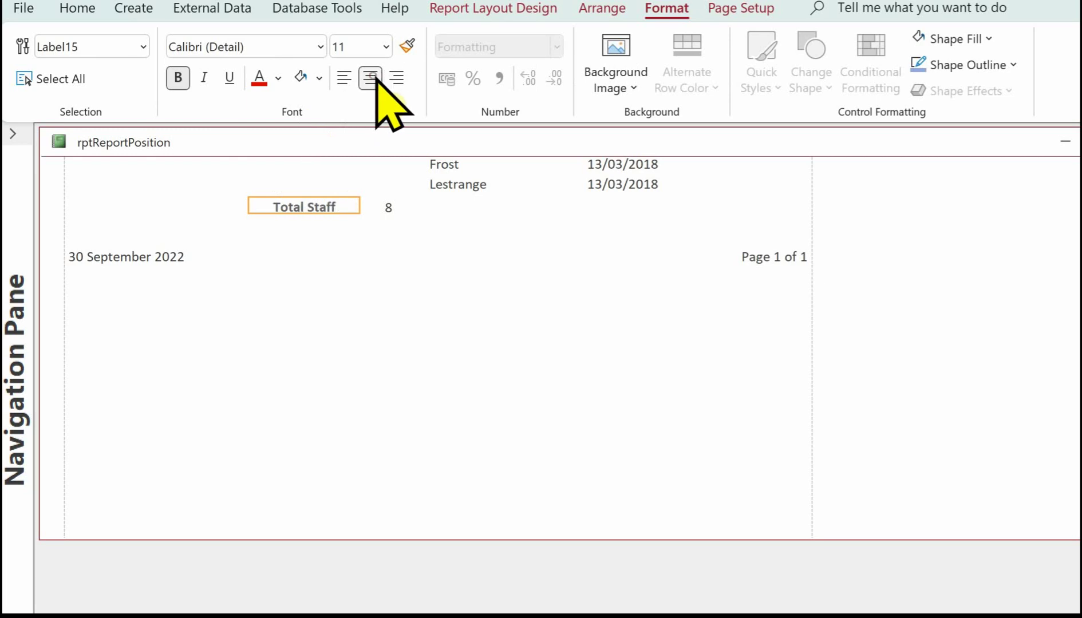
scroll(367, 321, "up", 5)
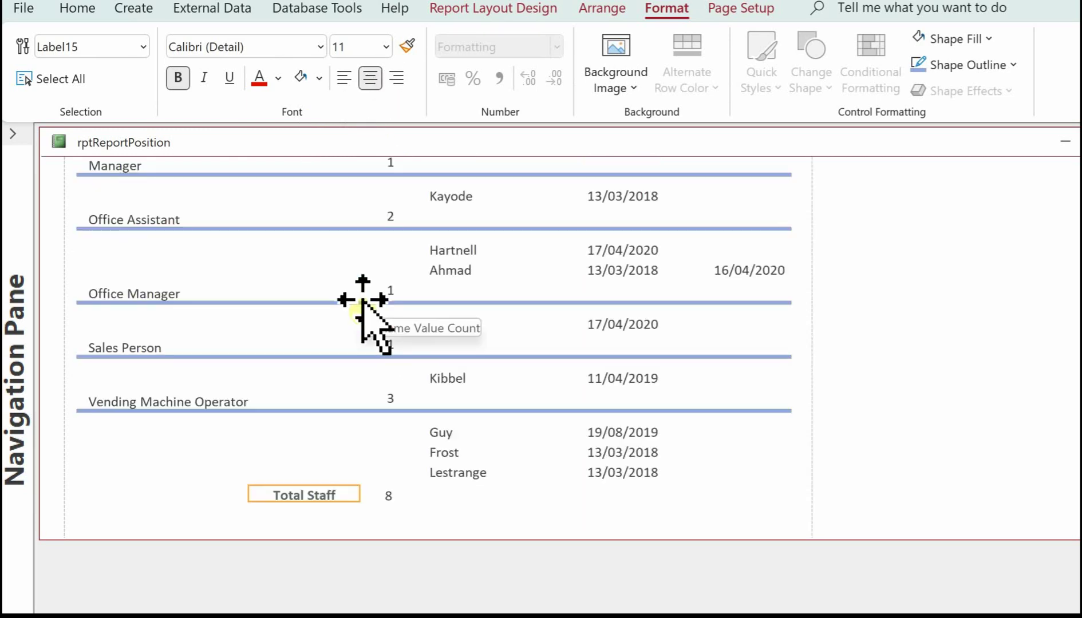
scroll(364, 299, "down", 2)
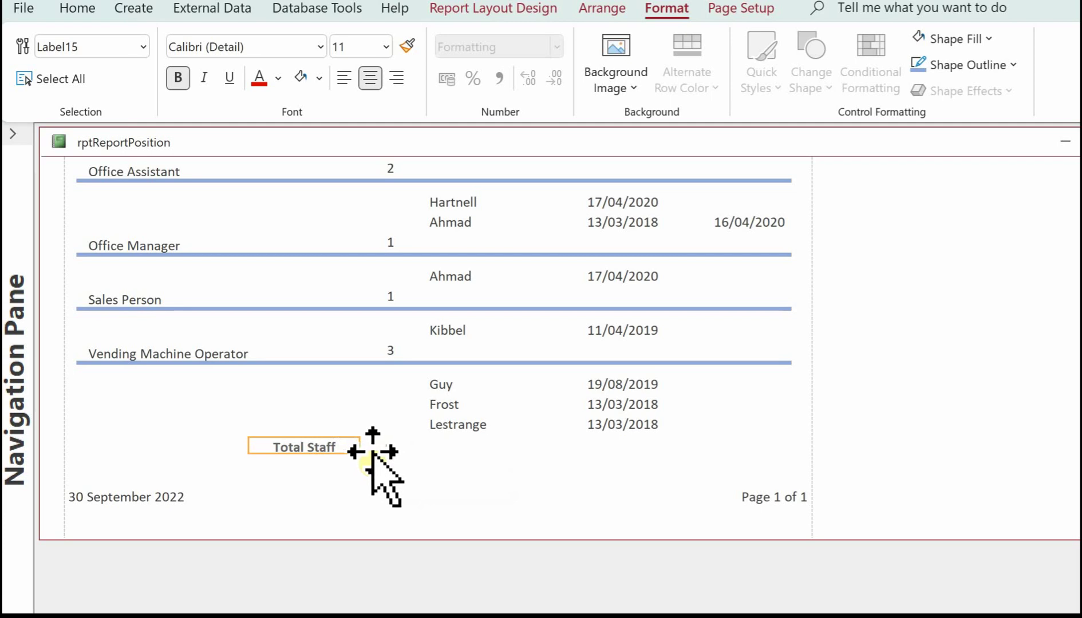
Step: In Design View, copy the blue divider line from the Position Header into the Report Footer, just below the section's top edge
left_click(507, 11)
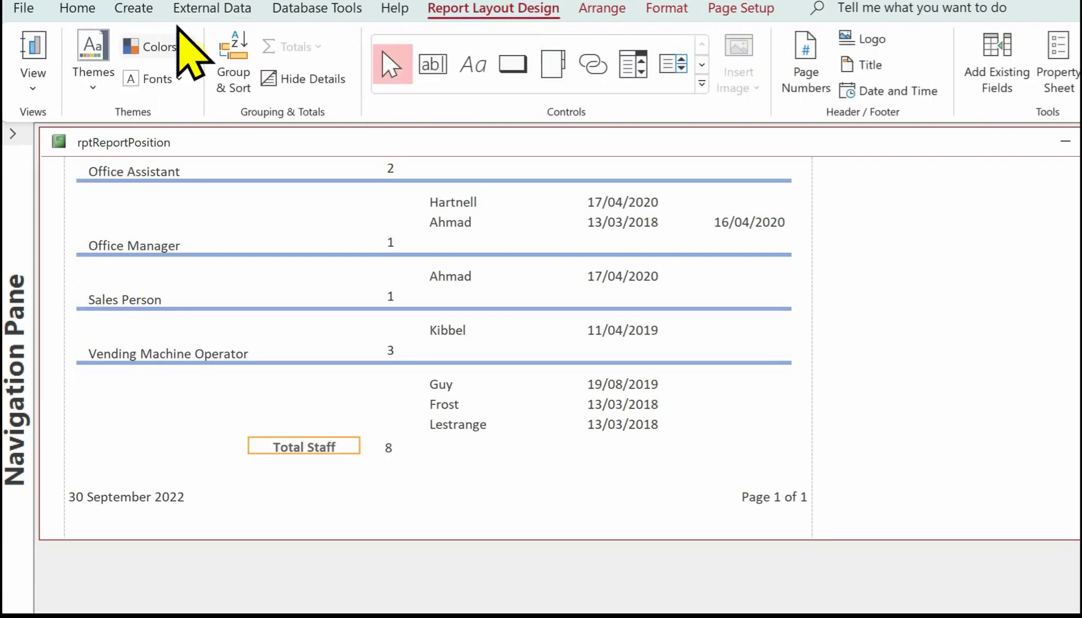
left_click(32, 86)
left_click(107, 281)
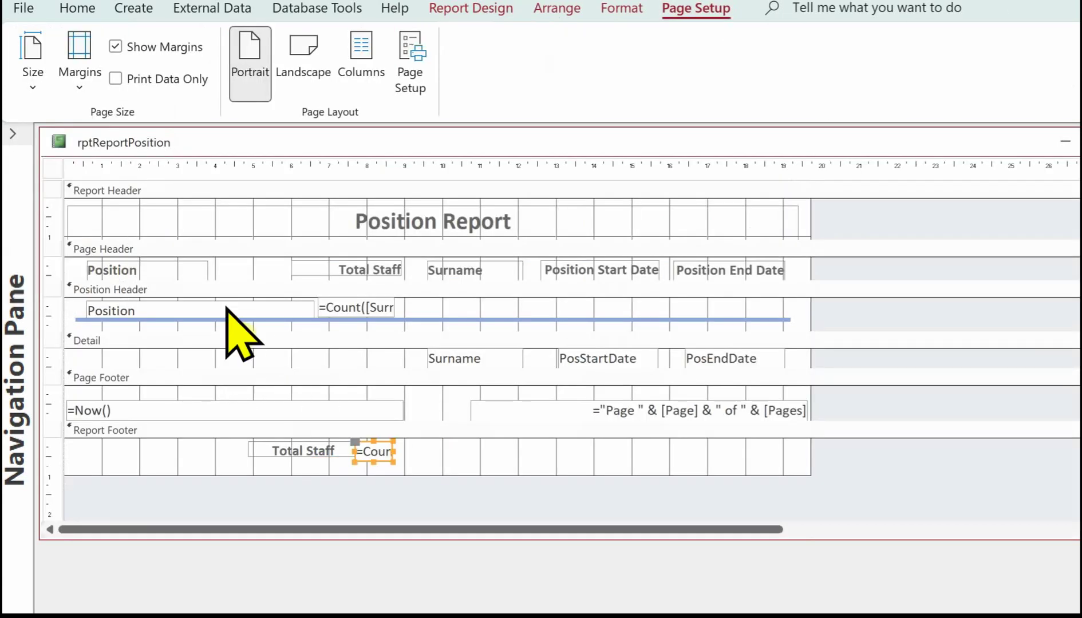
left_click(383, 320)
right_click(383, 320)
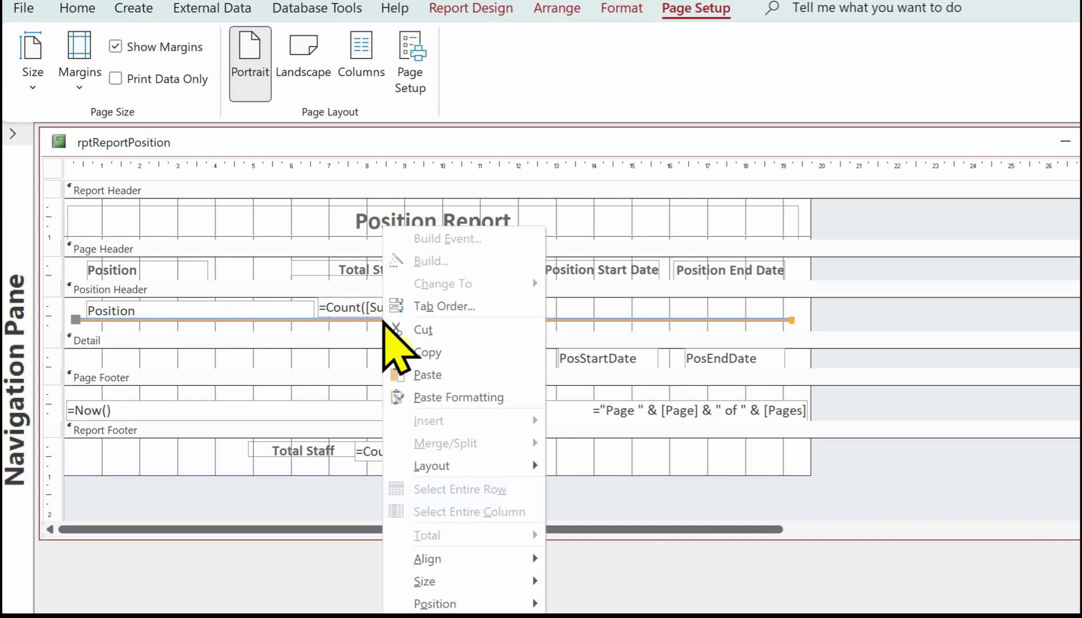
left_click(436, 350)
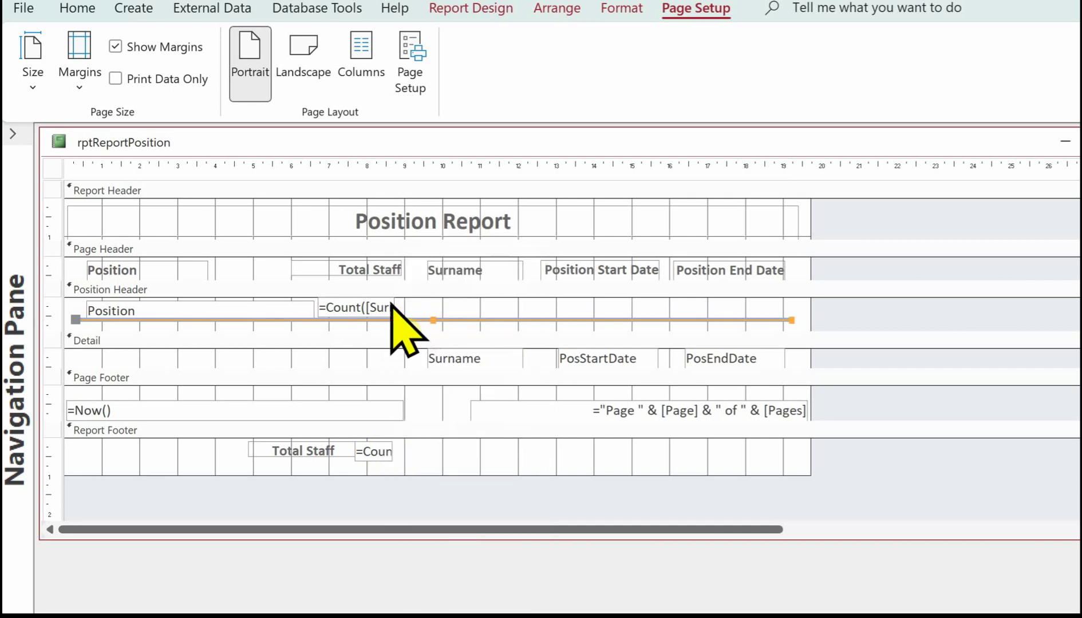
left_click(124, 452)
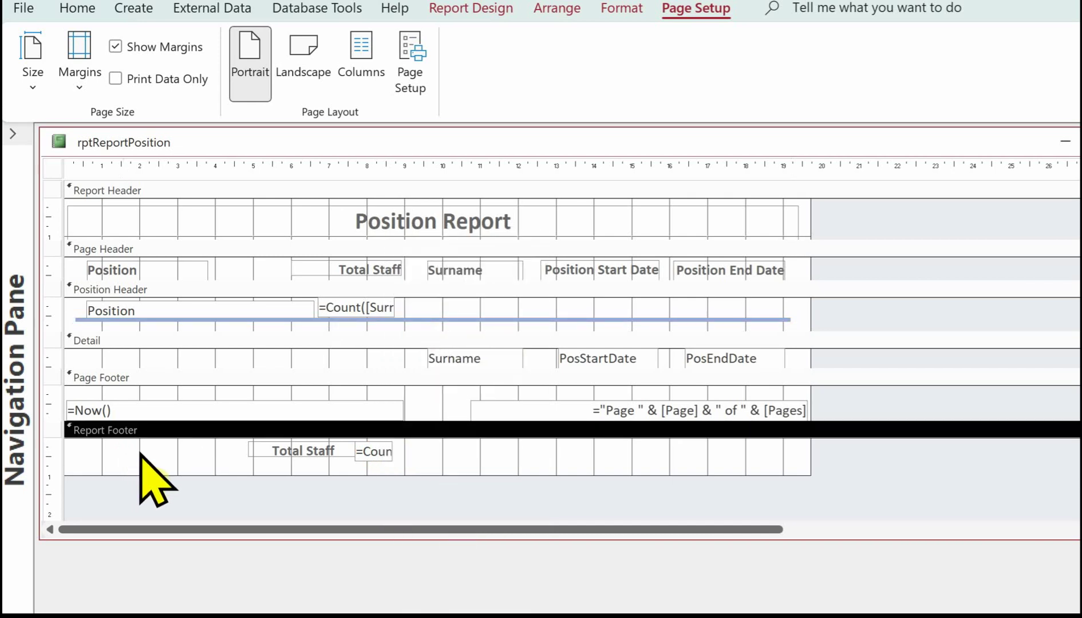
right_click(141, 452)
left_click(211, 532)
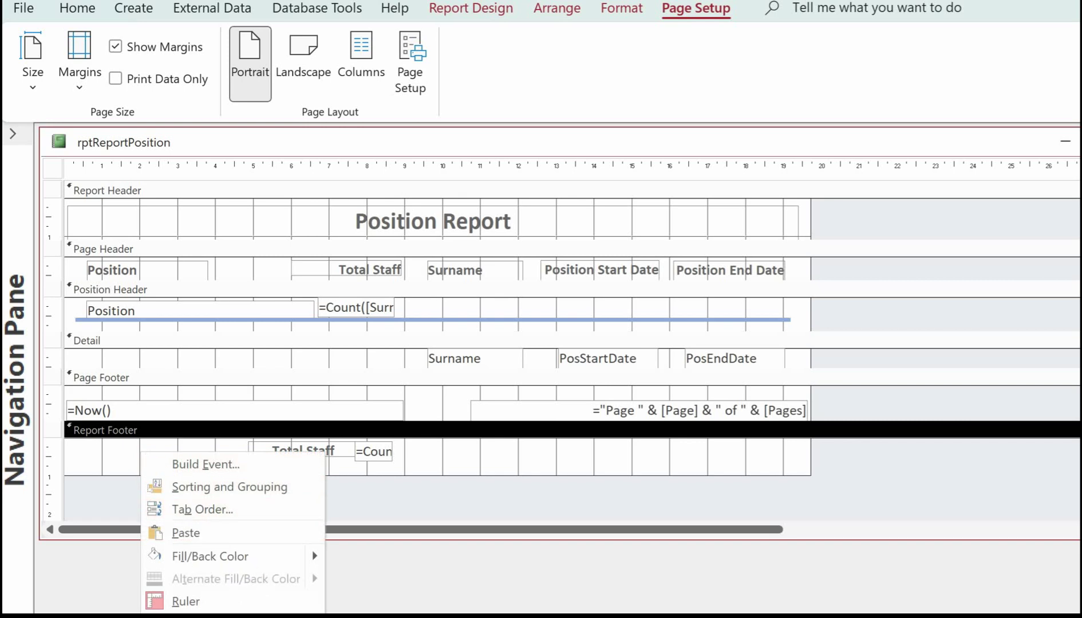
left_click(207, 533)
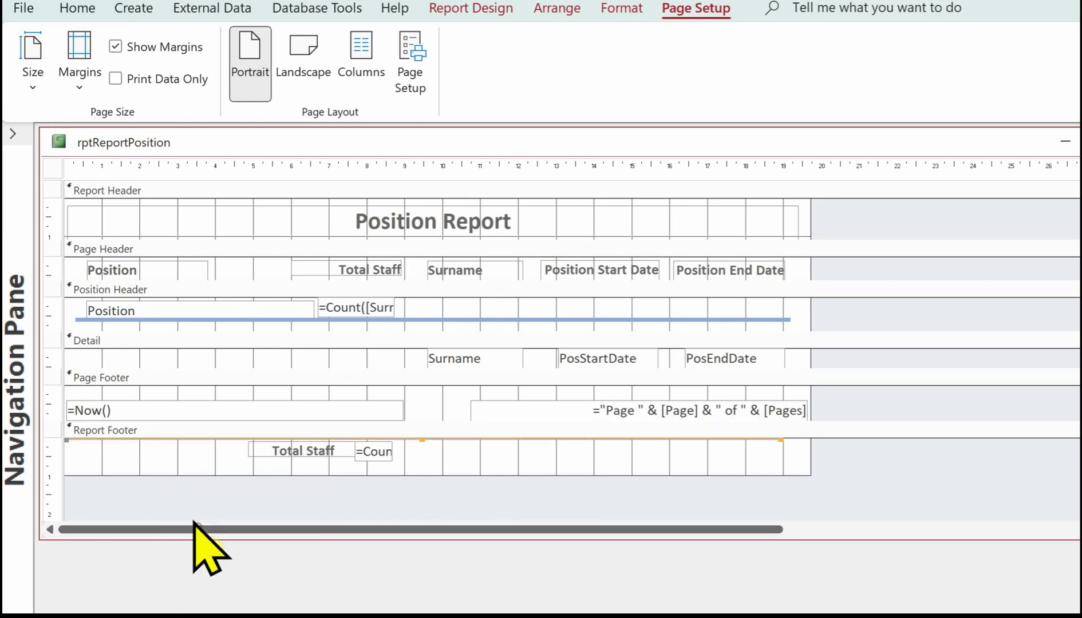
left_click(448, 439)
left_click_drag(448, 439, 448, 441)
Step: Move the footer's Total Staff label and count box down together, clear of the blue divider line
left_click(349, 455)
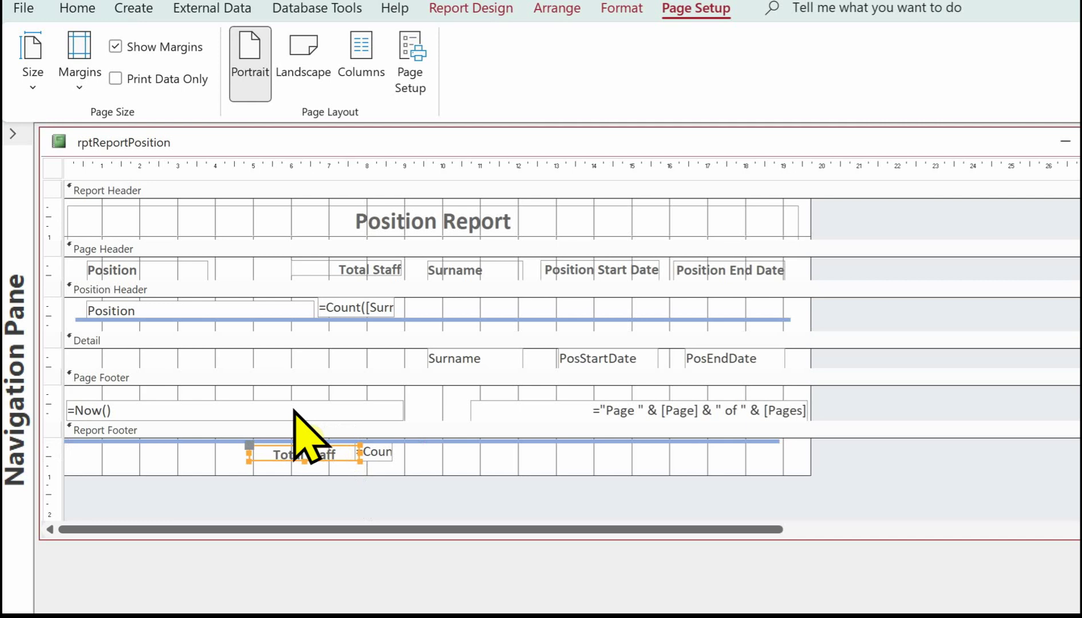
left_click(375, 452, "shift")
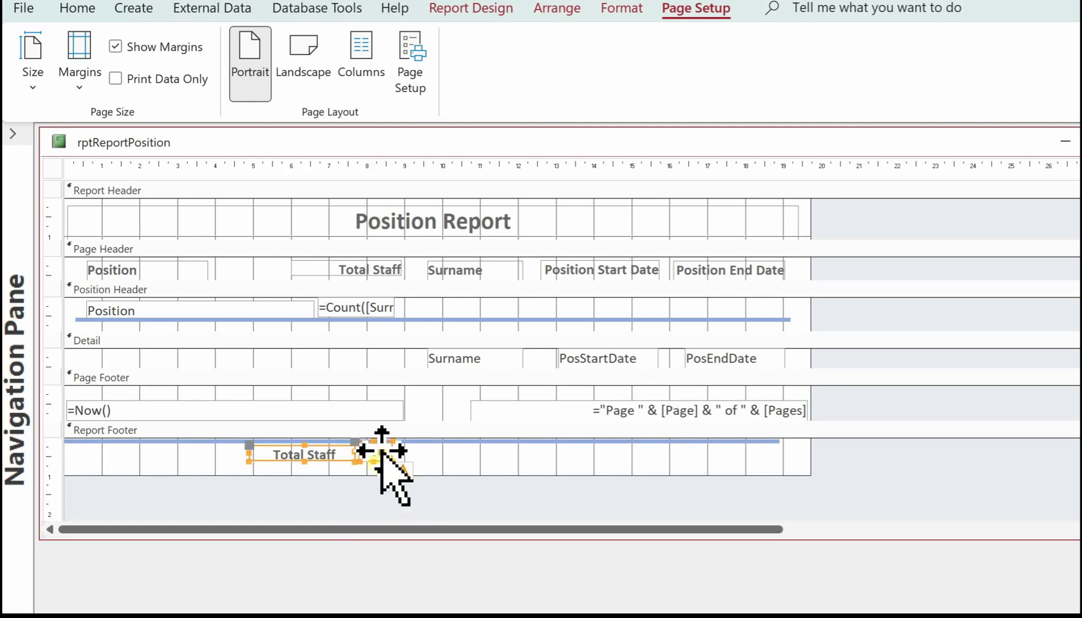
left_click_drag(381, 451, 381, 457)
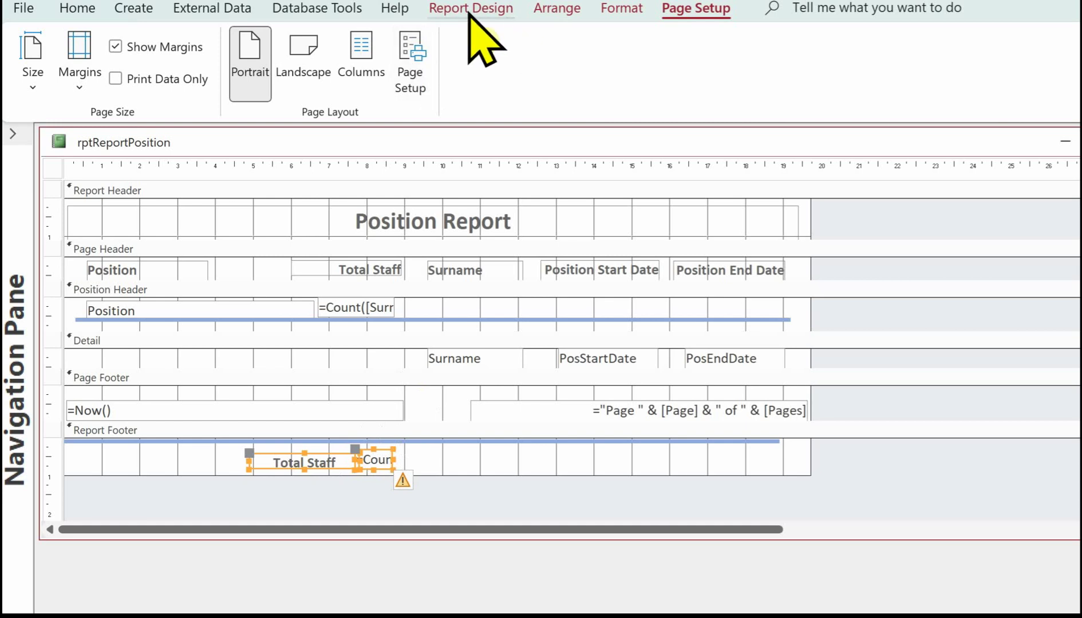
Step: Examine the report in Report View, checking the footer's divider line and the placement of the overall Total Staff figure
left_click(494, 12)
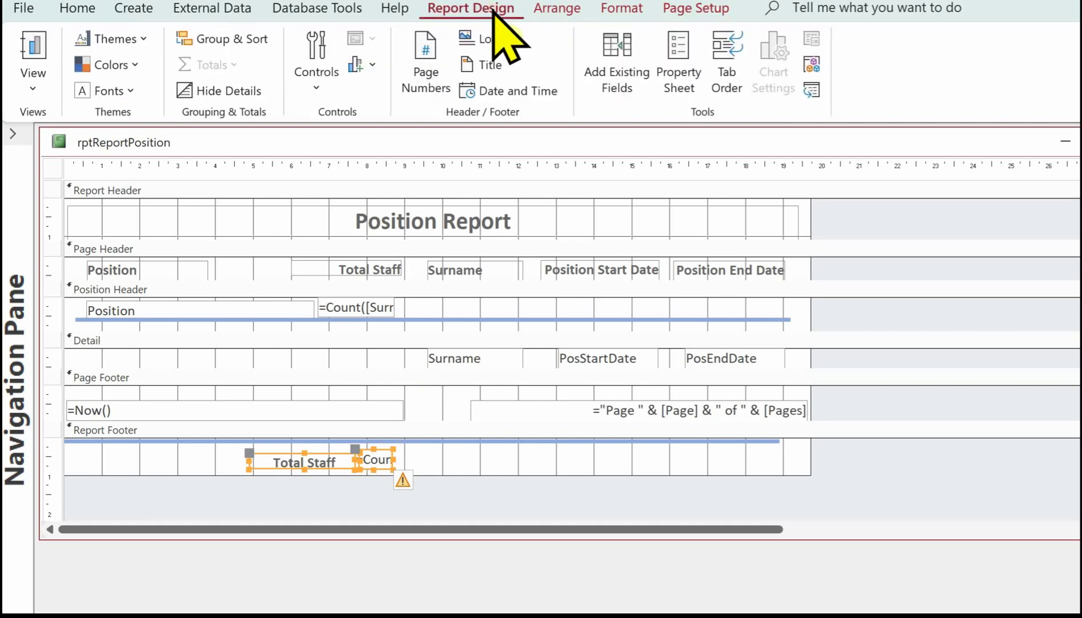
left_click(35, 55)
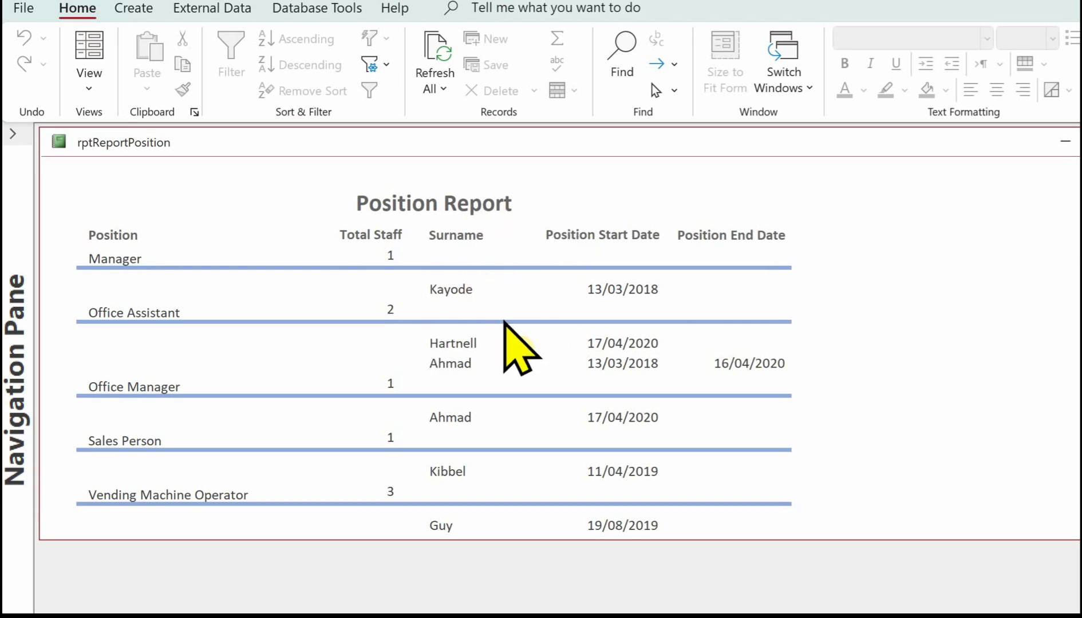
scroll(500, 309, "down", 1)
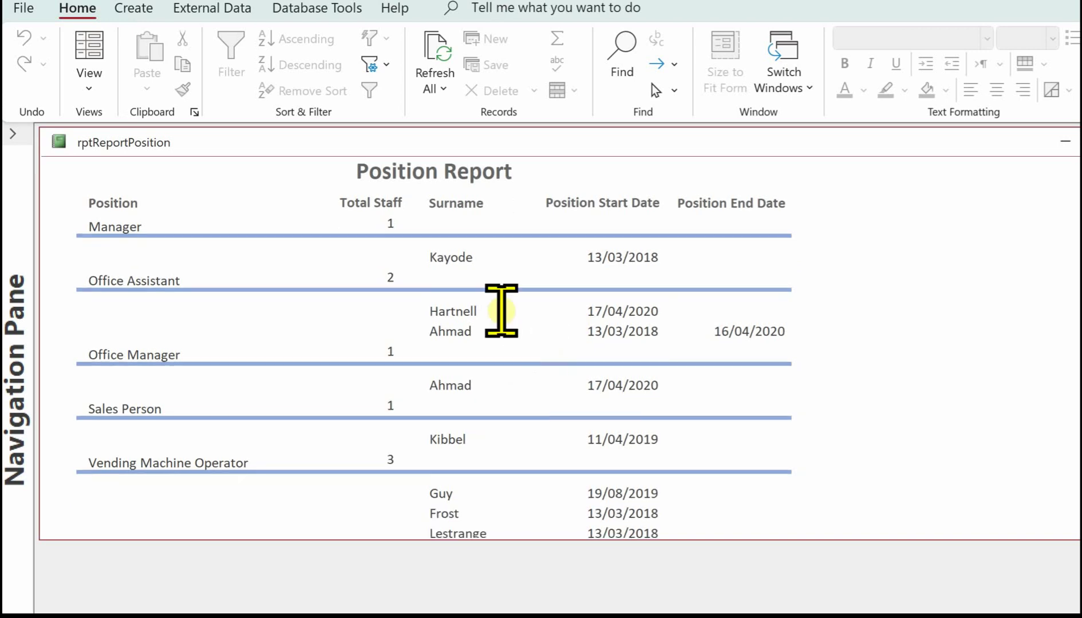
scroll(502, 309, "down", 2)
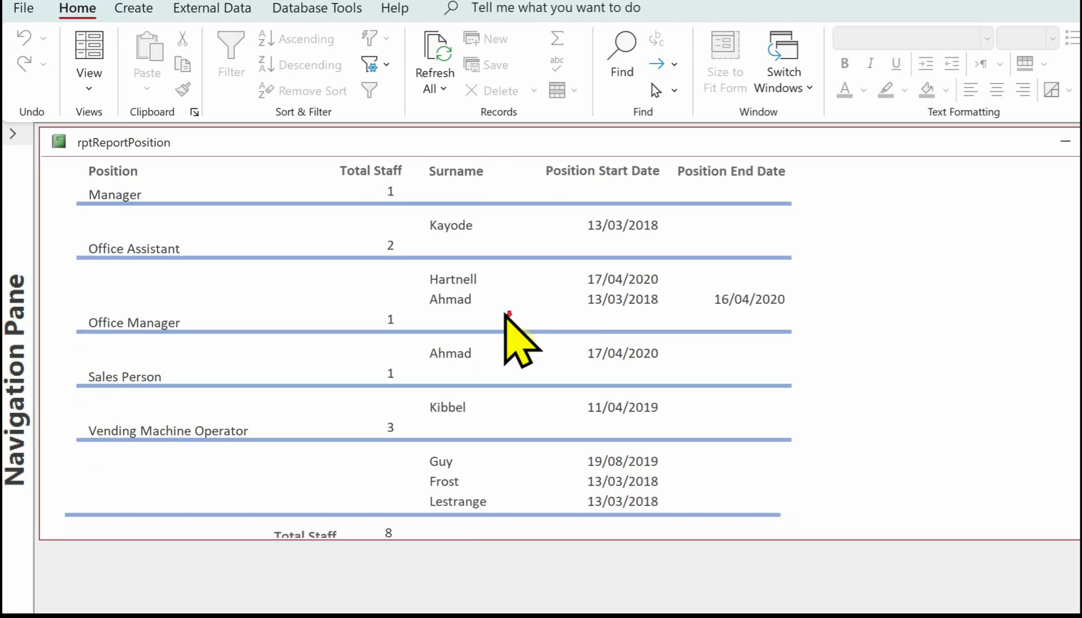
scroll(550, 360, "down", 1)
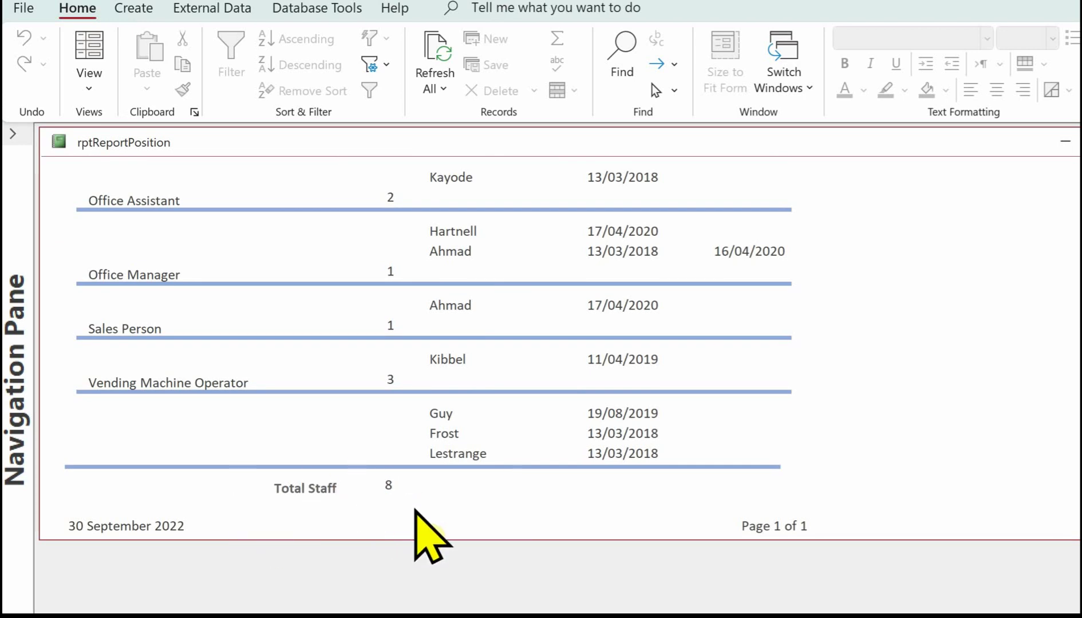
scroll(385, 489, "up", 2)
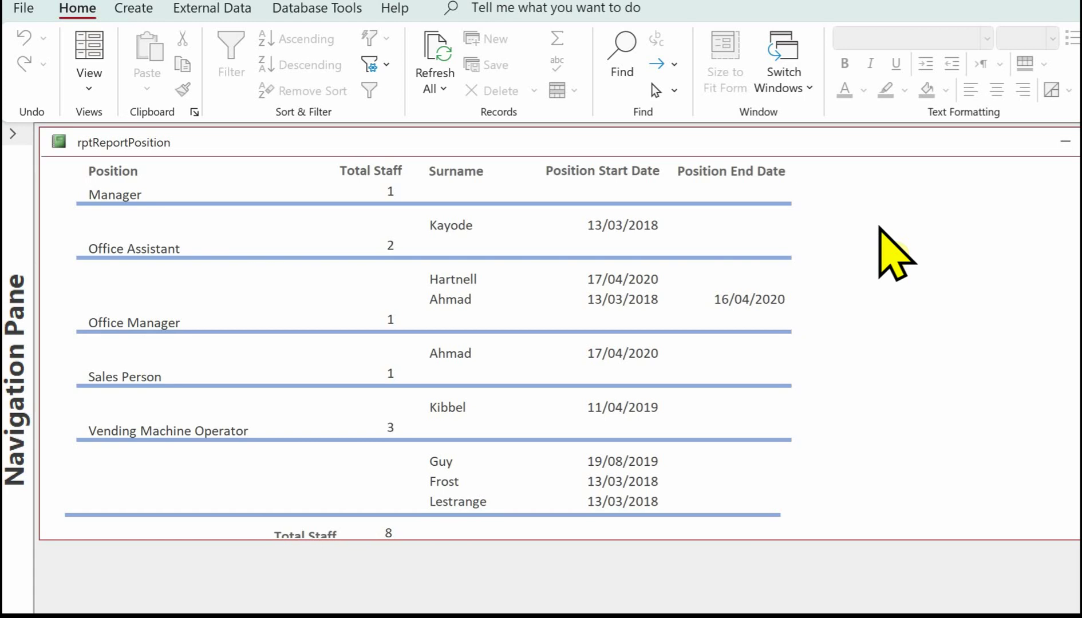
Step: Publish the report as a PDF named rptReportPosition at minimum size, replacing the existing file
left_click(25, 9)
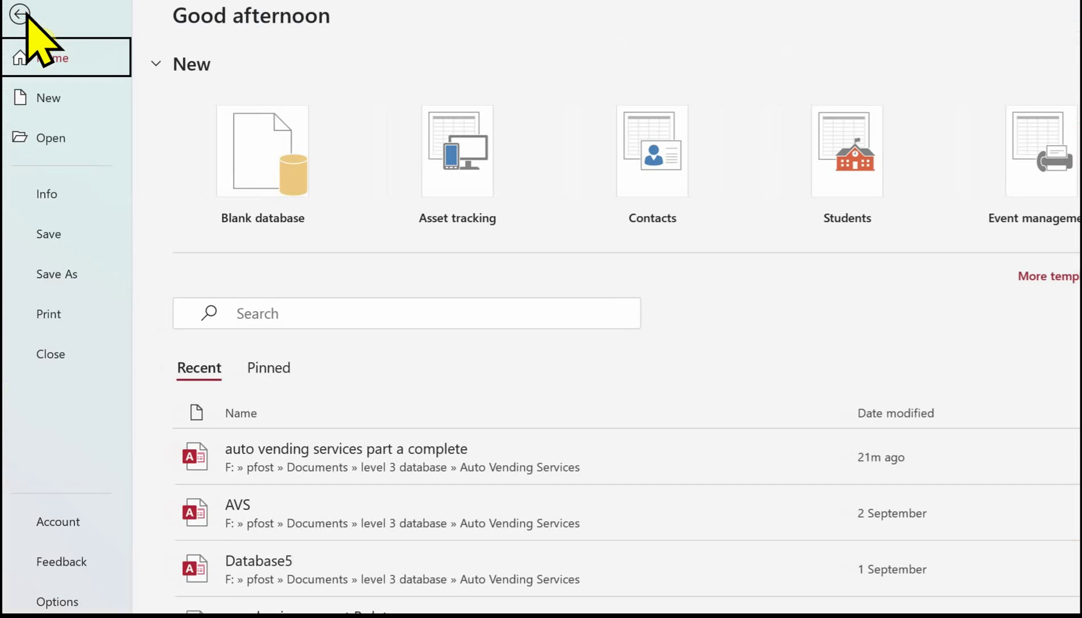
left_click(66, 276)
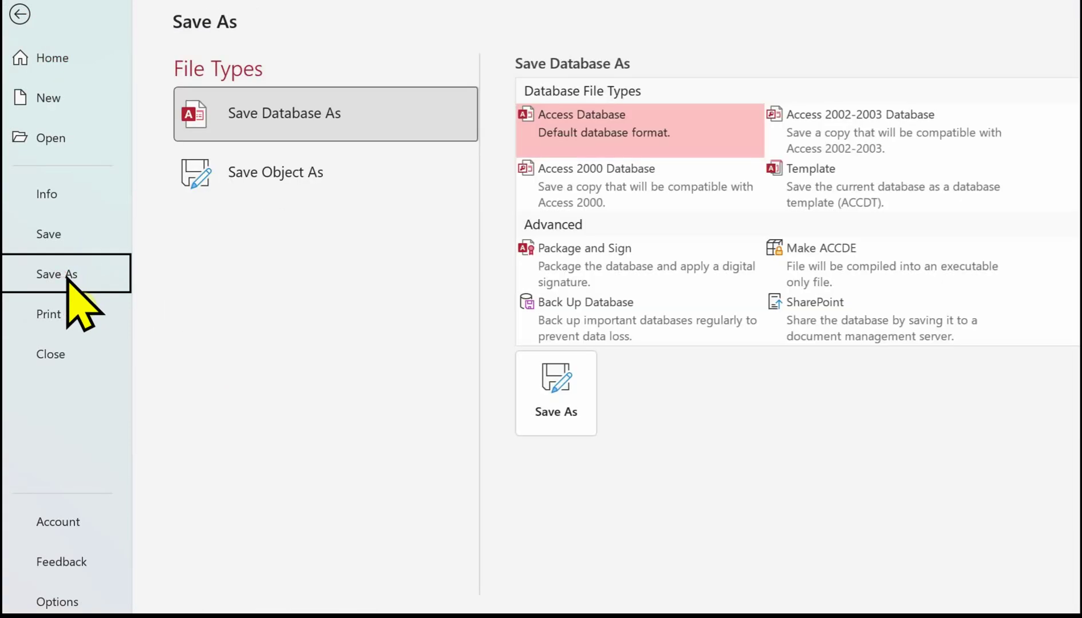
left_click(298, 174)
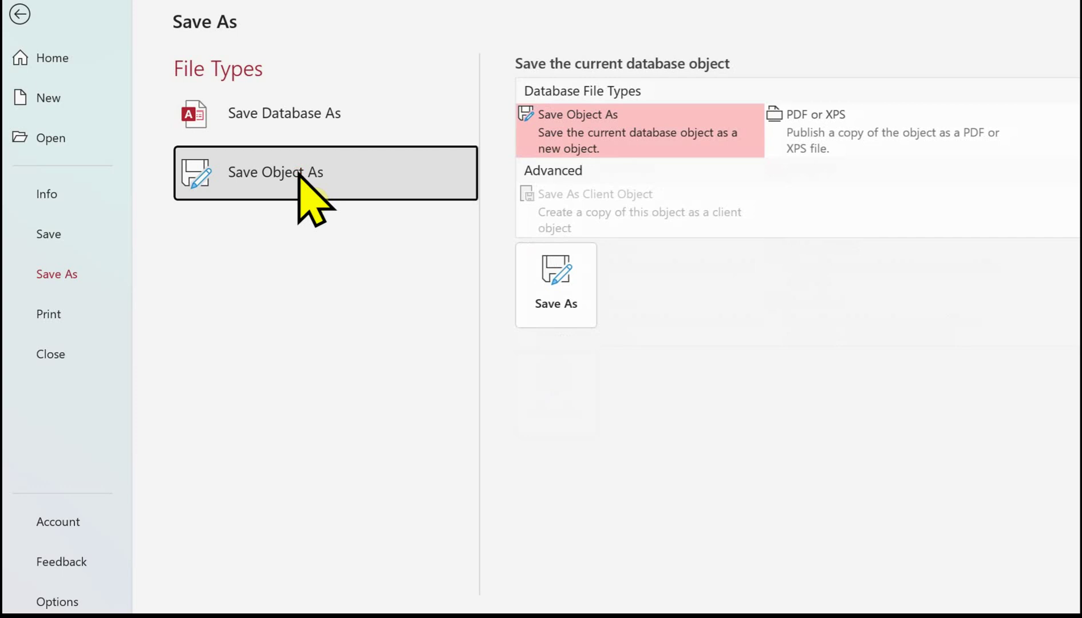
left_click(823, 133)
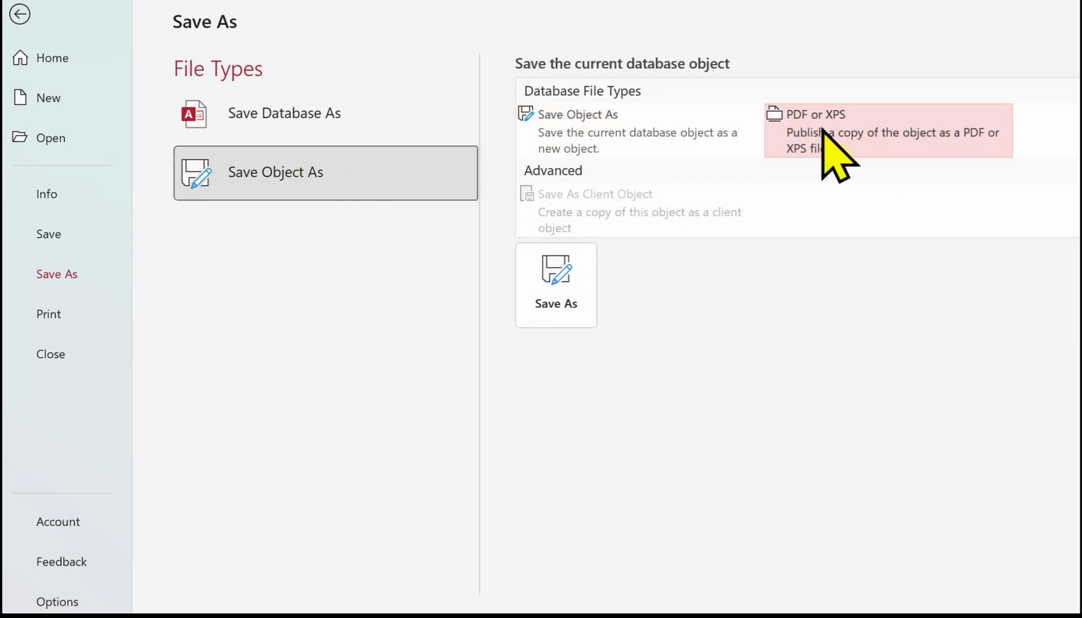
left_click(564, 291)
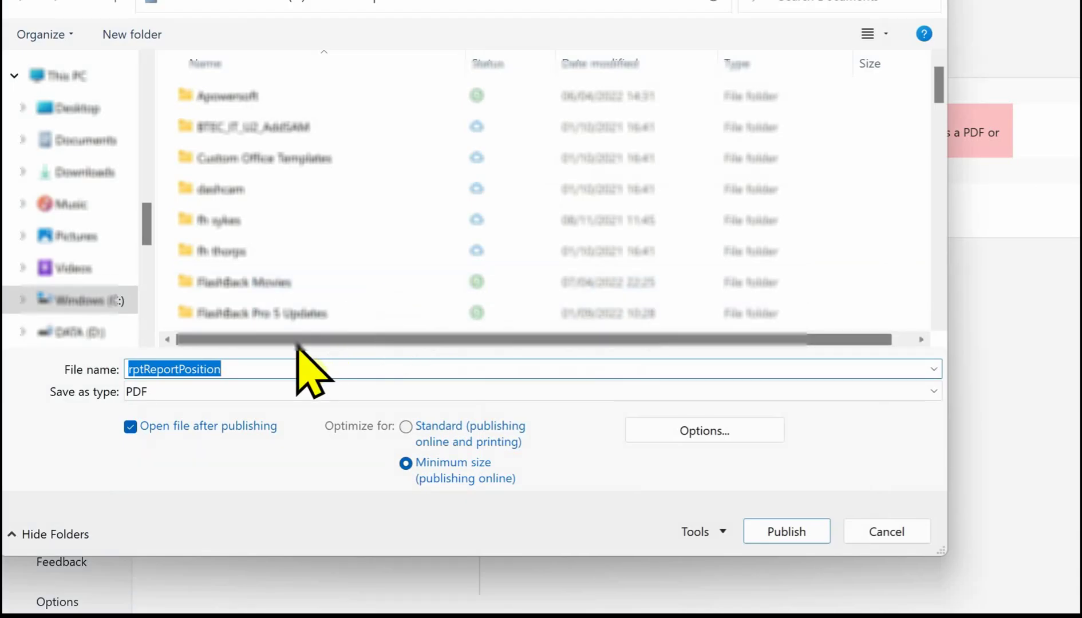
left_click(767, 531)
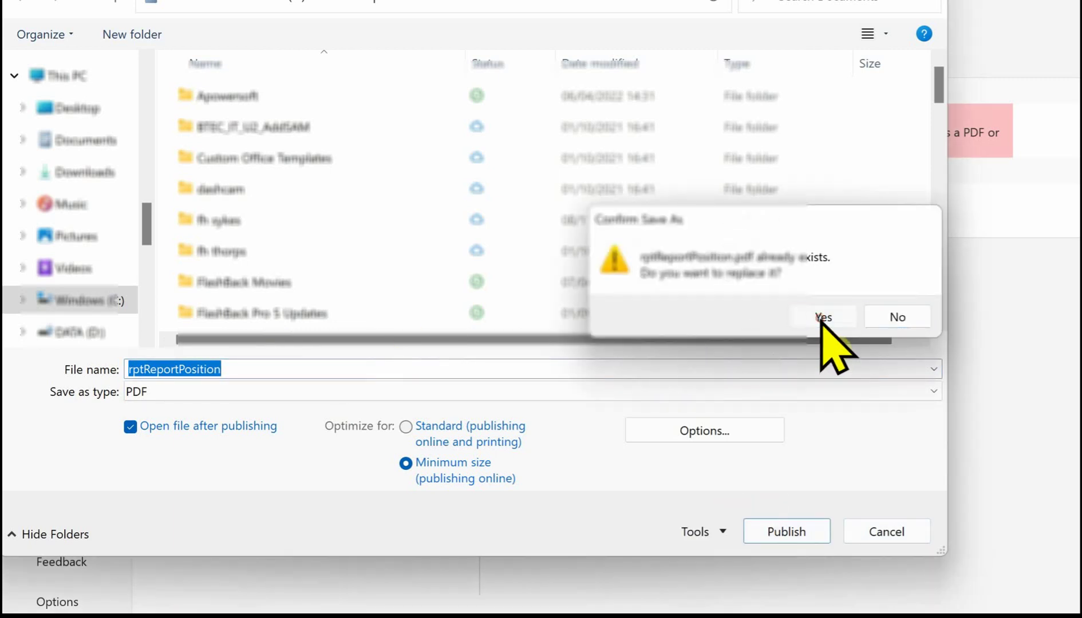
left_click(823, 317)
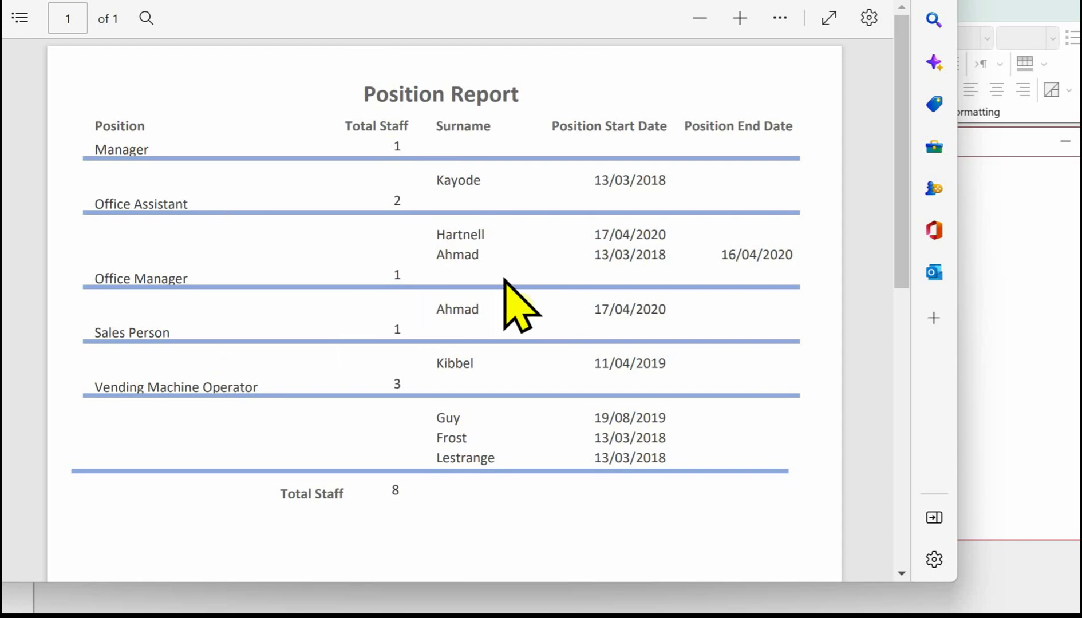
Step: Examine the published PDF from the Position Report title down to the Total Staff figure
scroll(520, 273, "down", 5)
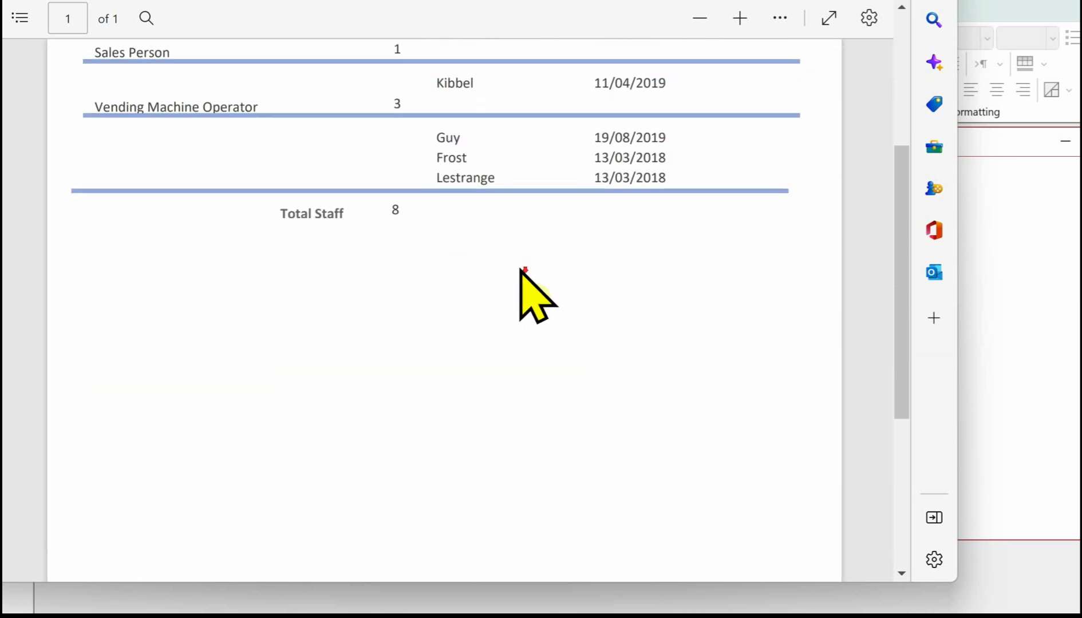
scroll(520, 269, "up", 5)
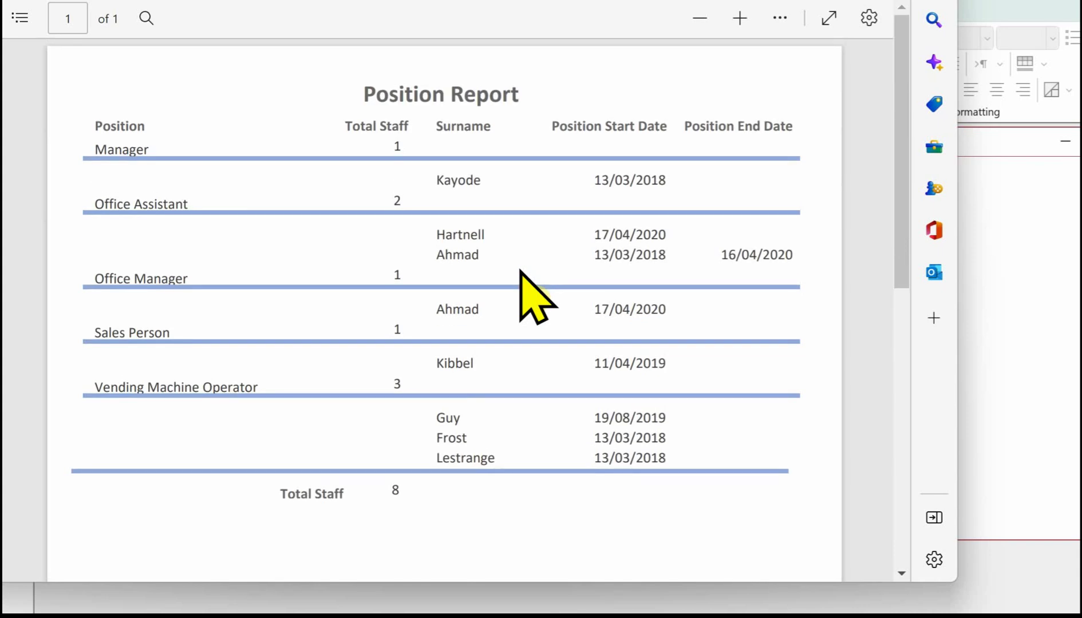
scroll(521, 273, "down", 3)
scroll(522, 283, "up", 3)
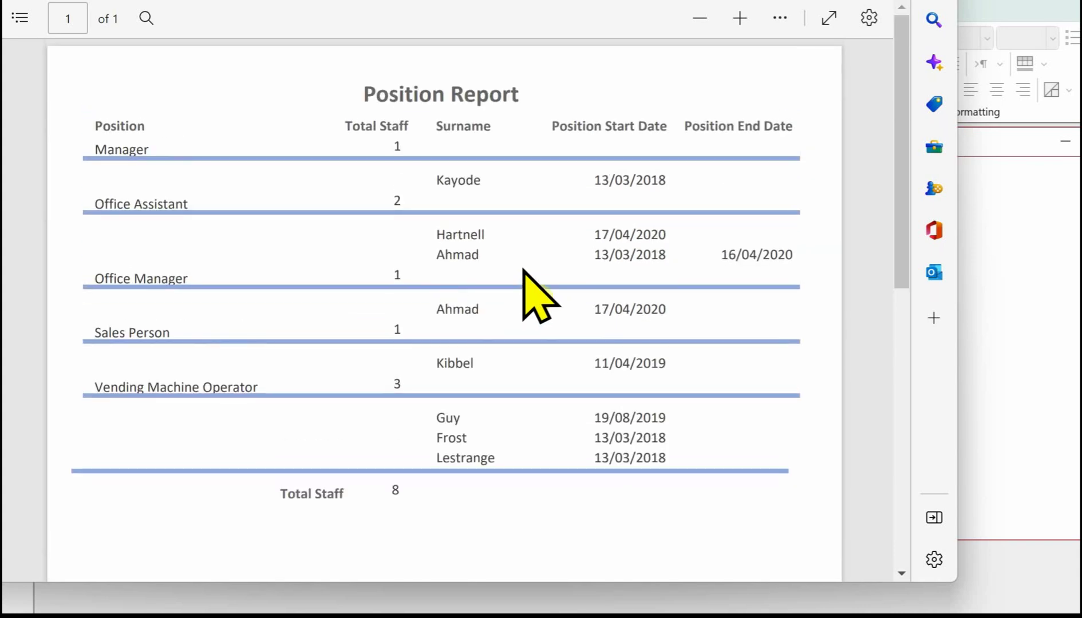